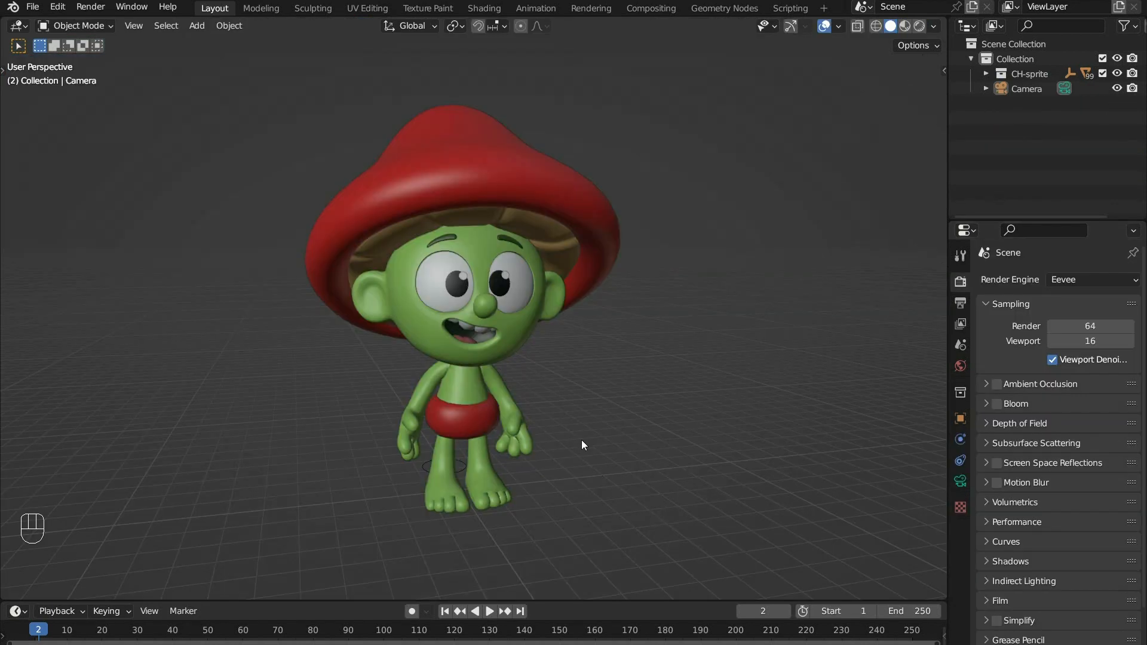
- Split the 3D viewport into two side-by-side views, hide the overlays in the narrower one and frame the character there
middle_click_drag(599, 414, 581, 395, "ctrl")
left_click_drag(7, 19, 393, 51)
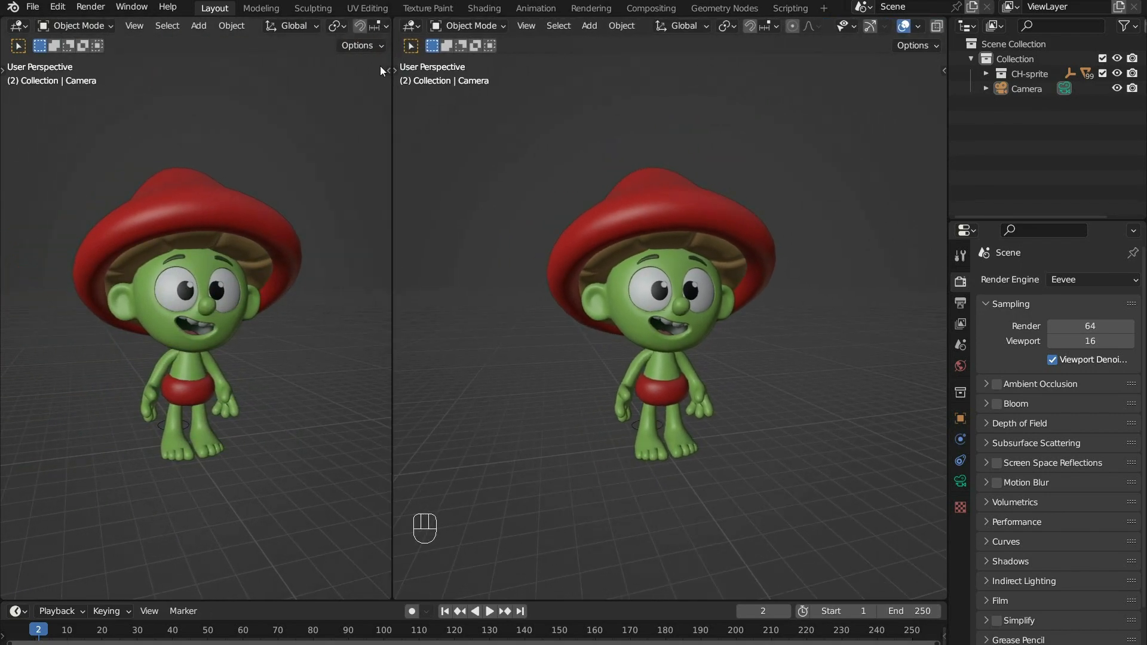
scroll(306, 27, "down", 5)
scroll(270, 27, "down", 5)
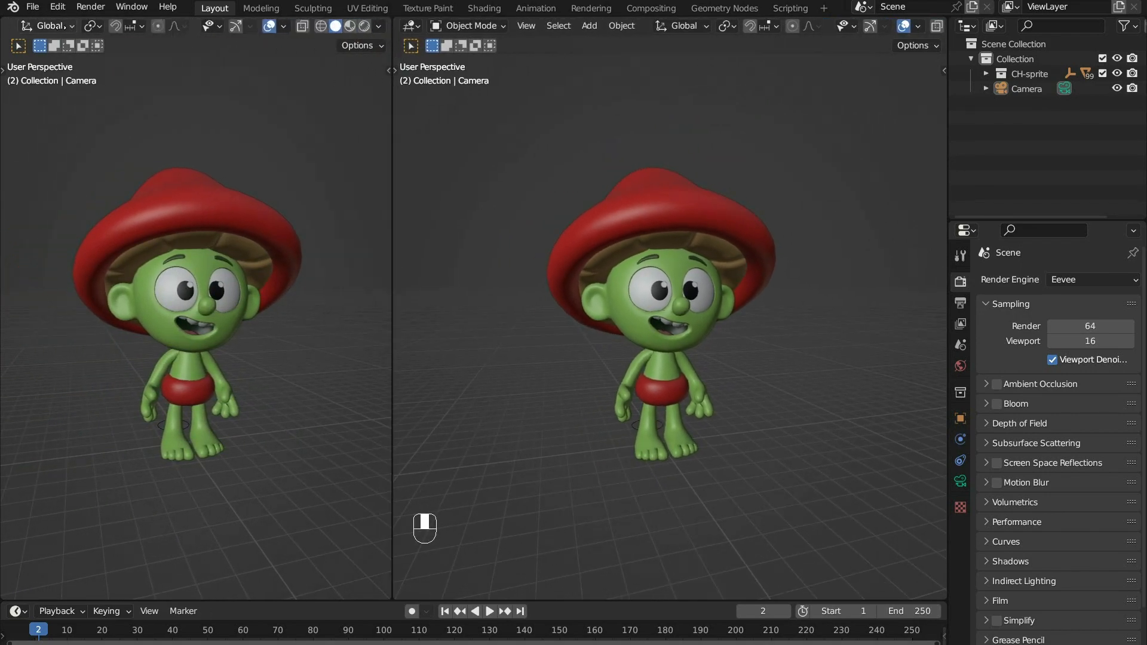
left_click(268, 30)
mouse_move(297, 375)
middle_mouse_down("ctrl")
mouse_move(271, 374)
mouse_move(285, 375)
middle_mouse_up("ctrl")
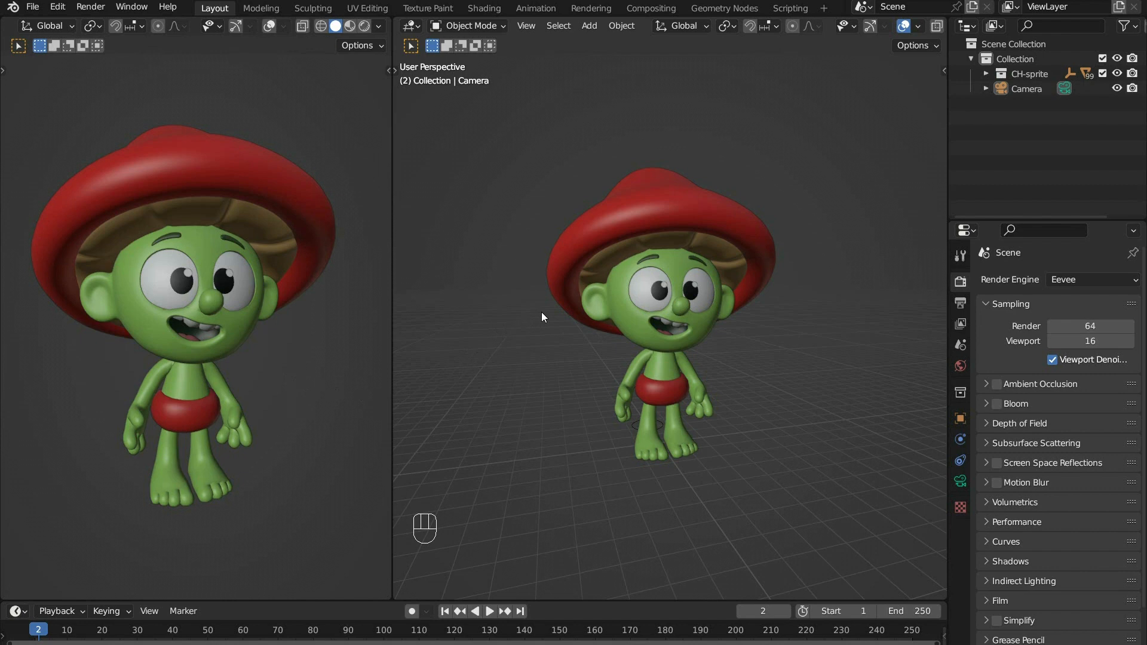
- Add a plane mesh and scale it up into a large floor extending well beyond the character and camera
key("shift+a")
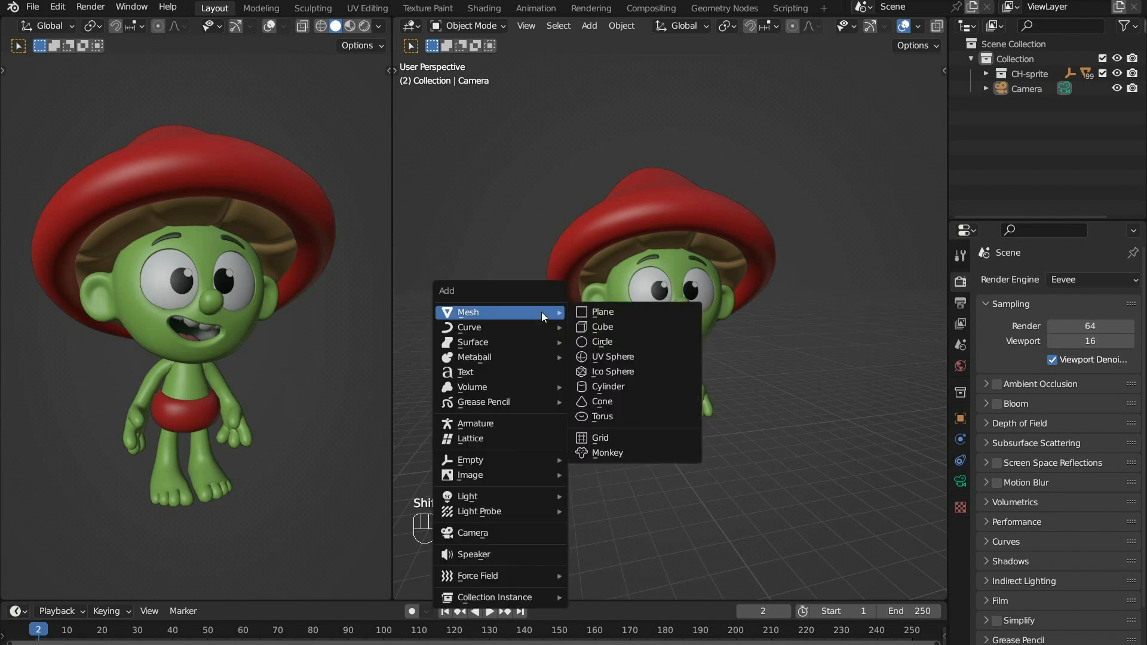
left_click(597, 311)
key("s")
left_click(699, 353)
middle_click_drag(699, 354, 715, 573, "ctrl")
middle_click_drag(612, 240, 672, 402)
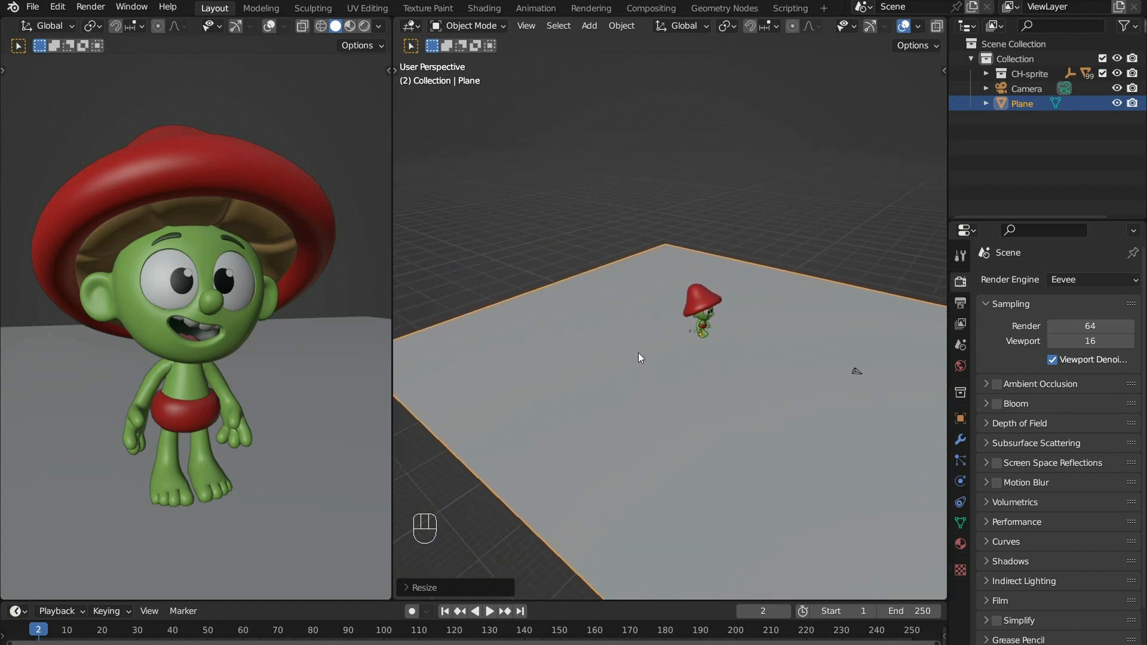
- Extrude the floor plane's edge behind the character upward along the Z axis to form a back wall
key("Tab")
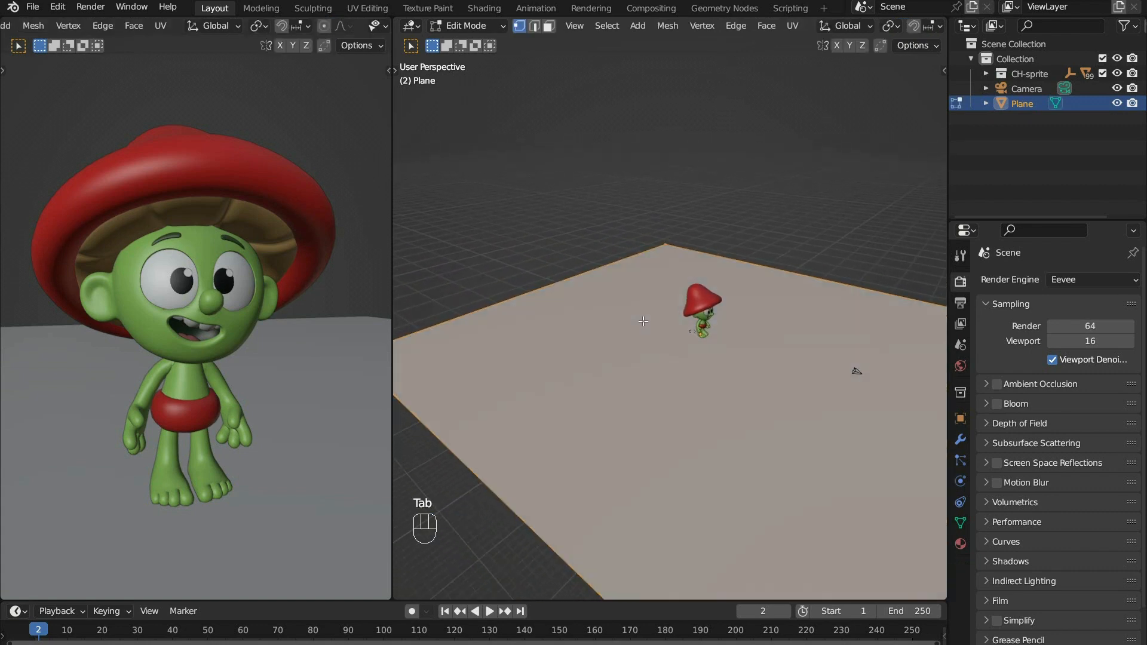
left_click(534, 27)
left_click(513, 298)
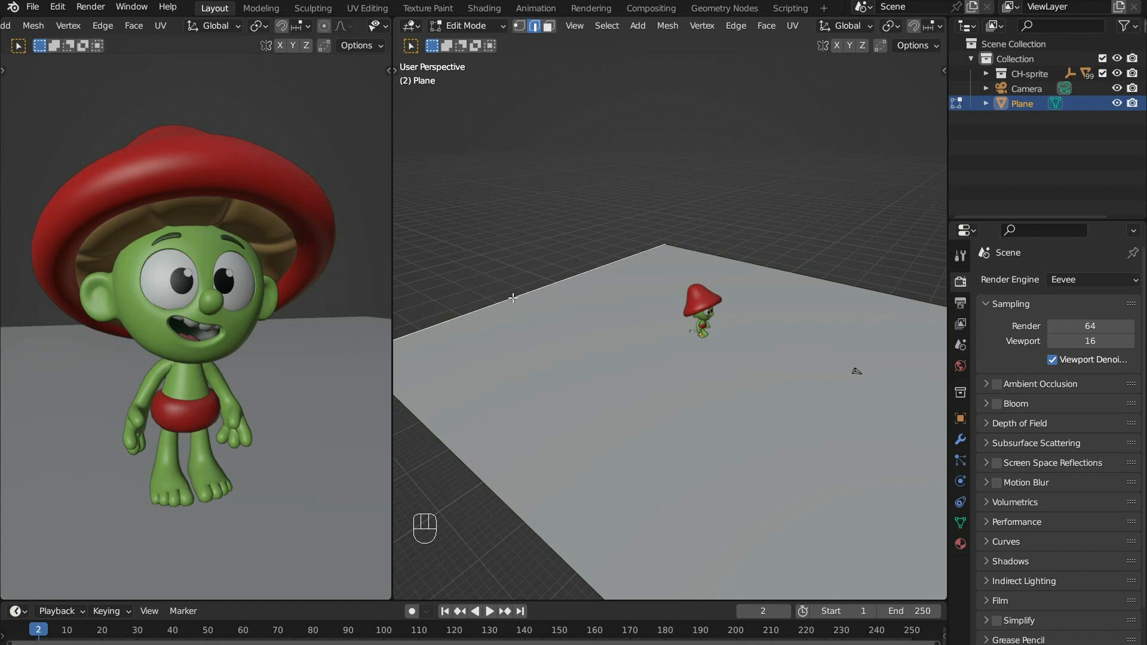
key("e")
key("z")
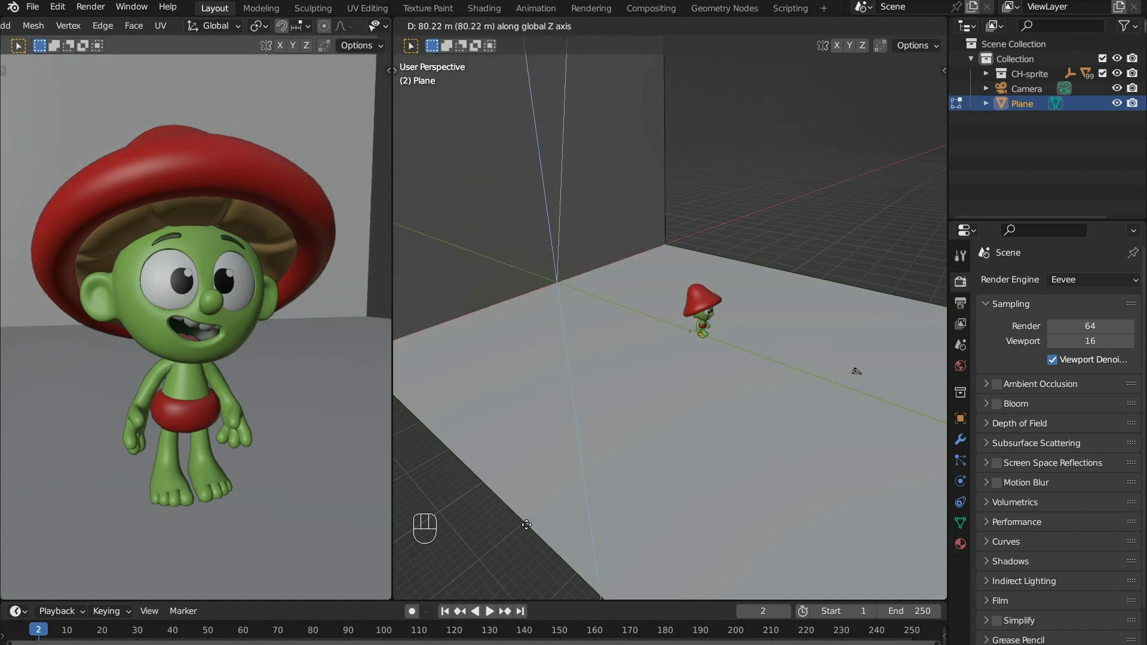
left_click(528, 485)
middle_click_drag(609, 205, 667, 297, "ctrl")
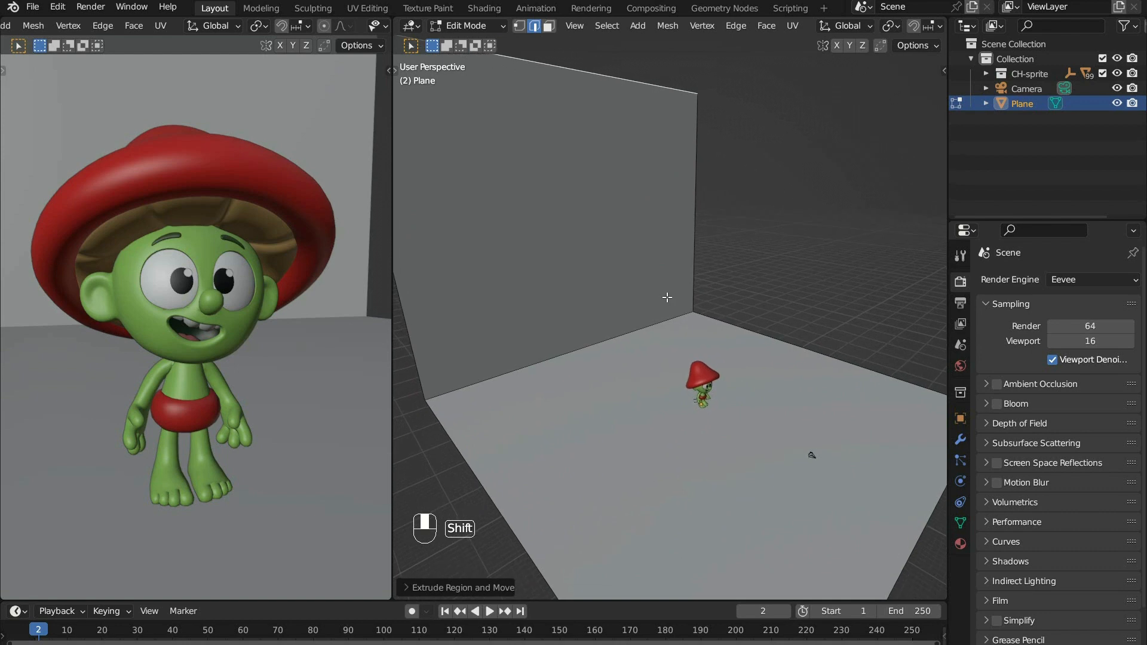
- Bevel the edge between floor and wall with many segments to form a wide curved transition, and return to Object Mode
left_click(581, 347)
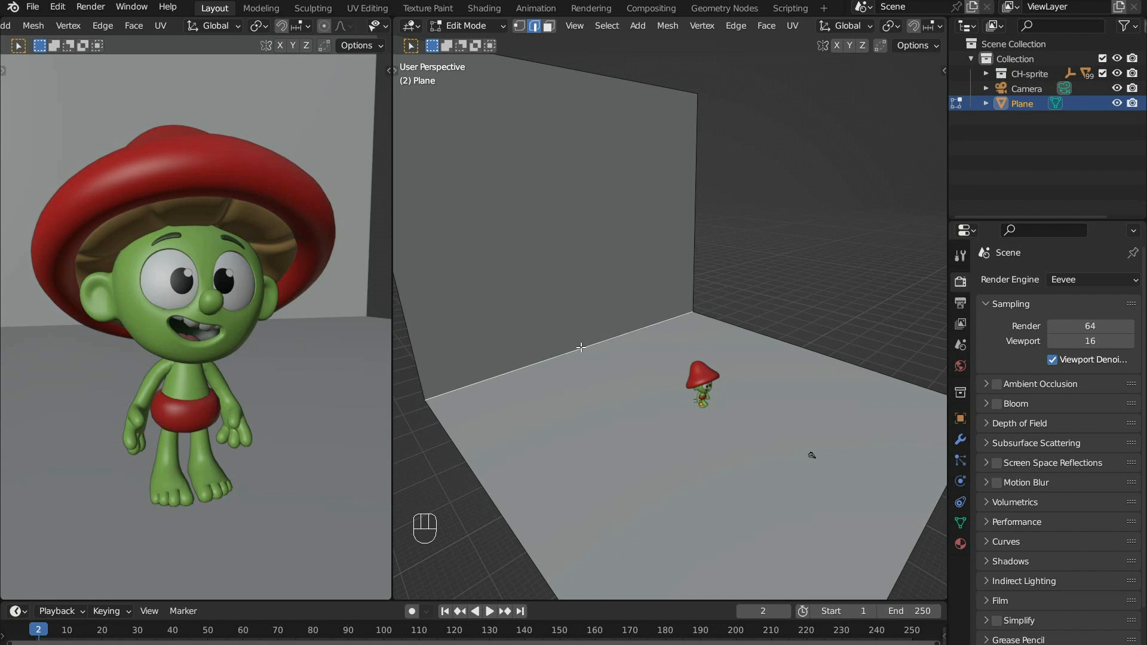
key("ctrl+b")
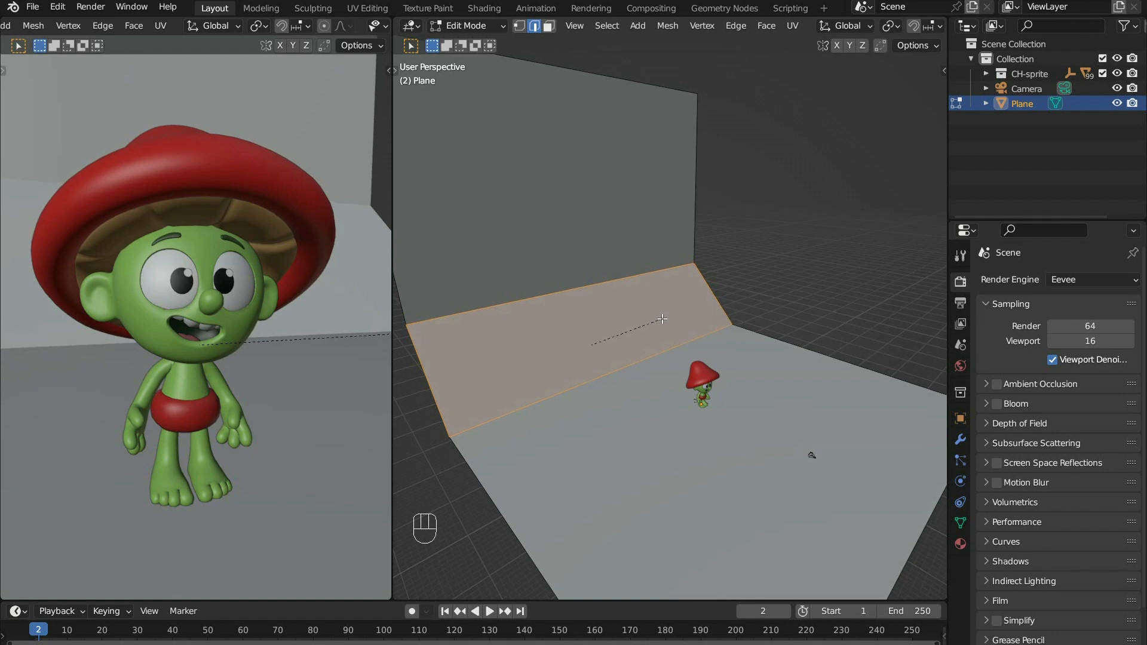
scroll(662, 319, "up", 7)
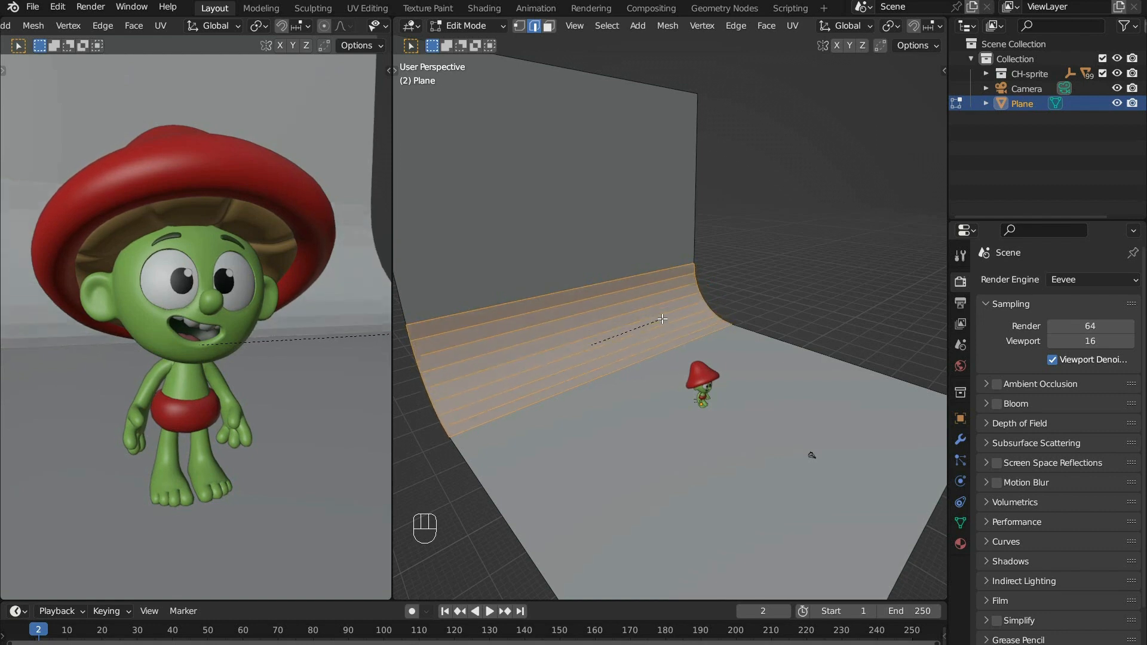
scroll(660, 320, "up", 20)
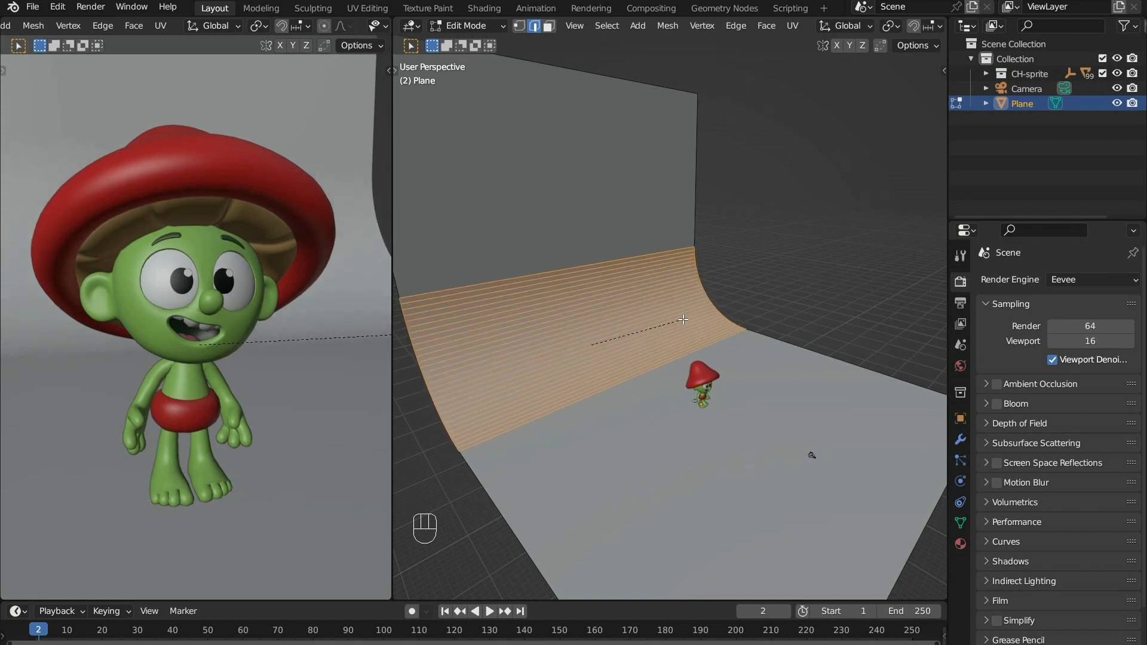
left_click(652, 321)
middle_click_drag(653, 321, 709, 324, "shift")
middle_click_drag(810, 332, 754, 345, "shift")
key("Tab")
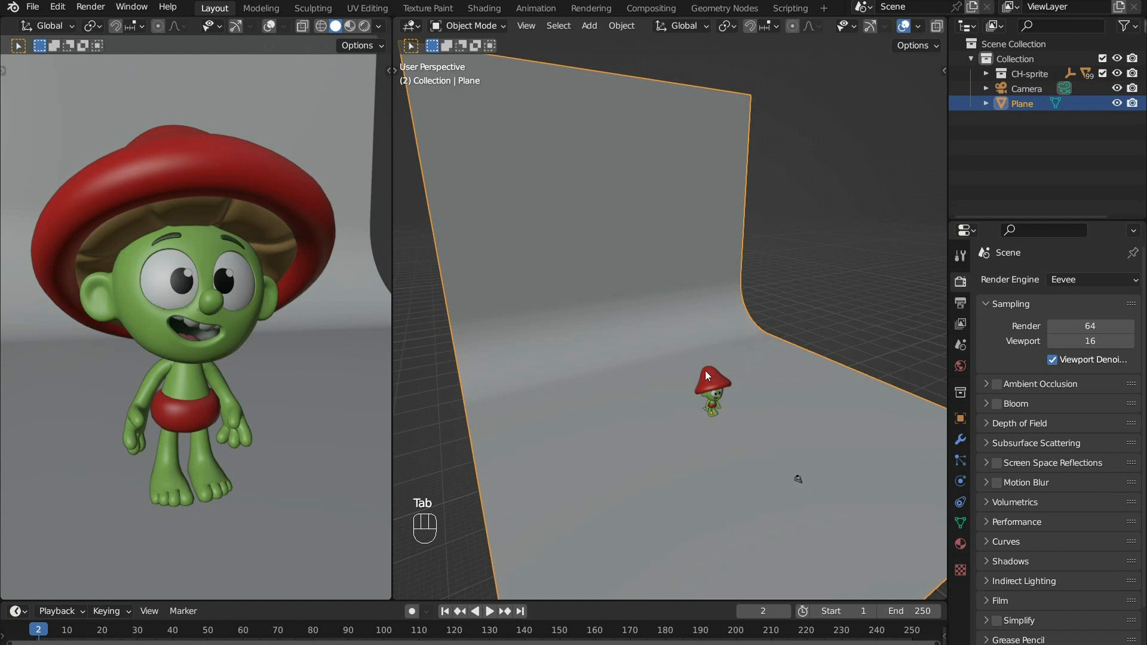
- Apply smooth shading to the curved backdrop plane
scroll(675, 357, "up", 5)
right_click(637, 335)
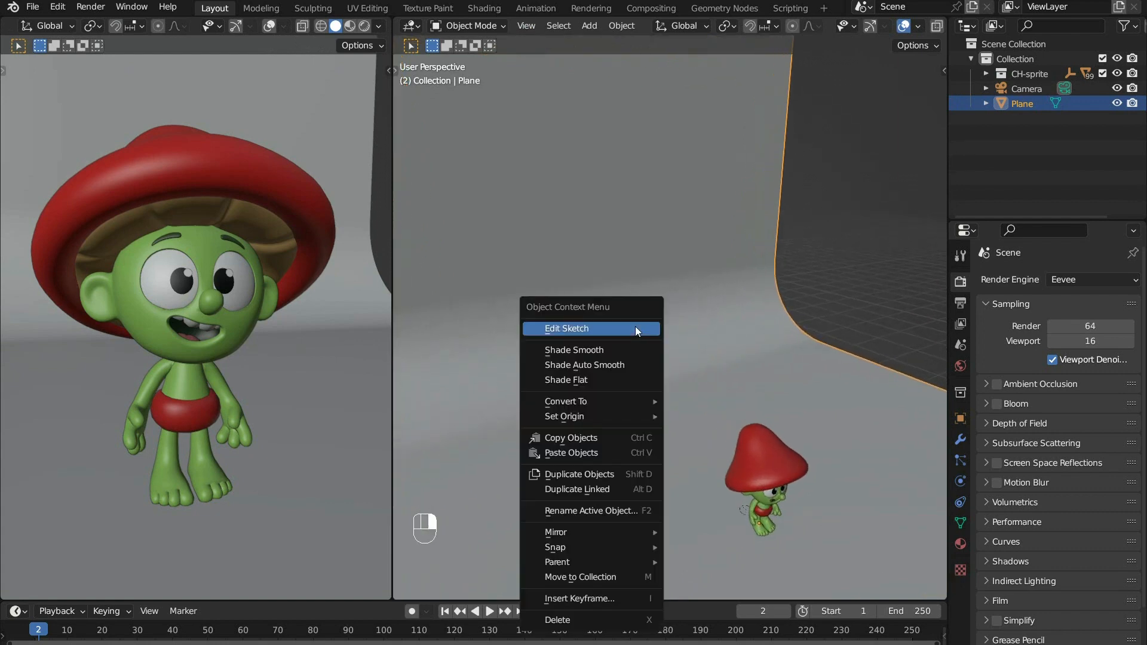
left_click(598, 350)
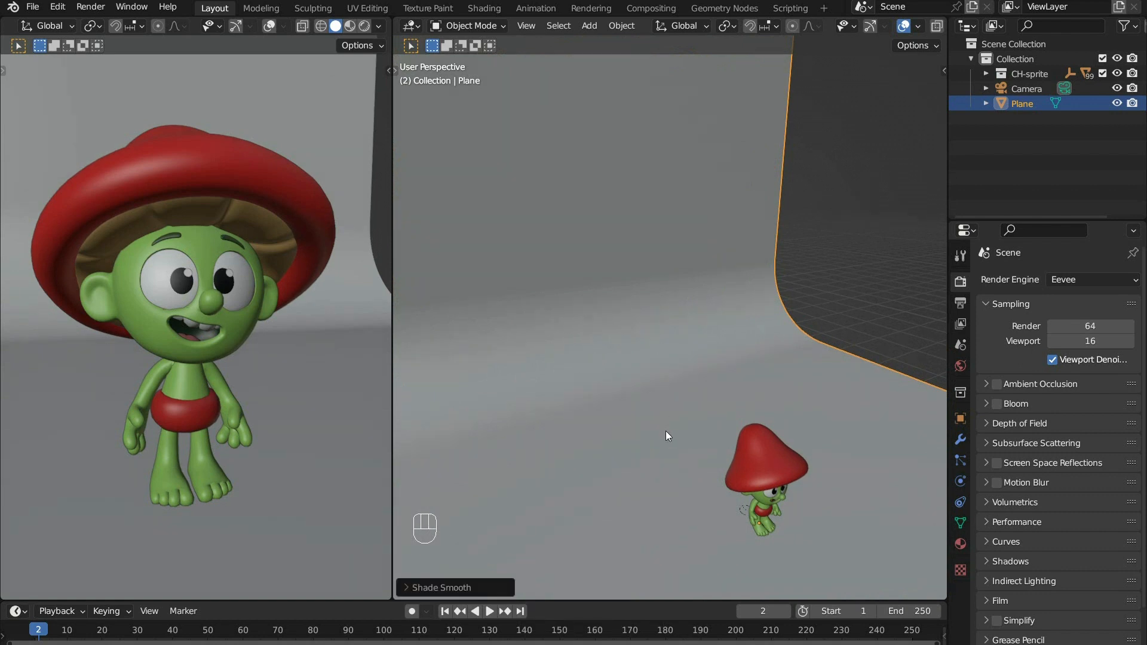
- Move the backdrop along the X axis so it extends behind the character in the framed view
key("g")
key("x")
left_click(732, 412)
scroll(612, 322, "down", 3)
middle_click_drag(640, 435, 608, 411)
middle_click_drag(691, 456, 827, 348)
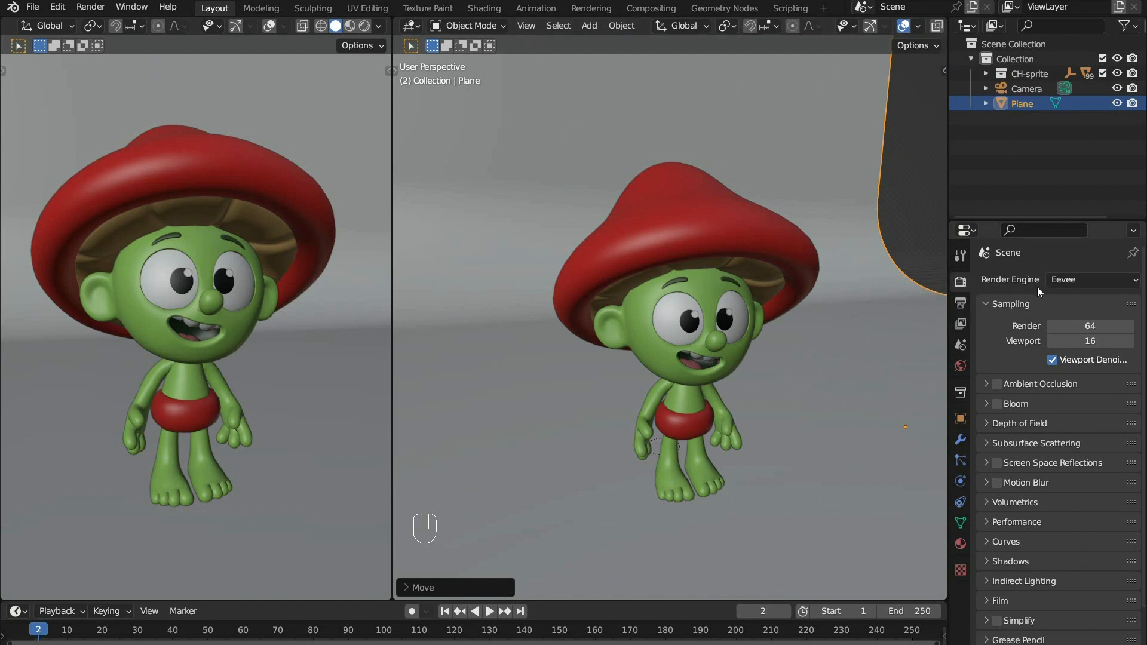
- Switch the render engine to Cycles and set the world background color to black
left_click(1079, 280)
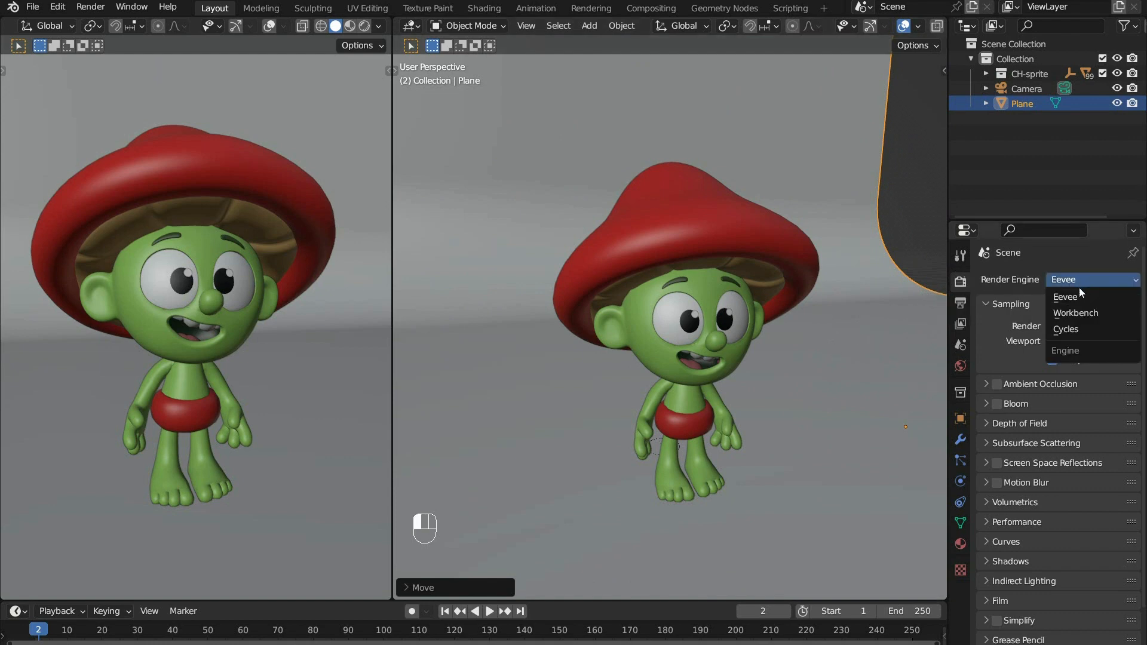
left_click(1070, 329)
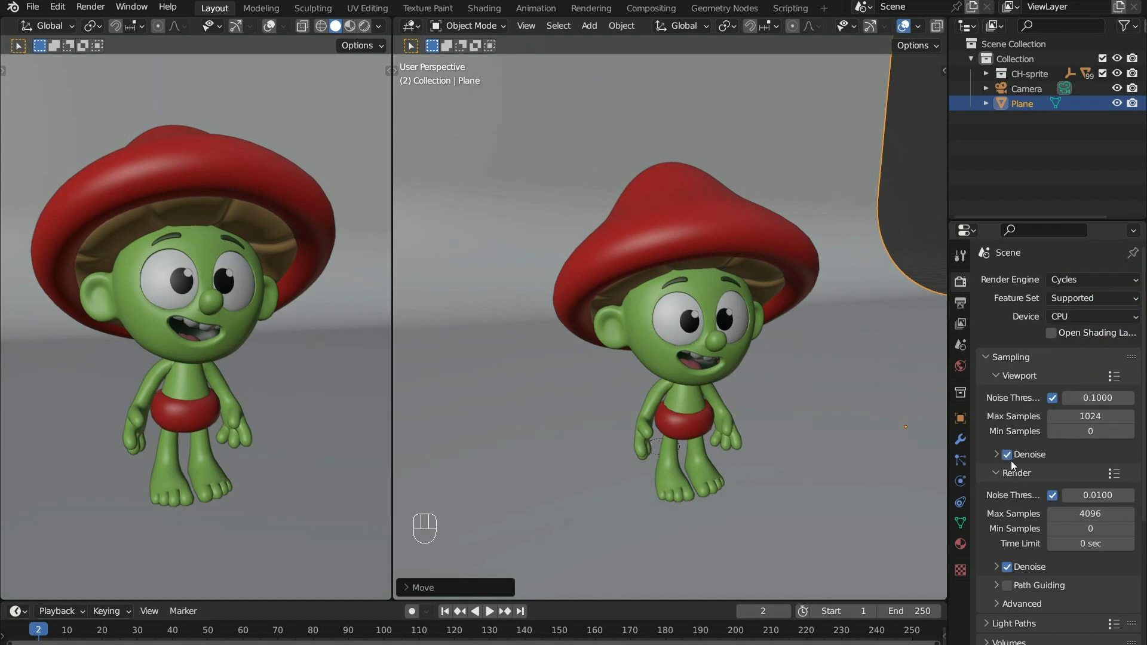
left_click(960, 365)
left_click(1091, 373)
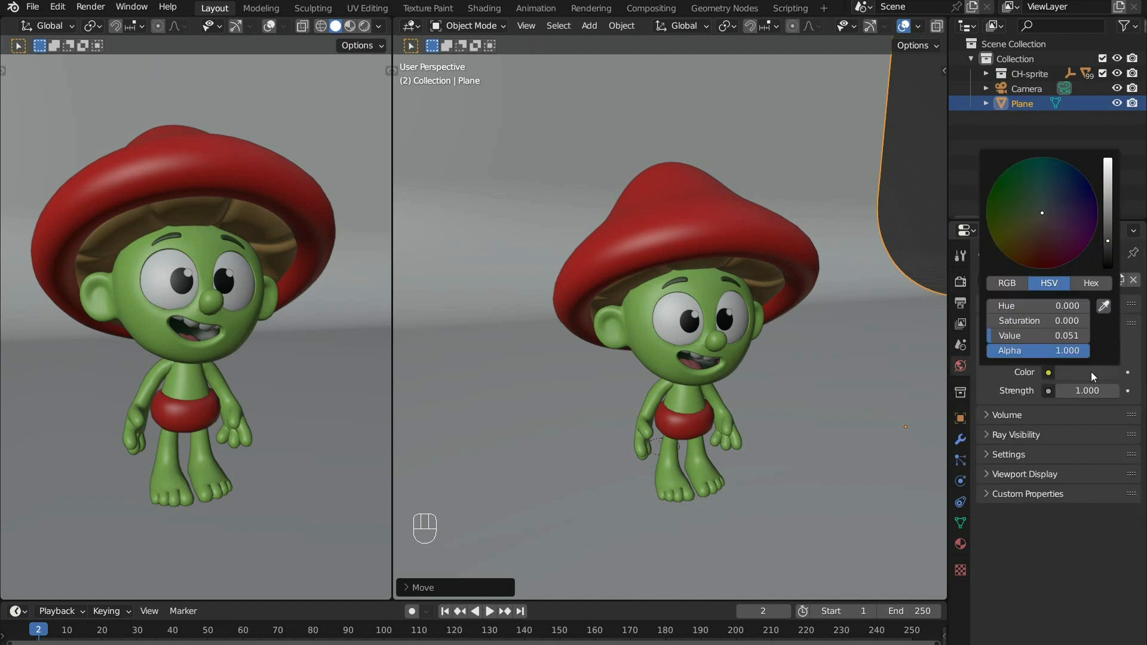
left_click_drag(1109, 245, 1108, 267)
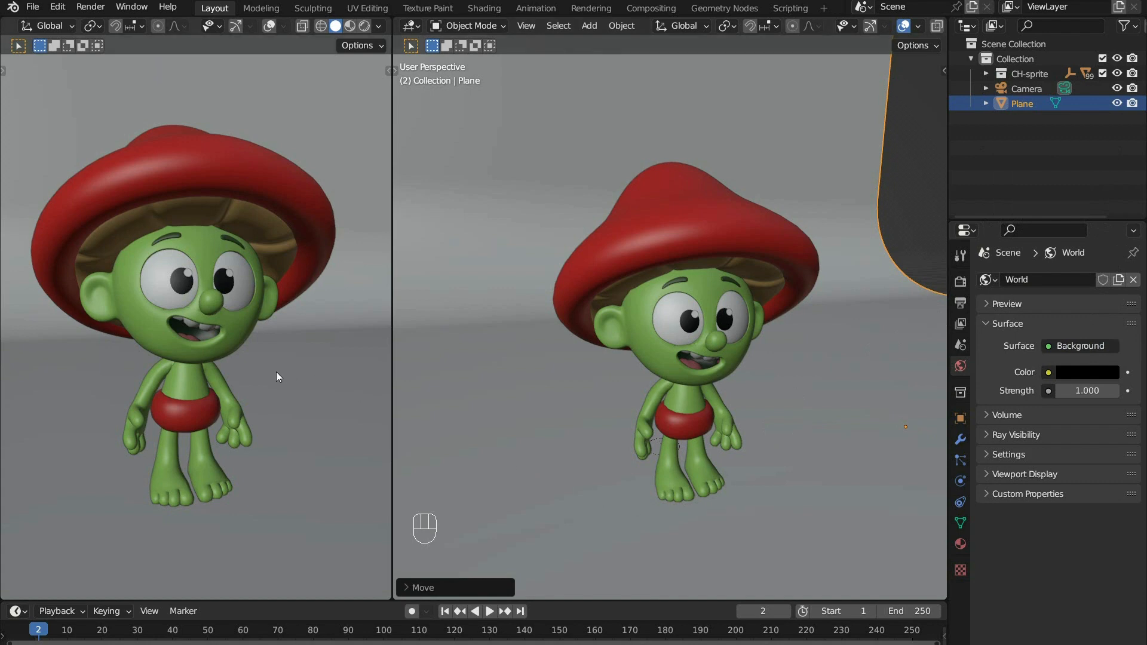
- Show the overlay-free viewport in Rendered shading
key("z")
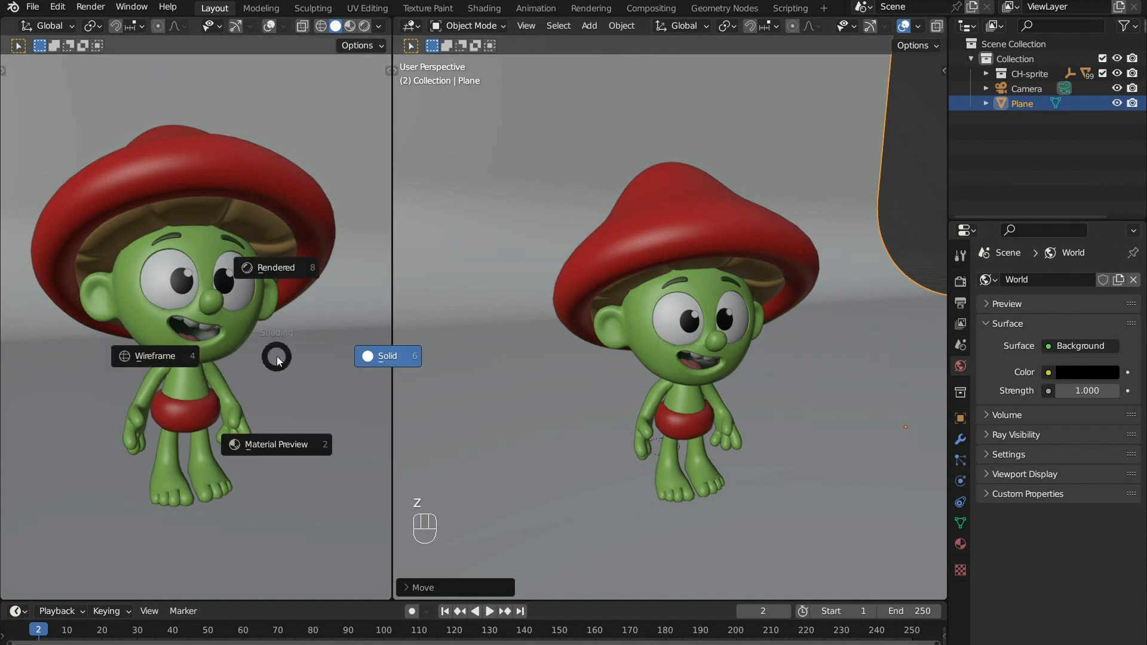
left_click(282, 265)
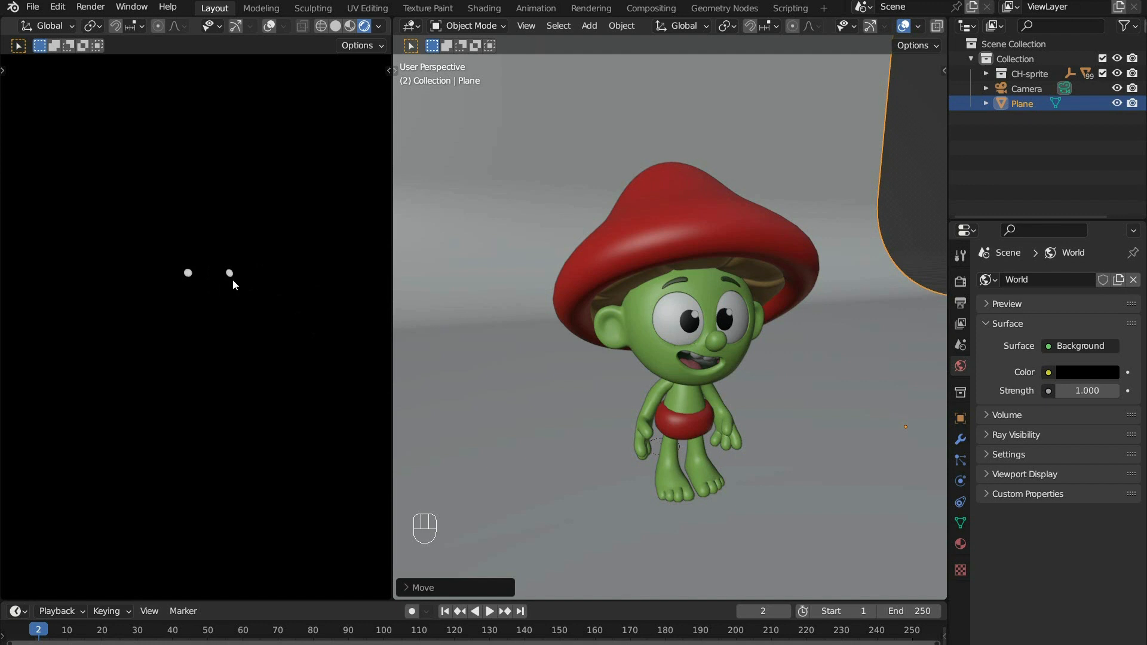
- Add a point light and raise it along the Z axis to above the character's hat
scroll(716, 358, "down", 5)
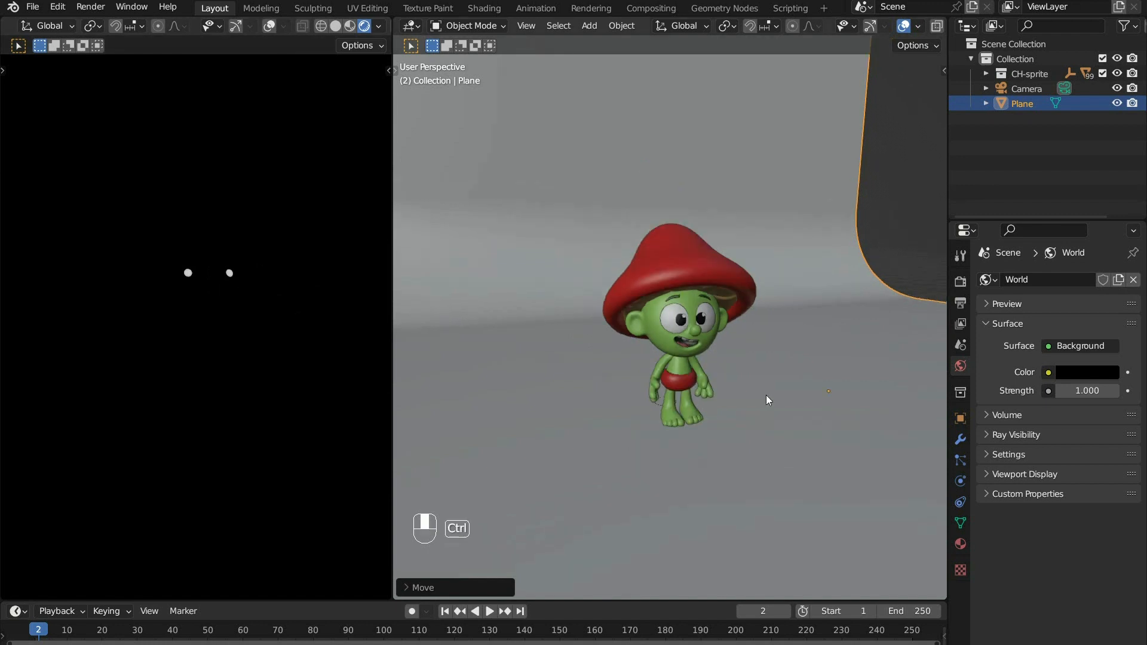
key("shift+a")
mouse_move(734, 136)
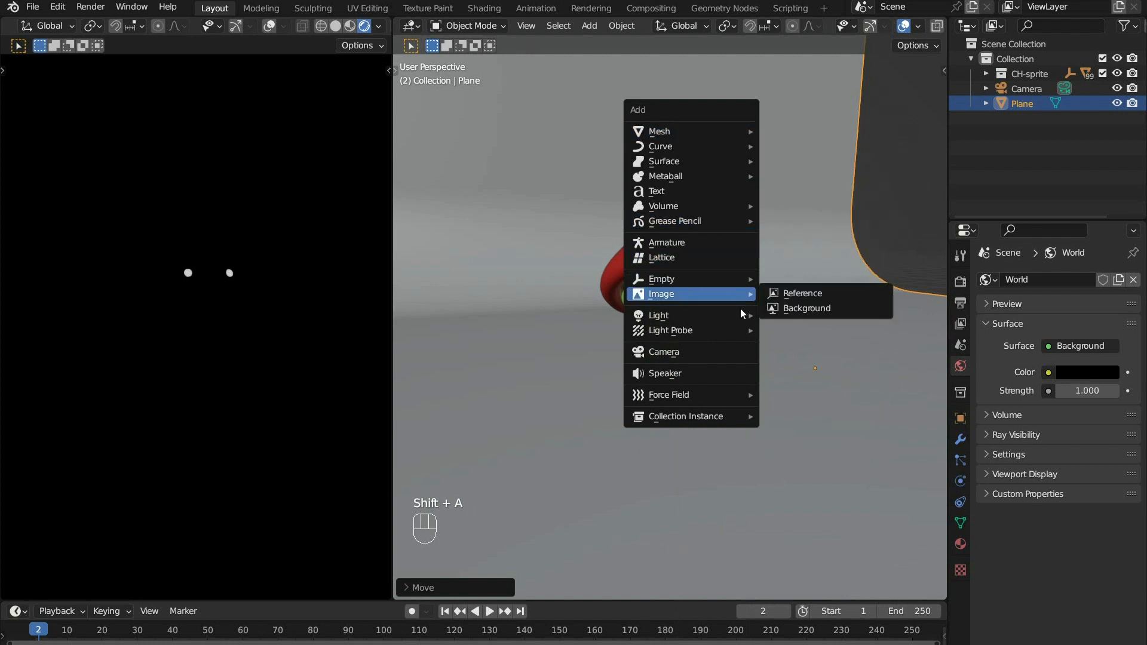
mouse_move(745, 322)
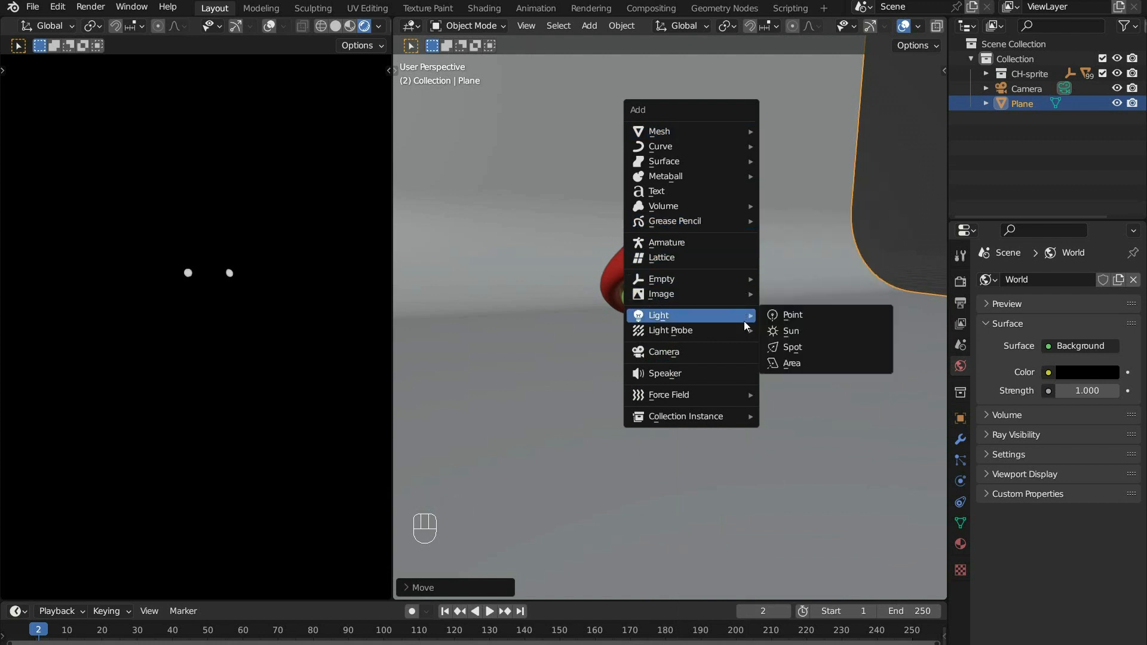
left_click(793, 316)
key("g")
key("z")
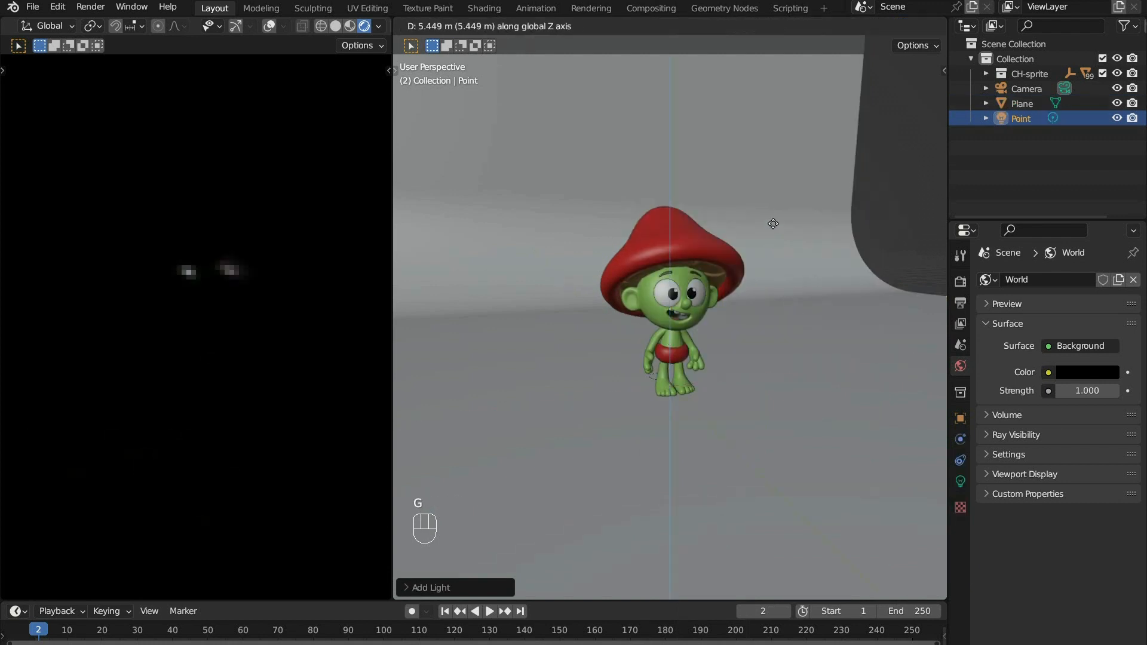
left_click(794, 71)
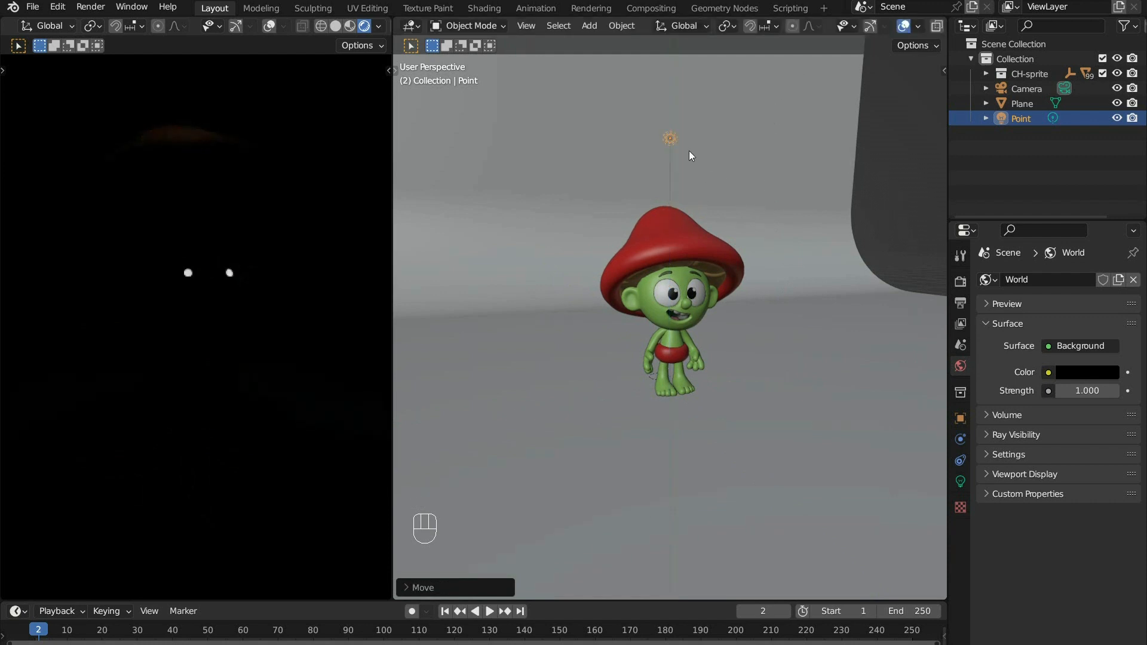
- Set the point light's power to 1000 W
left_click(961, 482)
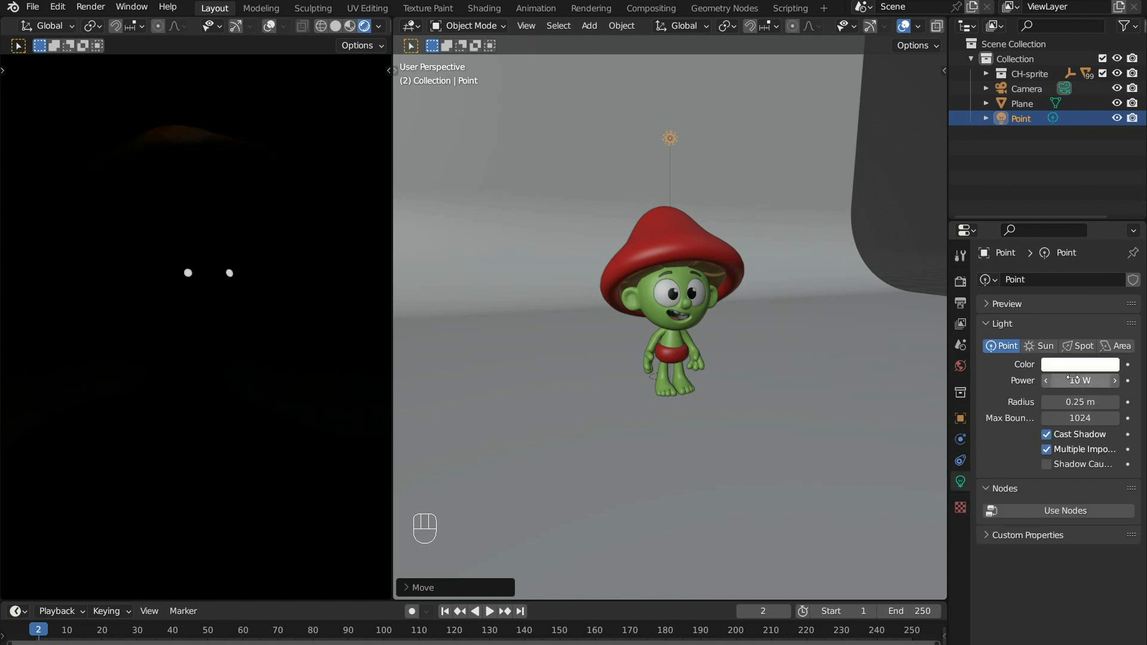
left_click(1098, 378)
type("1000")
key("Return")
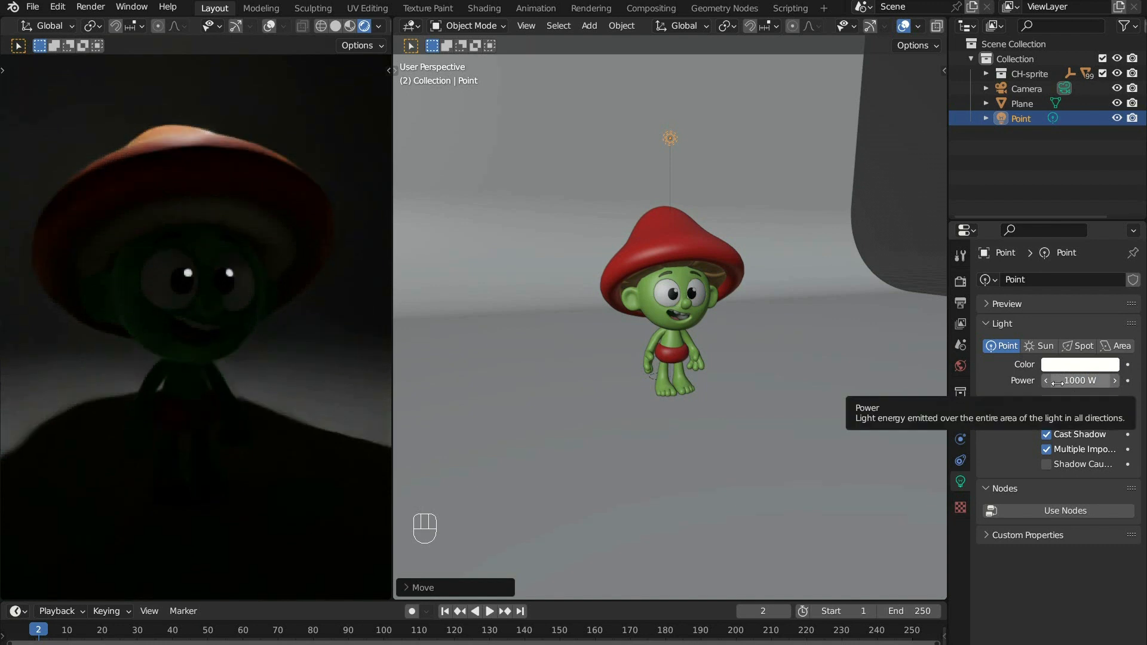
- Move the point light along X to the character's side and about -13 m along Y to the front
middle_click_drag(705, 279, 729, 274)
key("g")
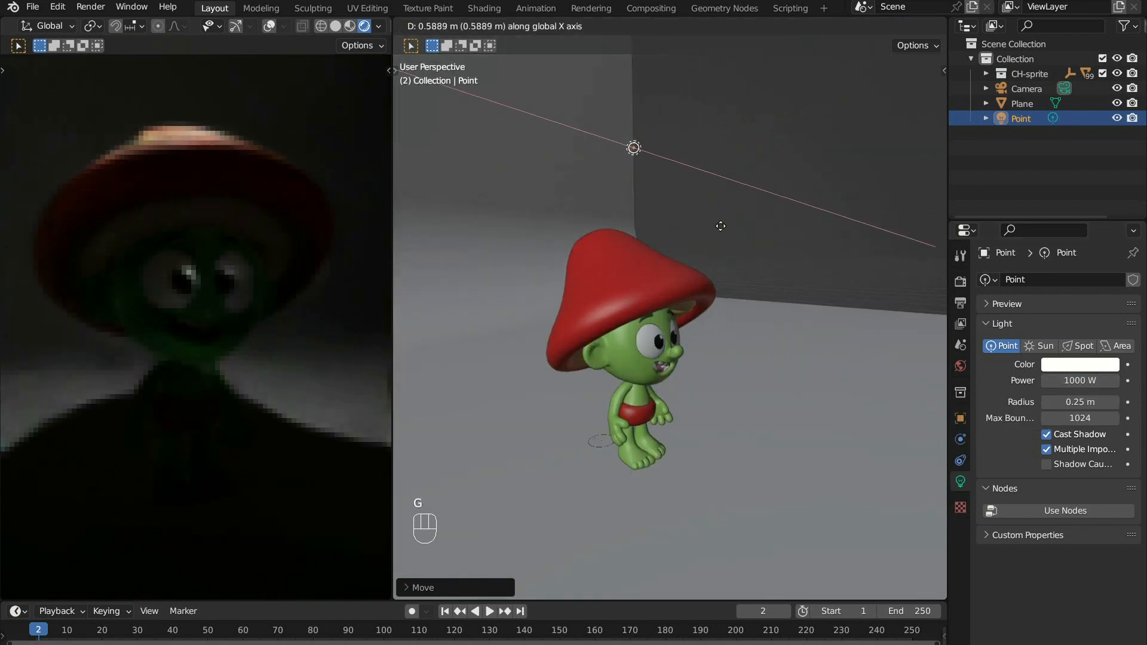
left_click(804, 218)
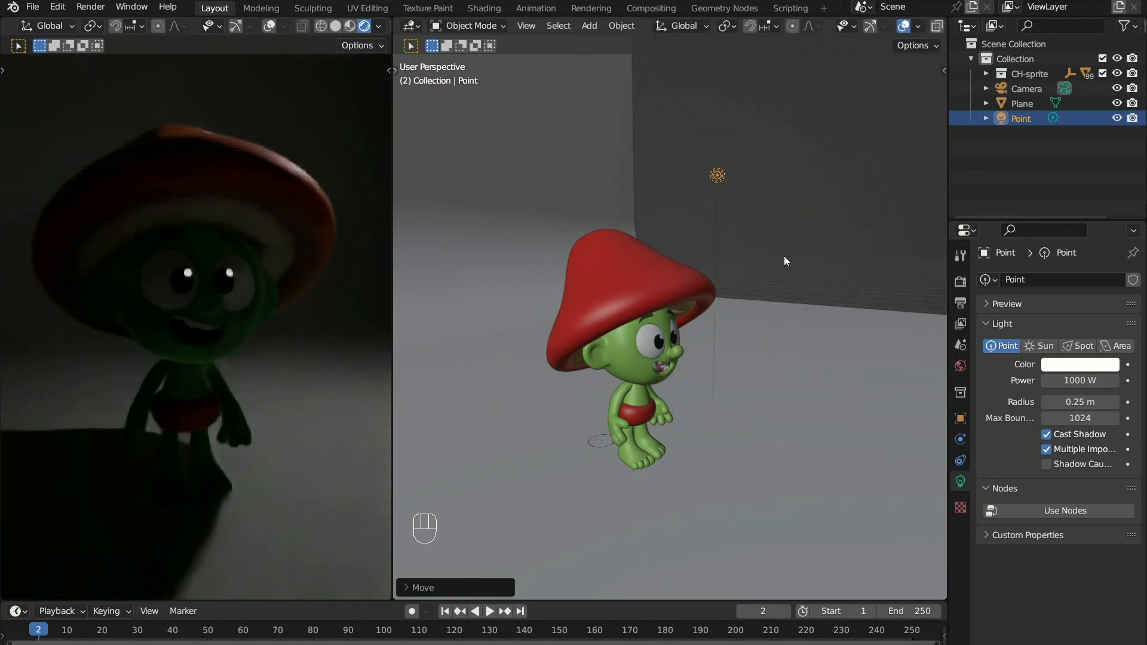
middle_click_drag(760, 249, 717, 321)
key("g")
key("y")
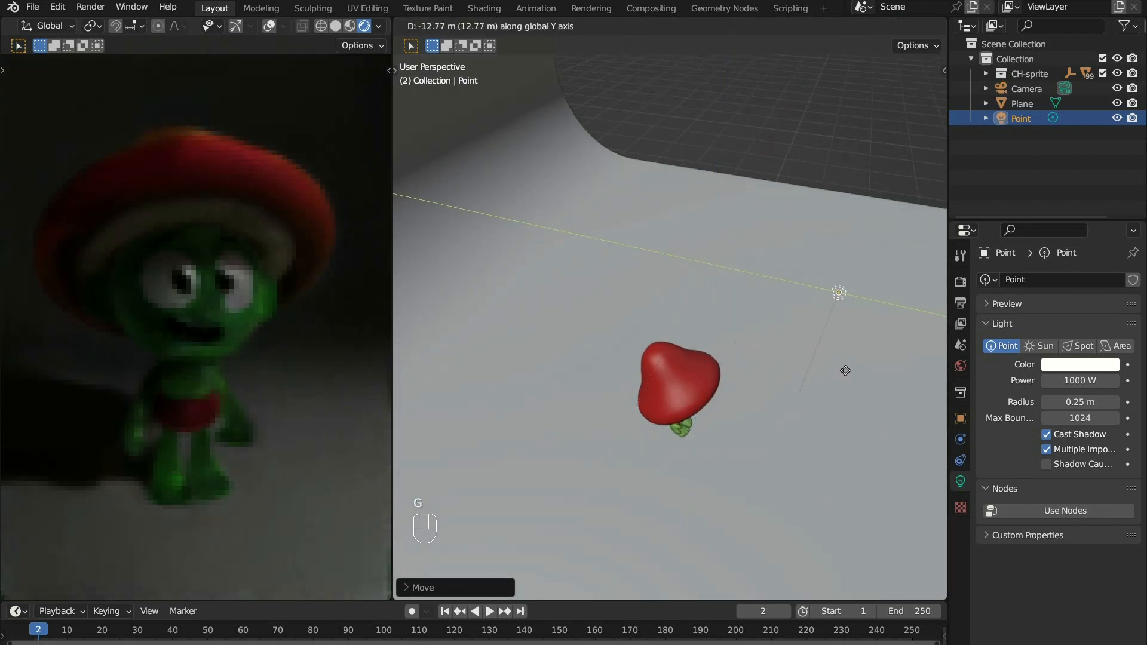
left_click(845, 372)
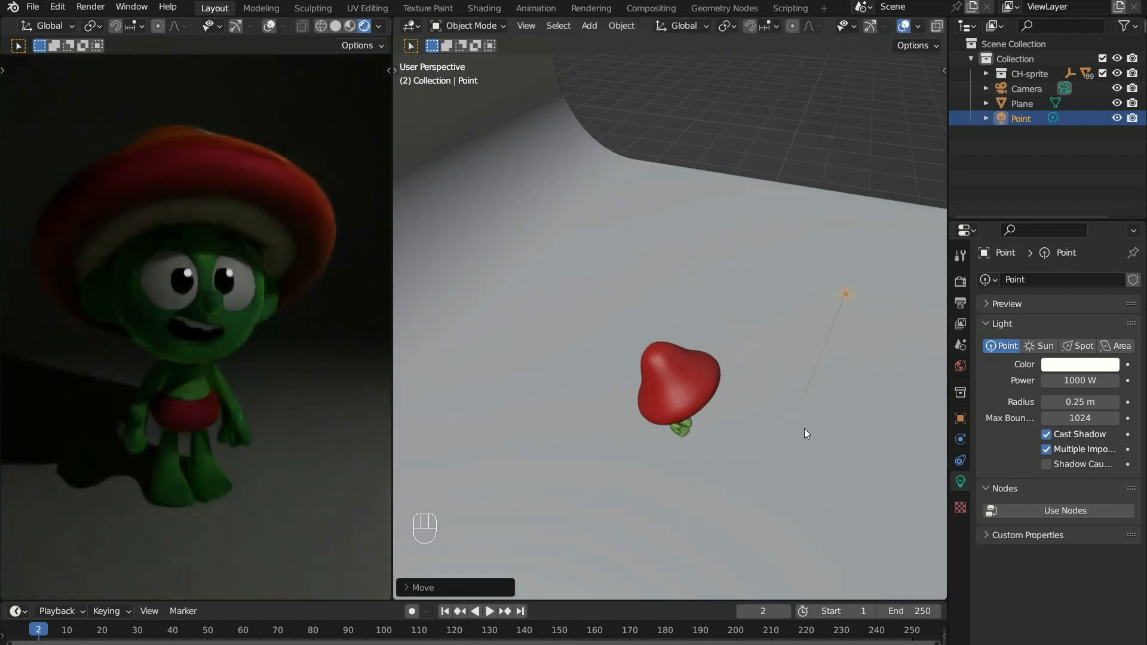
- Move the point light closer to the front of the character and set its radius to 2 m
middle_click_drag(804, 429, 723, 376)
key("g")
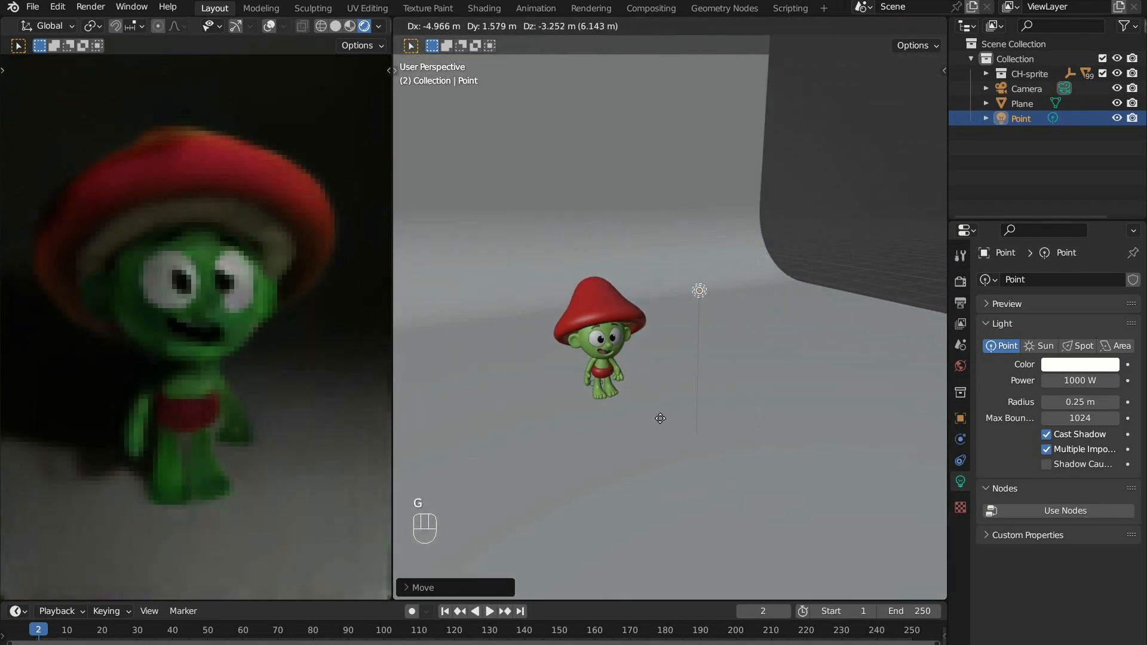
left_click(643, 432)
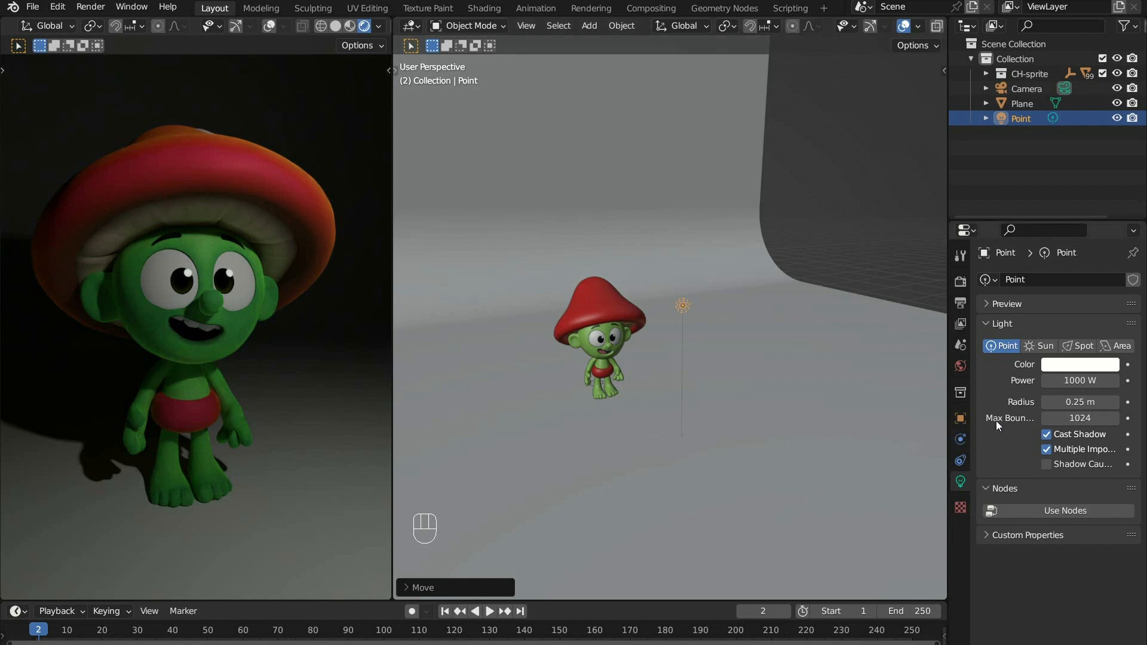
left_click(1079, 402)
type("2")
key("Return")
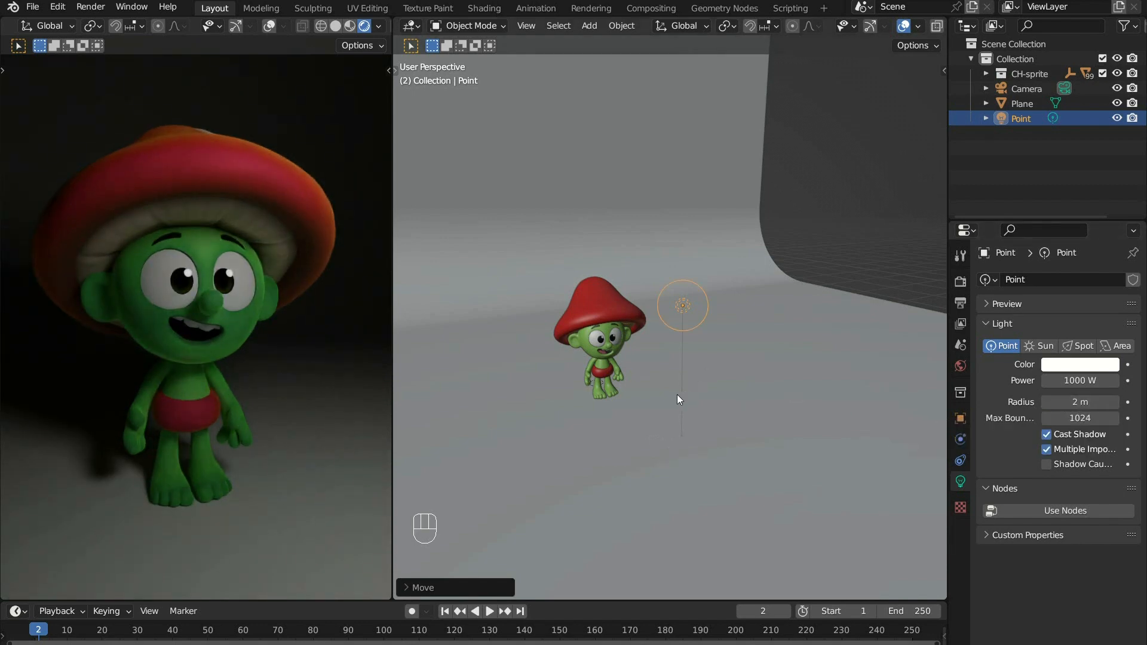
- Delete the point light from the scene
middle_click_drag(650, 407, 675, 352, "ctrl")
middle_click_drag(627, 388, 715, 317, "shift")
middle_click_drag(460, 449, 489, 427)
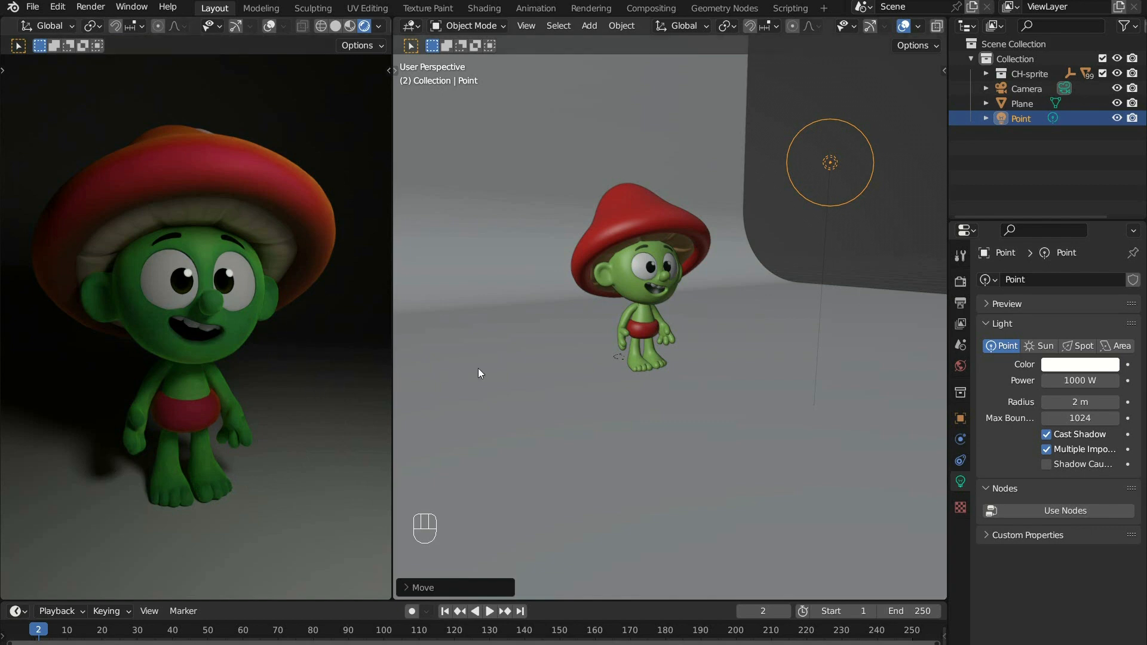
scroll(632, 405, "up", 2)
key("Delete")
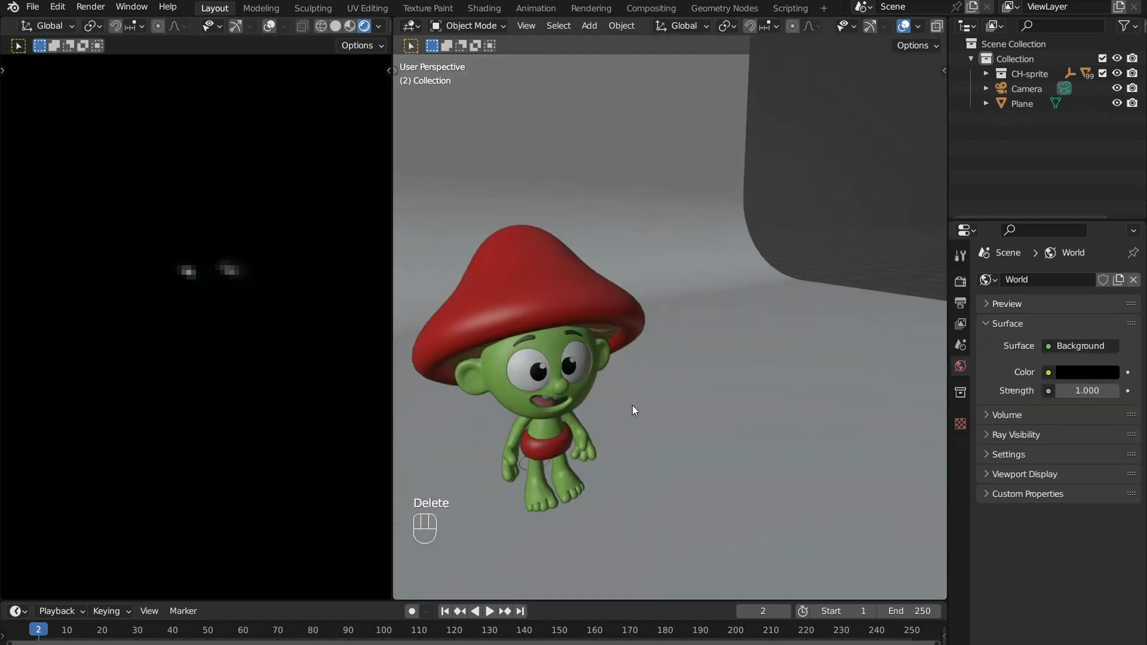
- Add a sun light and move it up beside the character's hat
middle_click_drag(632, 404, 698, 363, "shift")
key("shift+a")
mouse_move(697, 363)
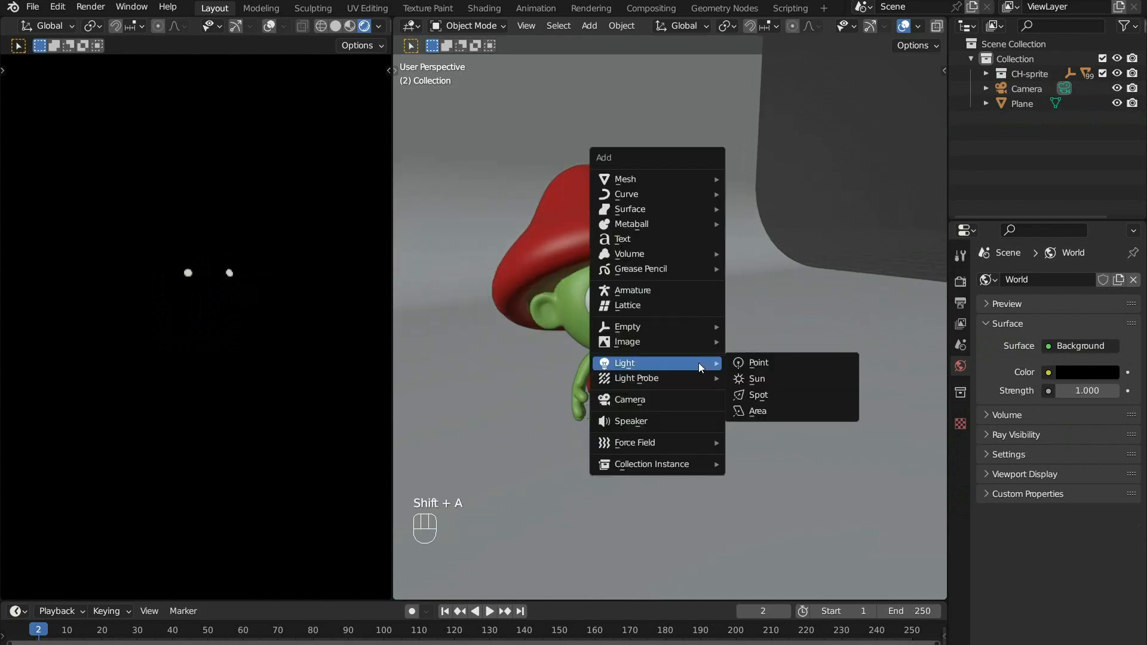
left_click(770, 380)
key("g")
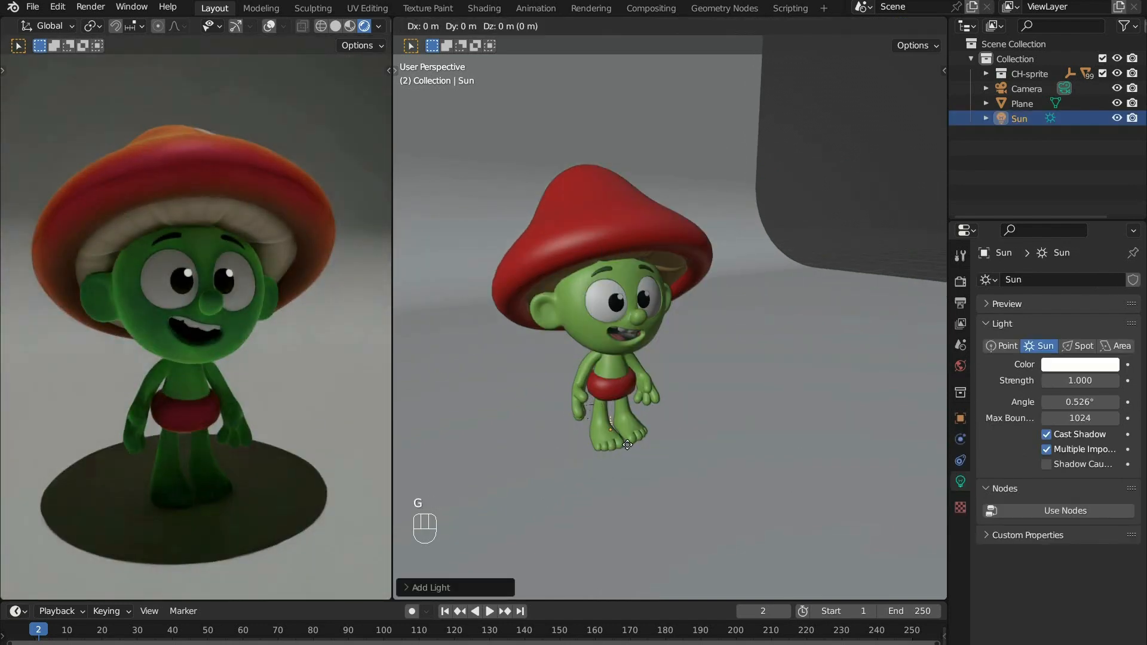
left_click(820, 141)
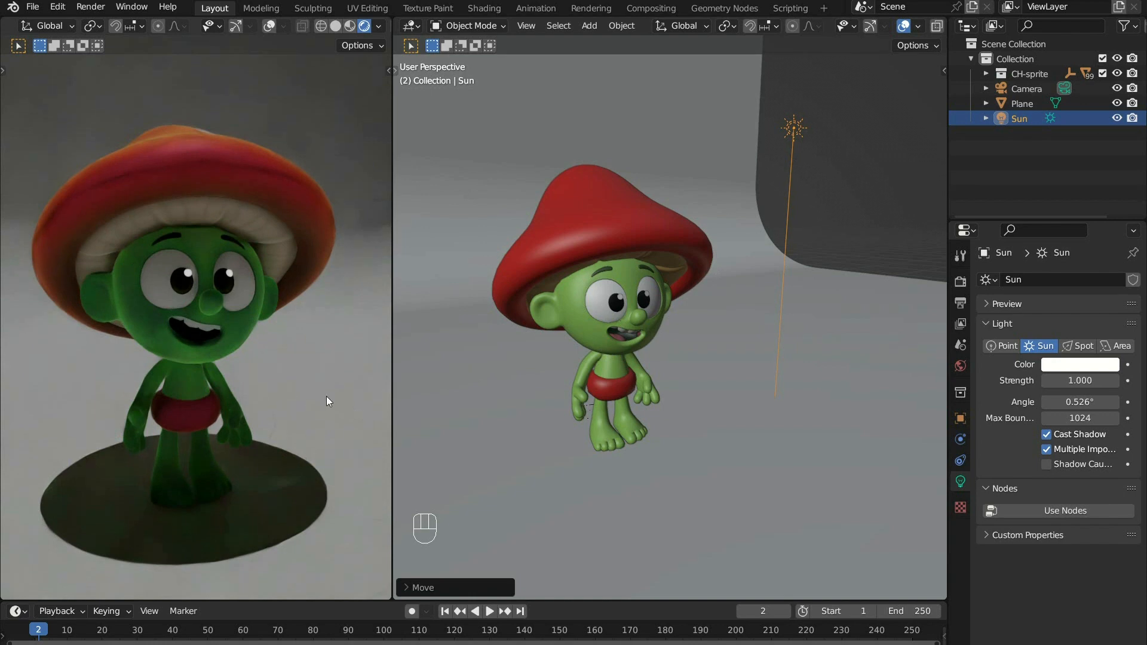
- Rotate the sun light so it shines sideways across the character, and set its angle to 20°
key("r")
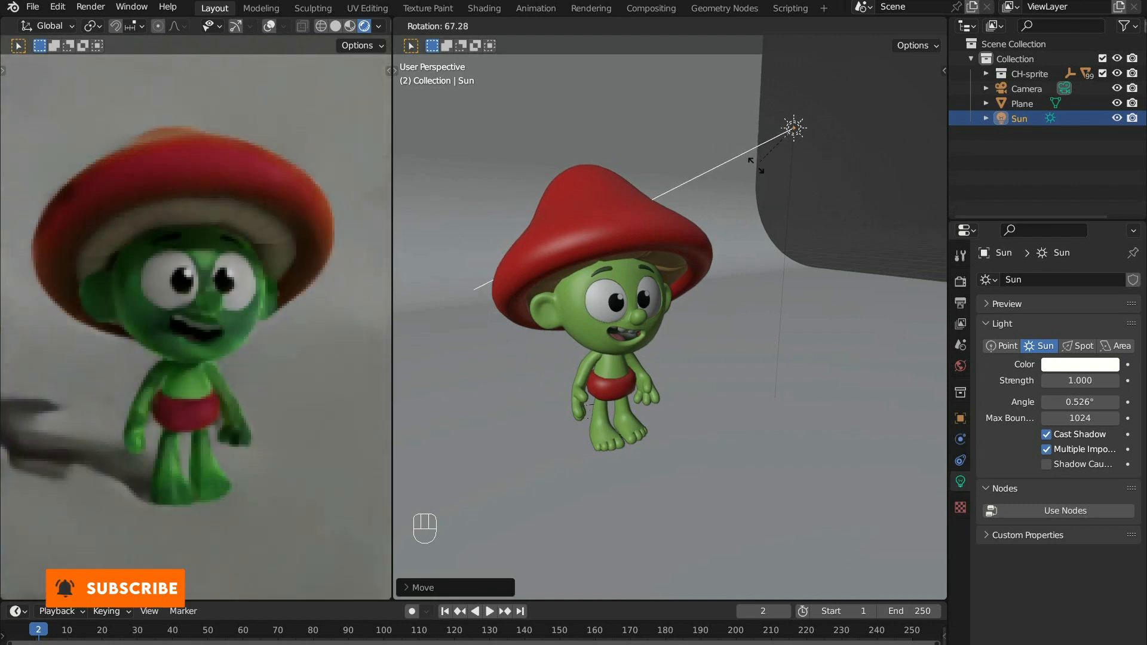
left_click(772, 178)
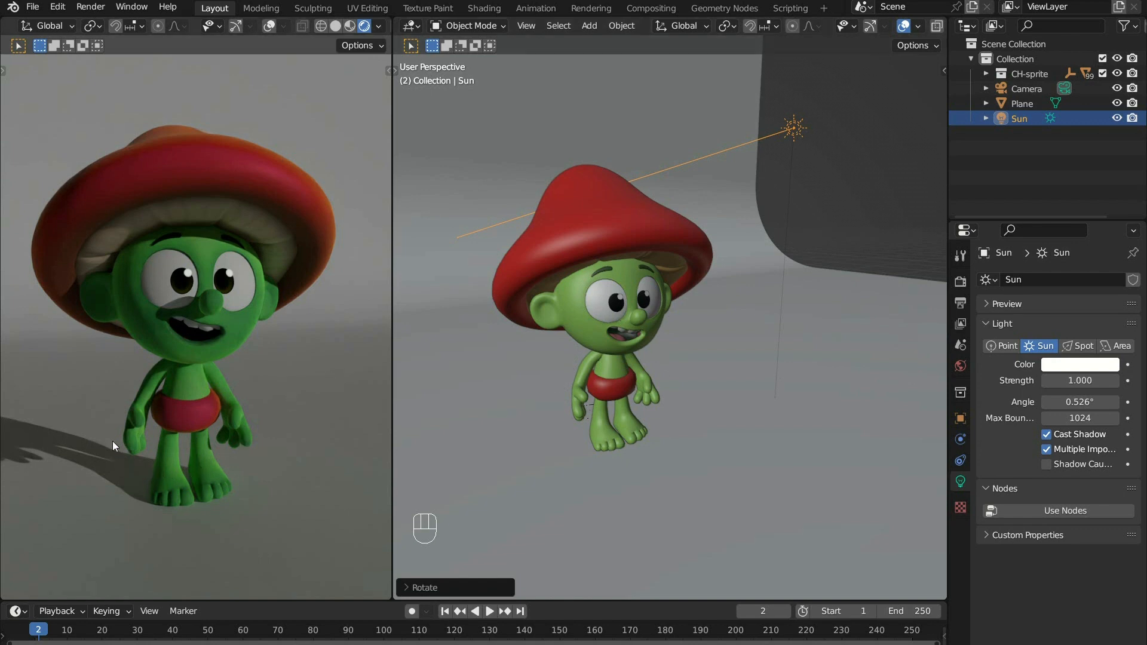
left_click(1080, 402)
type("20")
key("Return")
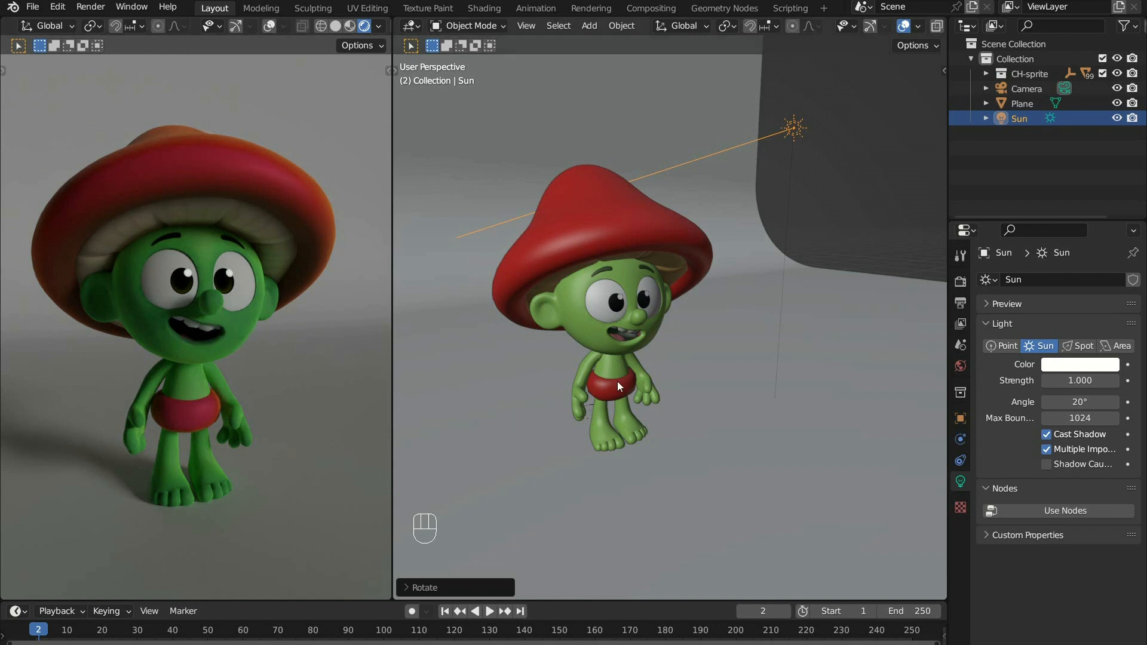
- Delete the sun light and add a spot light in its place
middle_click_drag(756, 247, 707, 314, "ctrl")
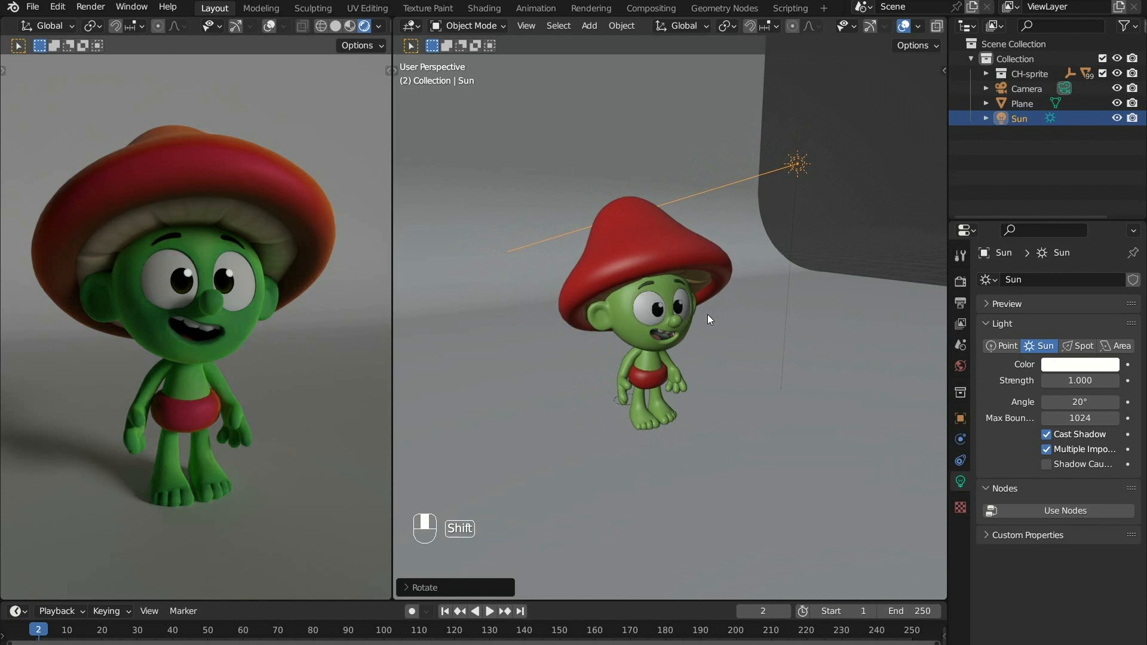
key("Delete")
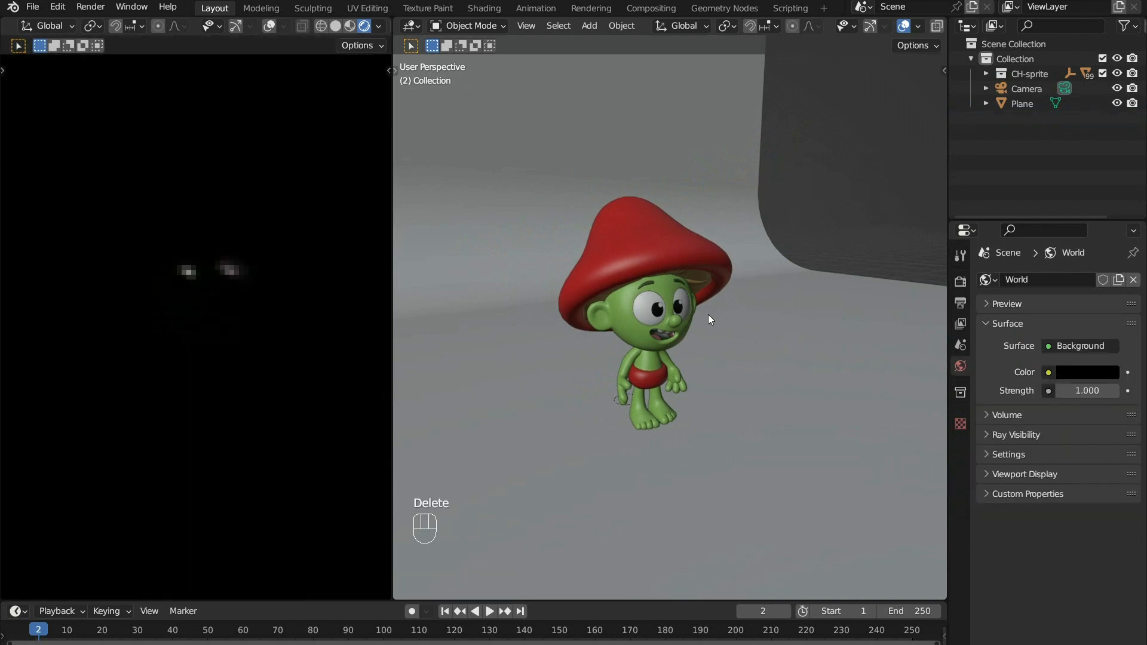
key("shift+a")
mouse_move(758, 221)
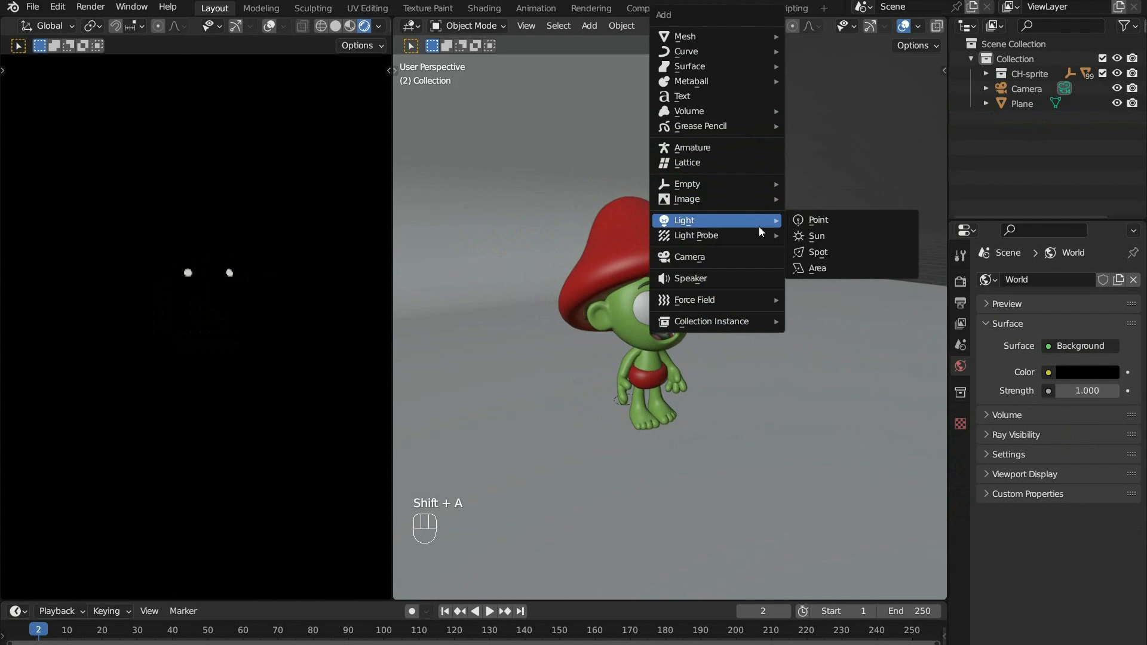
left_click(863, 251)
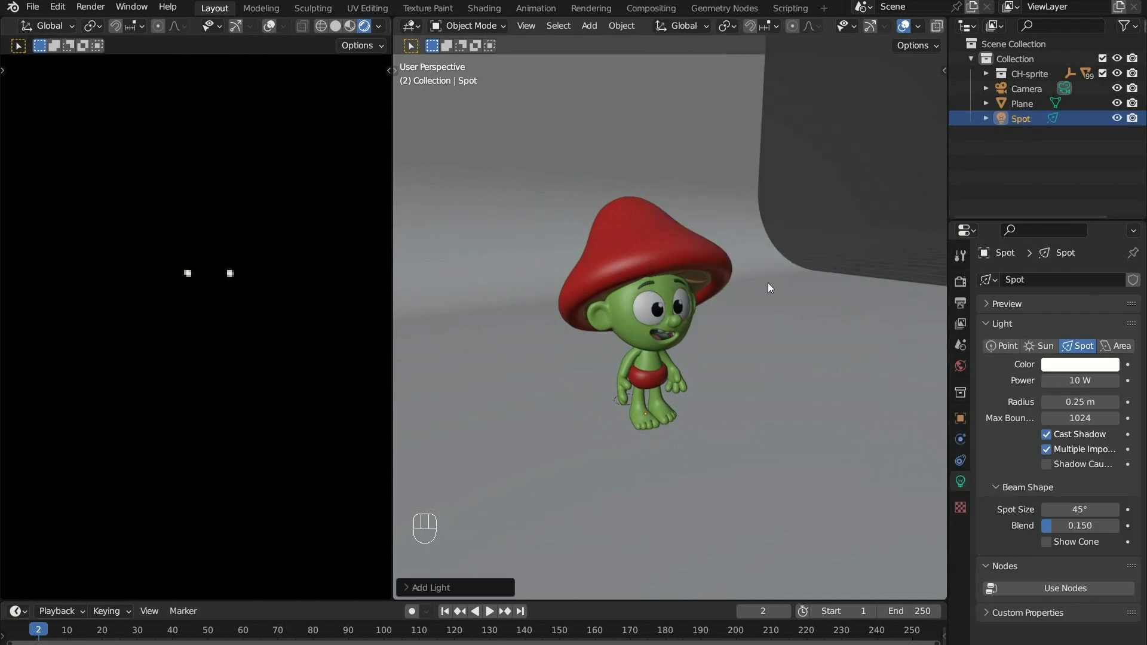
- Raise the spot light along the Z axis high above the character's hat and set its power to 2000 W
key("g")
key("z")
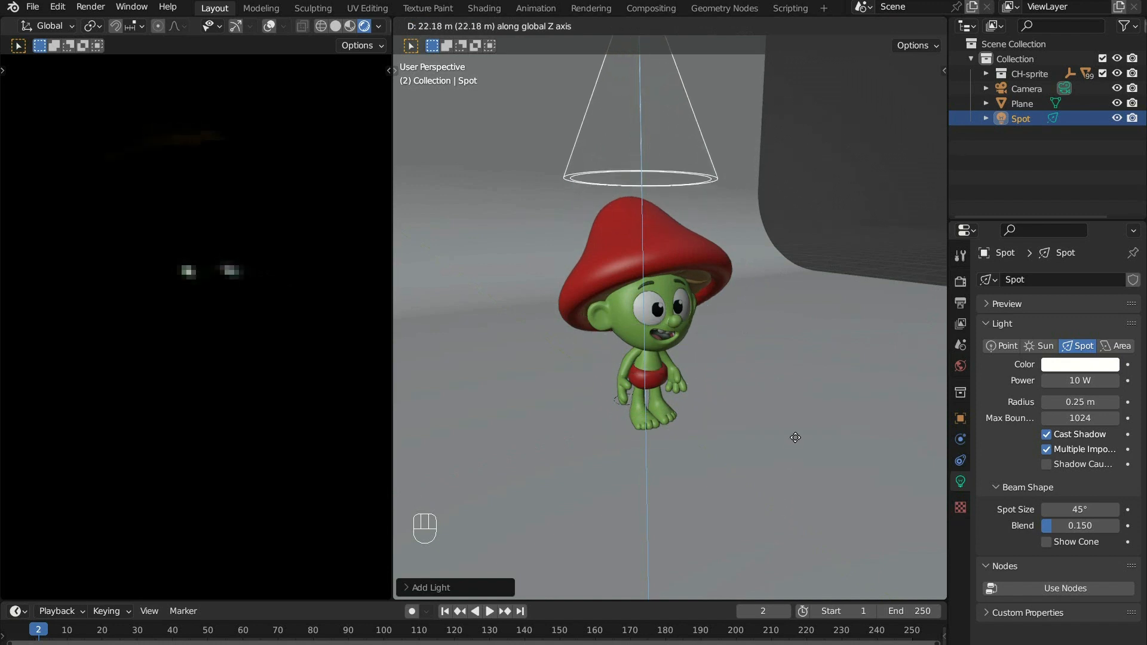
left_click(808, 417)
middle_click_drag(734, 306, 739, 367, "shift")
left_click(1064, 383)
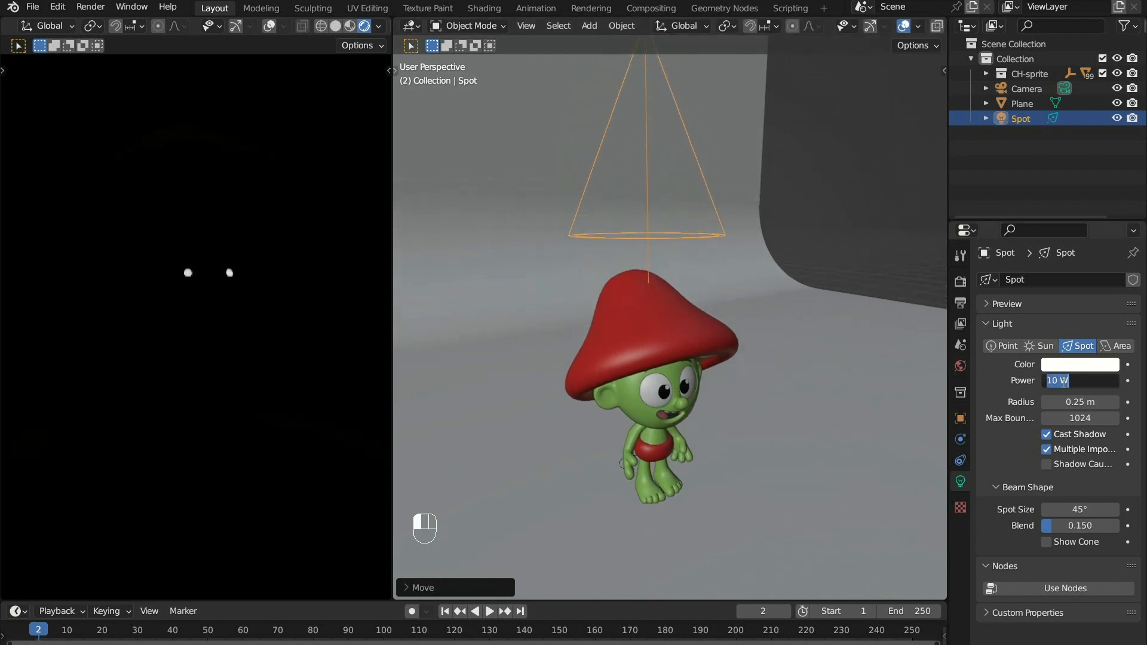
type("2000")
key("Return")
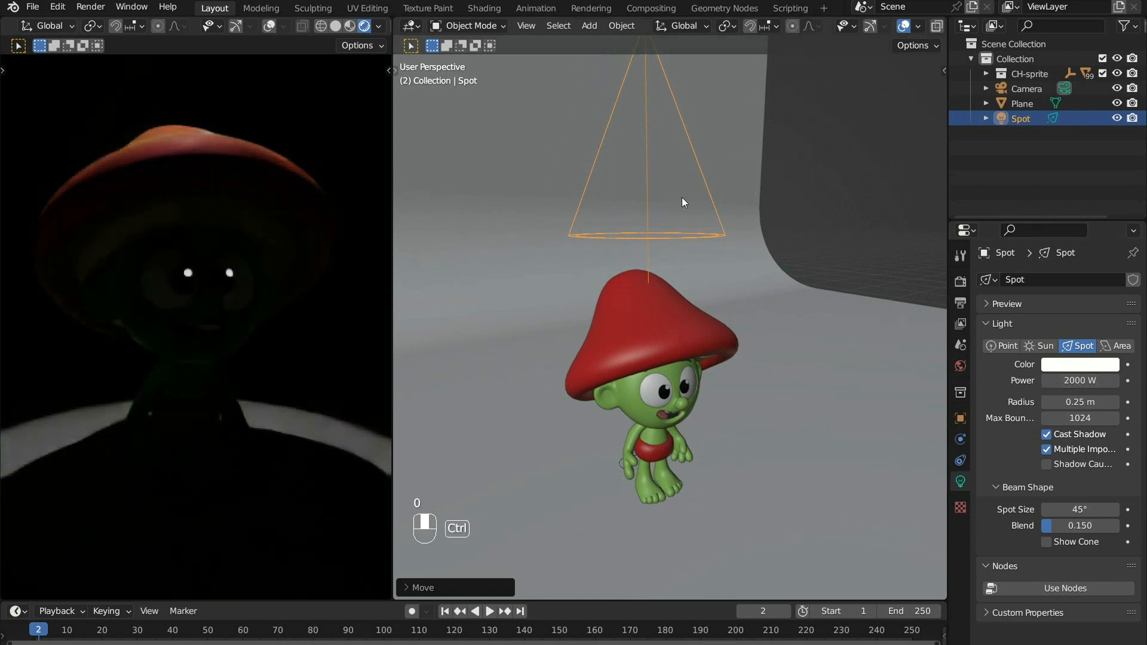
- Move the spot light toward the character's front side and trackball-rotate its cone back toward the character
scroll(684, 323, "down", 3)
middle_click_drag(682, 321, 704, 311)
key("g")
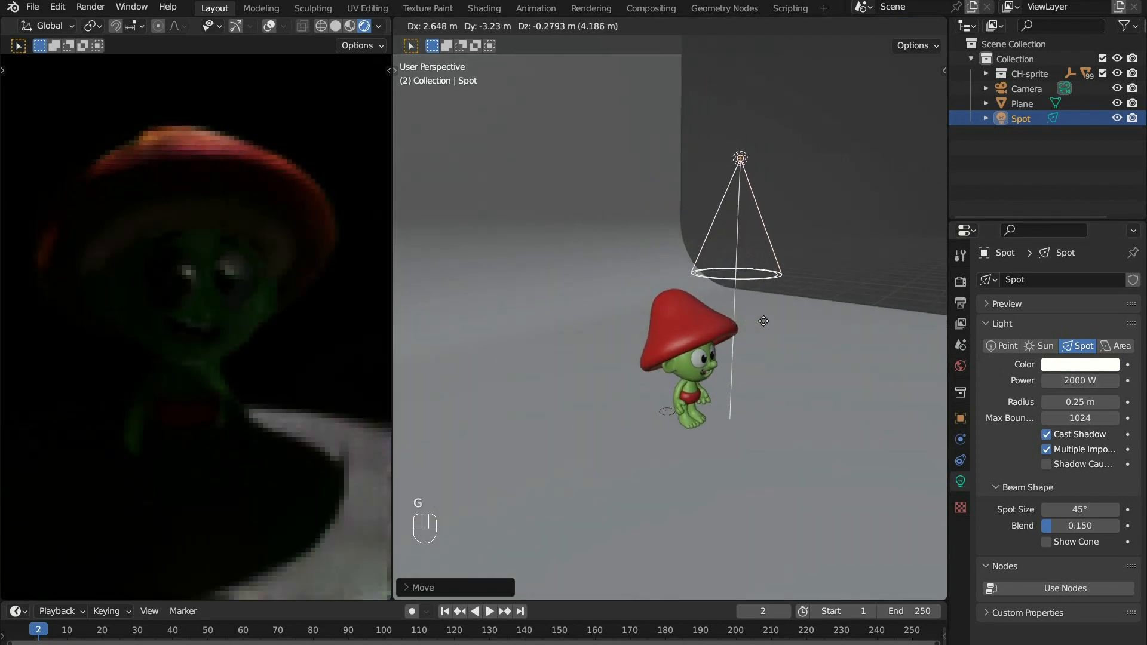
left_click(798, 321)
key("r")
key("r")
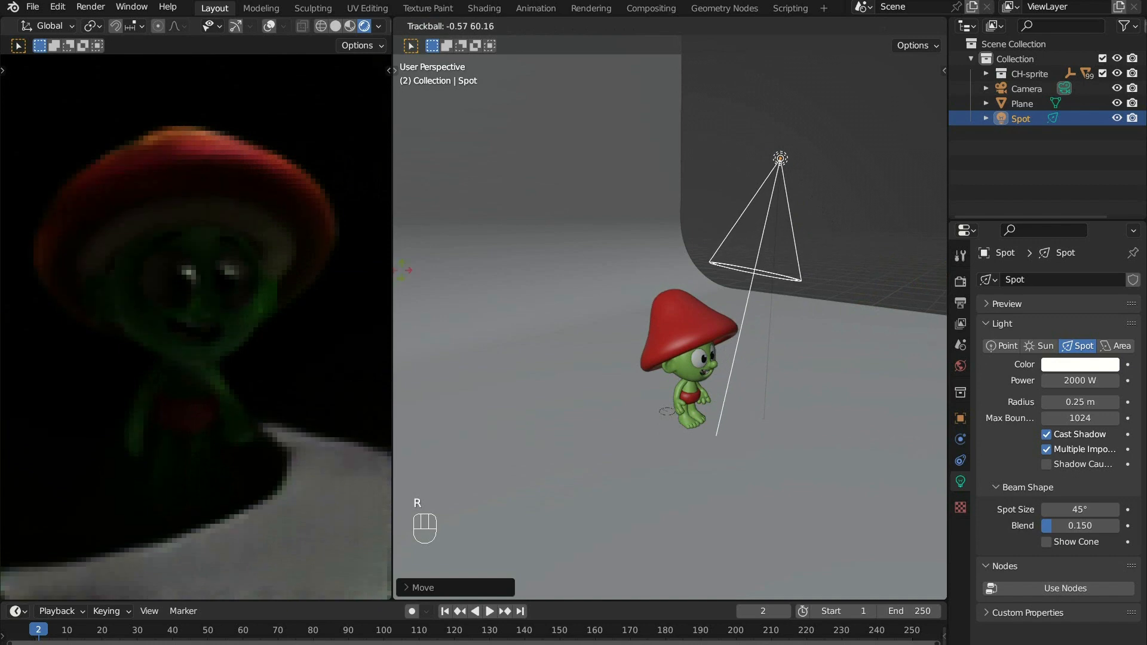
left_click(513, 301)
- In the left orthographic view, tilt the spot light toward the character's face and move it farther out in front
middle_click_drag(720, 331, 694, 330)
middle_click_drag(694, 330, 634, 254, "shift")
middle_click_drag(633, 254, 647, 267, "ctrl")
key("grave")
left_click(694, 156)
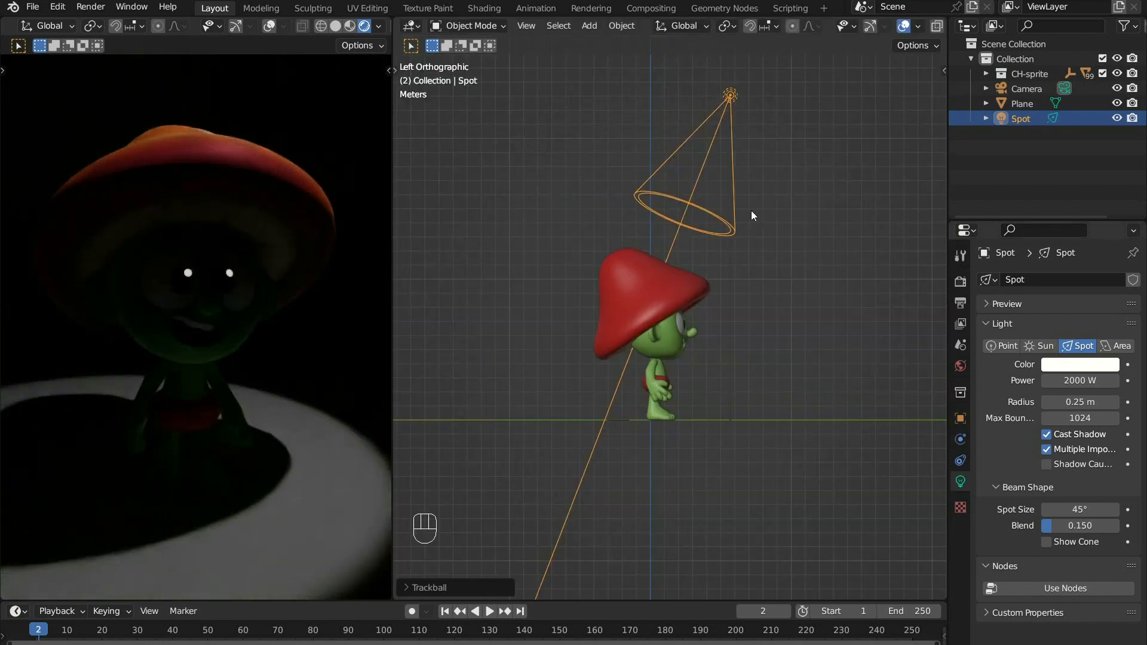
key("g")
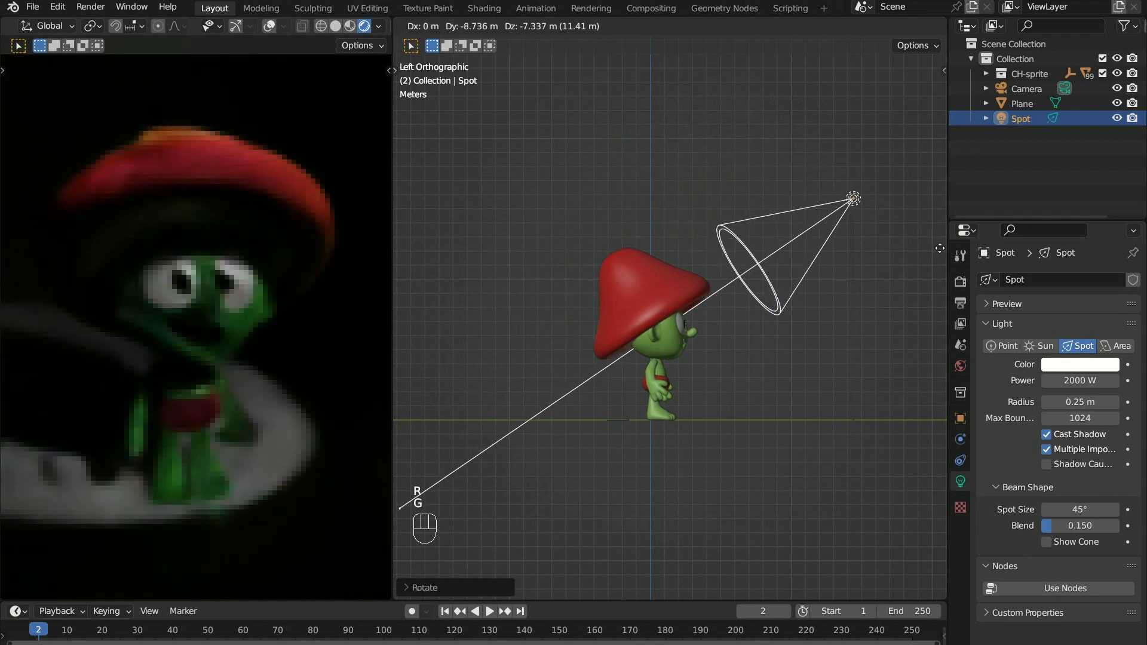
left_click(436, 194)
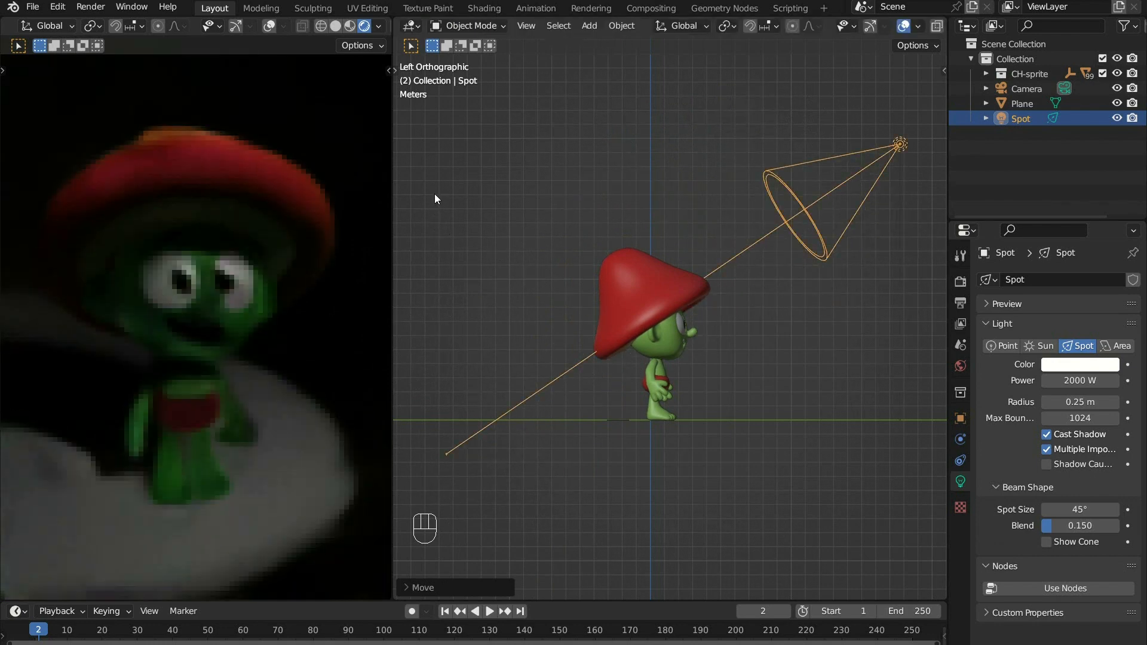
- In the front orthographic view, move the spot light to the character's side and trackball-rotate it to aim at the character
key("grave")
left_click(617, 192)
middle_click_drag(574, 299, 673, 310, "shift")
key("g")
left_click(683, 366)
key("r")
key("r")
left_click(681, 372)
middle_click_drag(680, 371, 680, 360, "ctrl")
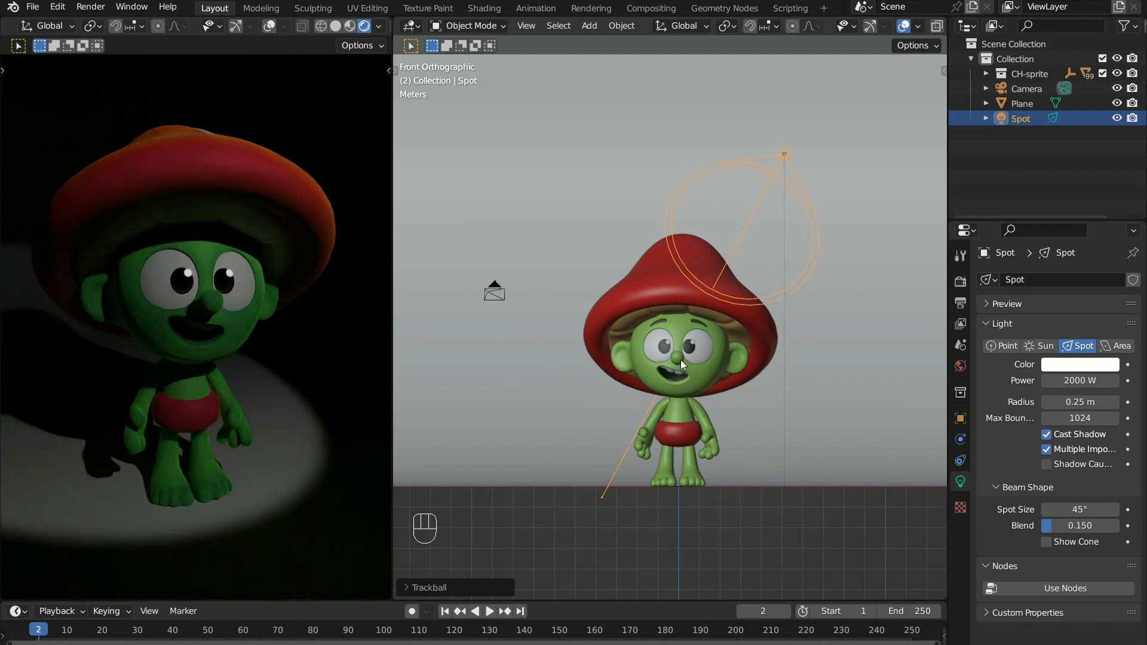
- Set the spot light's power to 5000 W
left_click(1083, 381)
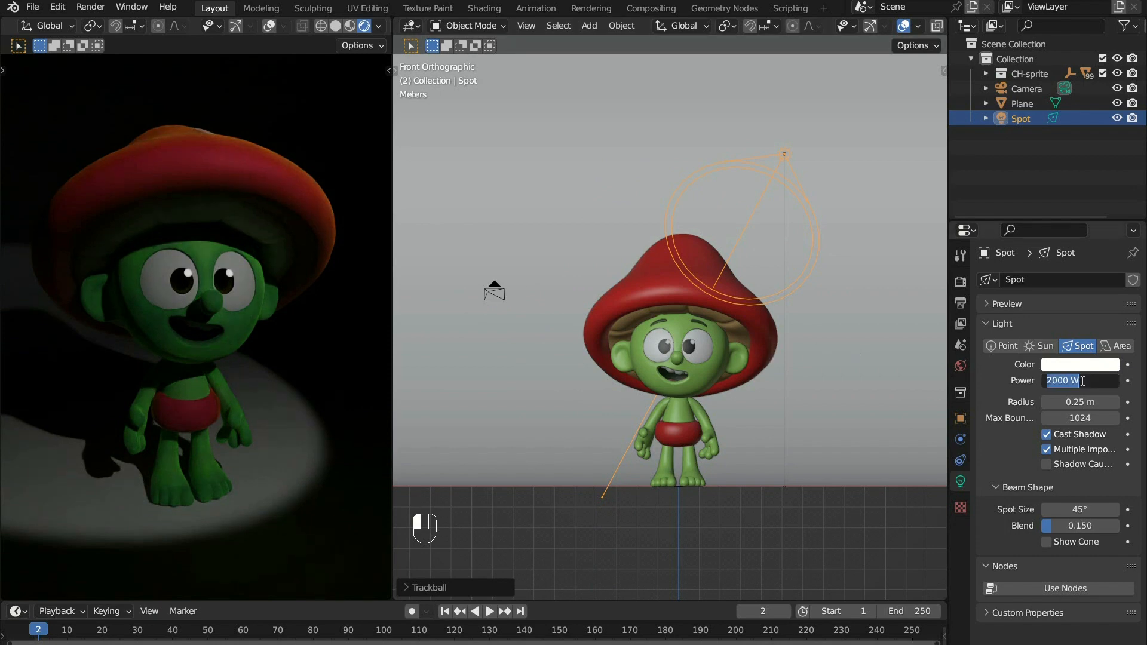
type("5000")
key("Return")
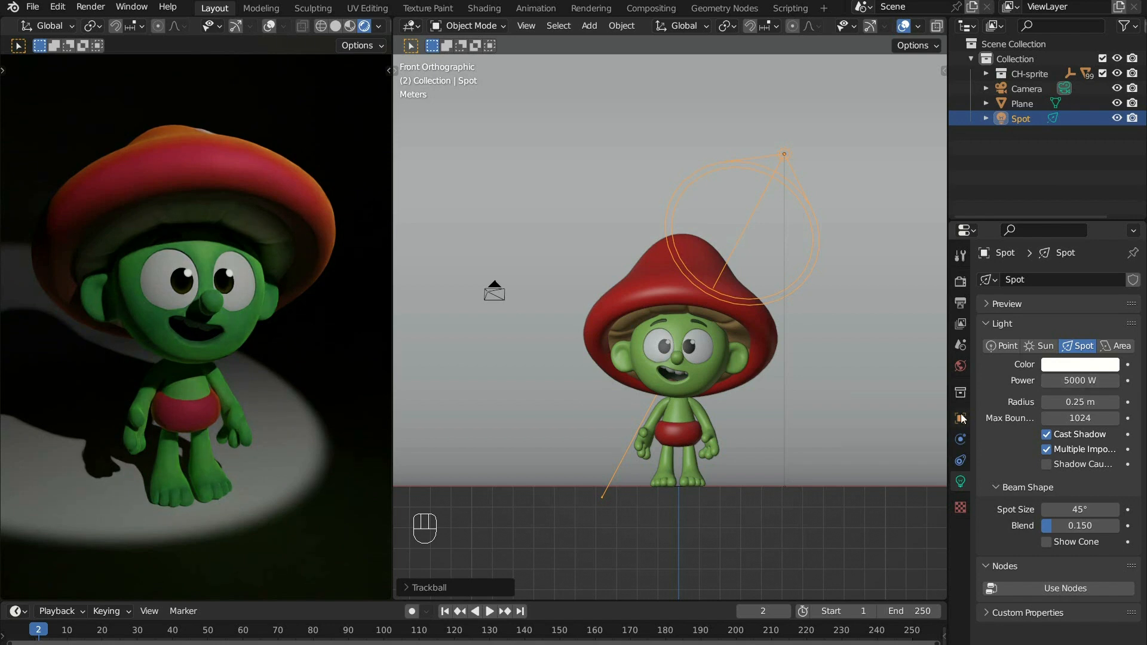
- Delete the spot light and add an area light in its place
middle_click_drag(603, 298, 813, 308)
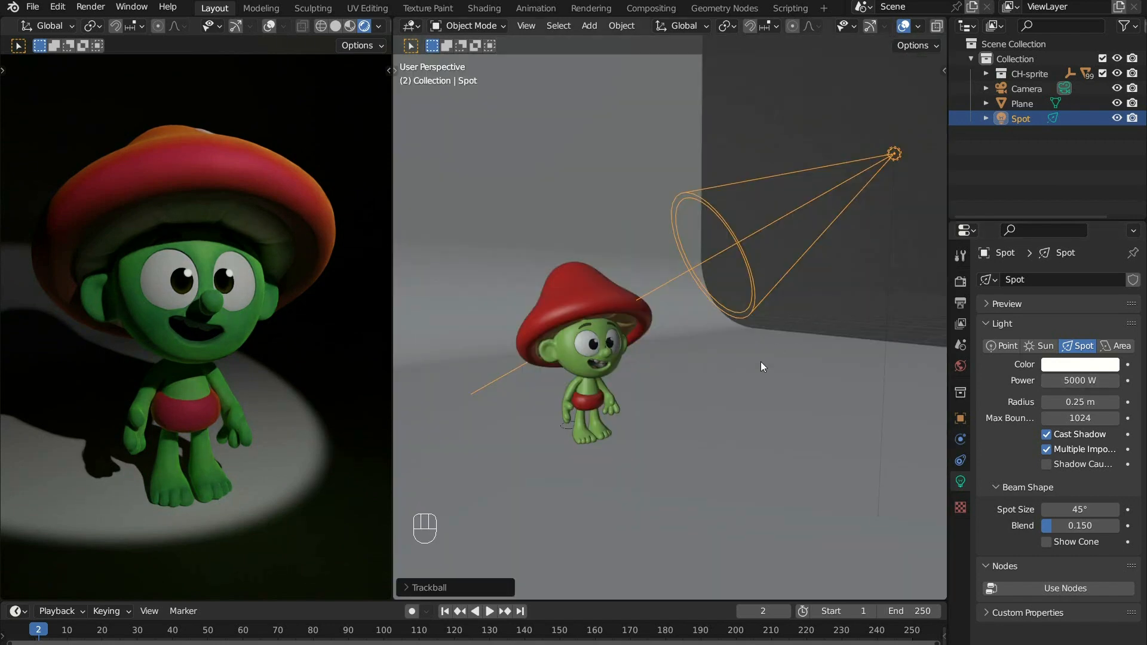
key("Delete")
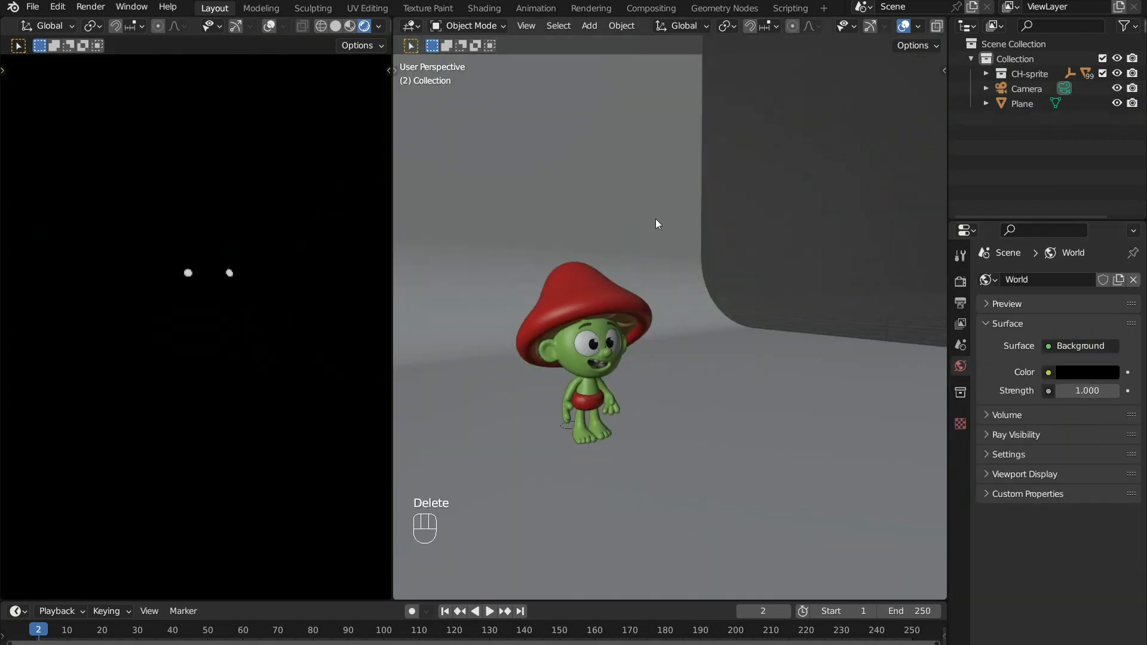
key("shift+a")
mouse_move(655, 218)
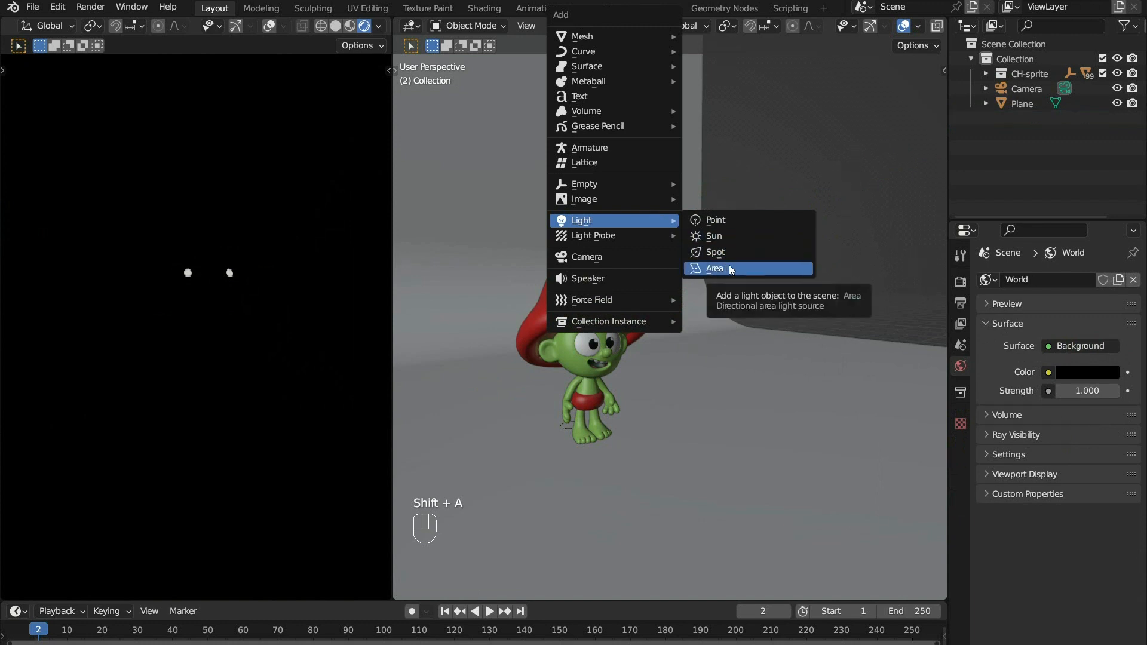
left_click(727, 269)
- Raise the area light along the Z axis to just above the character's hat and scale it up
key("g")
key("z")
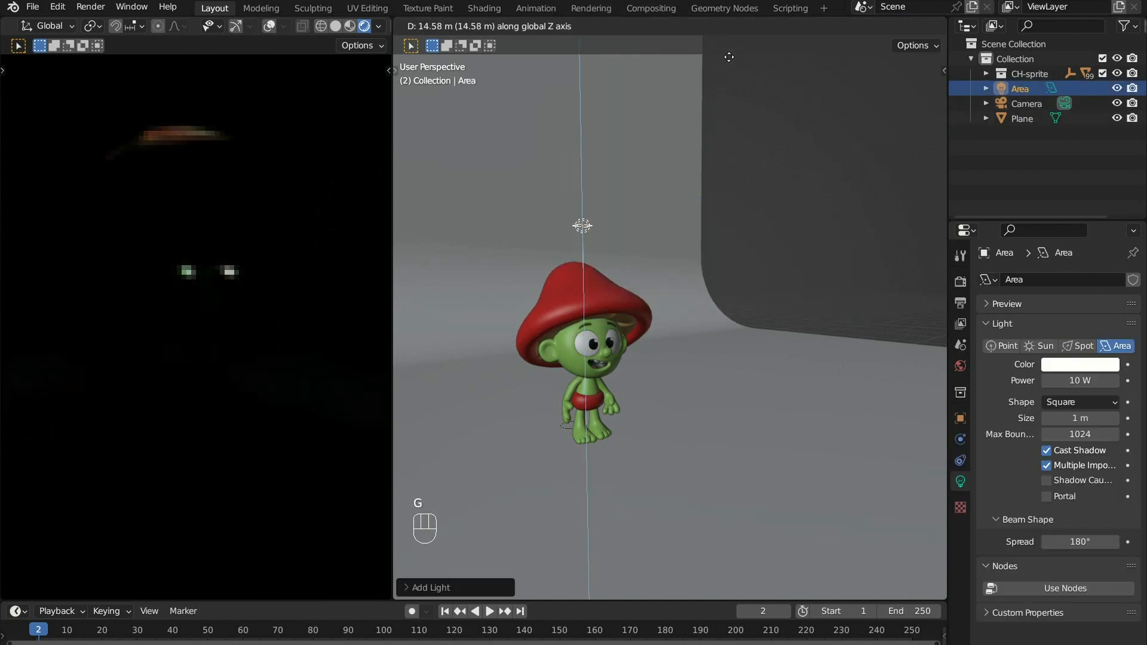
left_click(660, 216)
key("s")
left_click(807, 268)
- In the left orthographic view, tilt the area light so it points down toward the backdrop behind the character
key("grave")
left_click(726, 268)
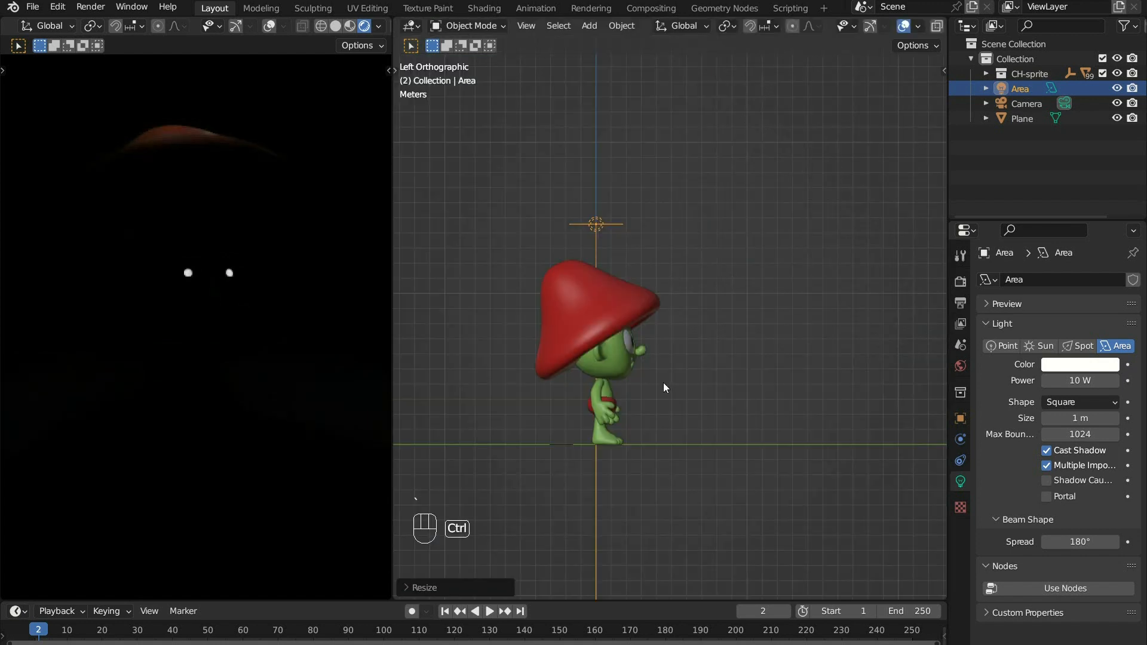
scroll(663, 382, "up", 2)
key("r")
left_click(629, 473)
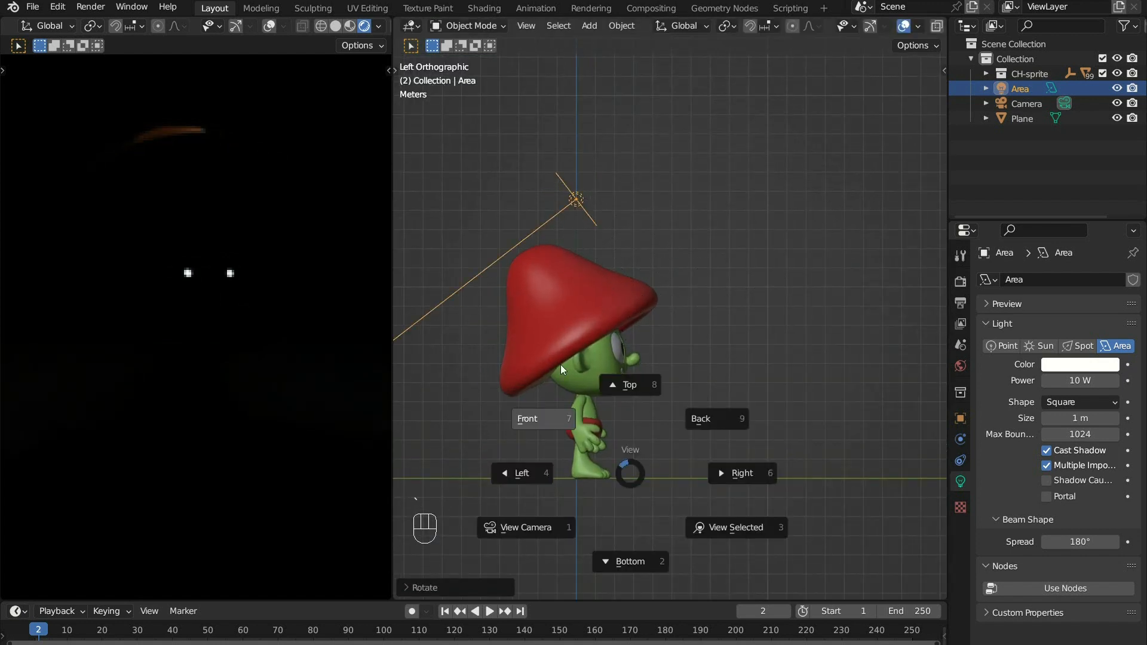
- In the front orthographic view, move the area light to the character's side and trackball-rotate it toward the character
key("grave")
left_click(576, 364)
key("g")
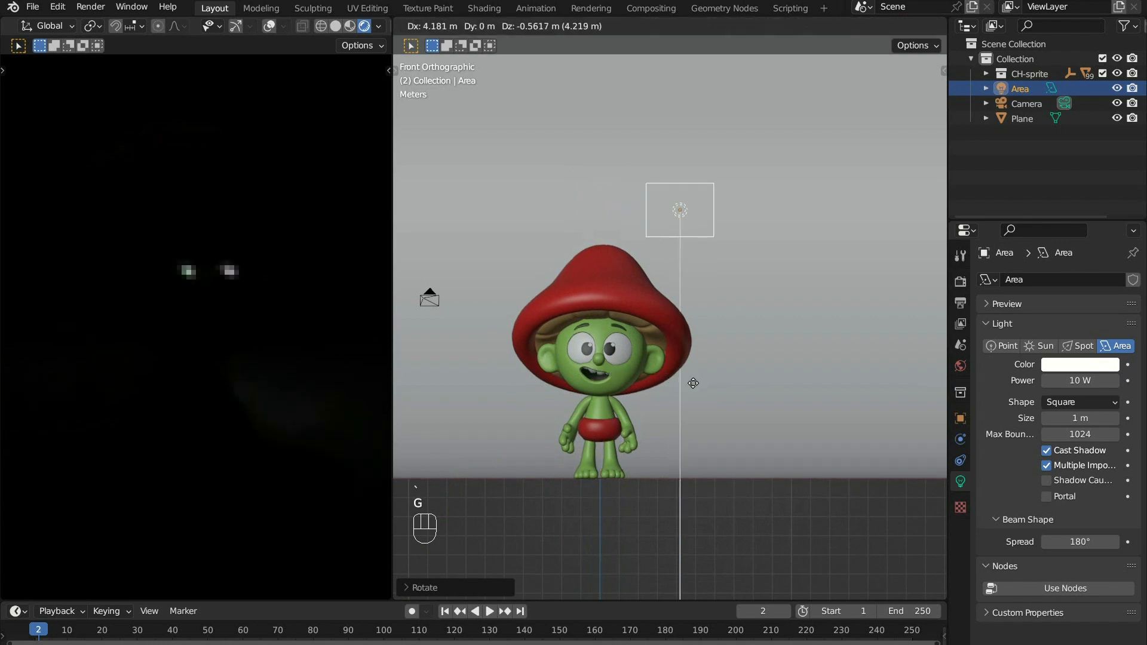
left_click(720, 382)
key("r")
key("r")
left_click(789, 197)
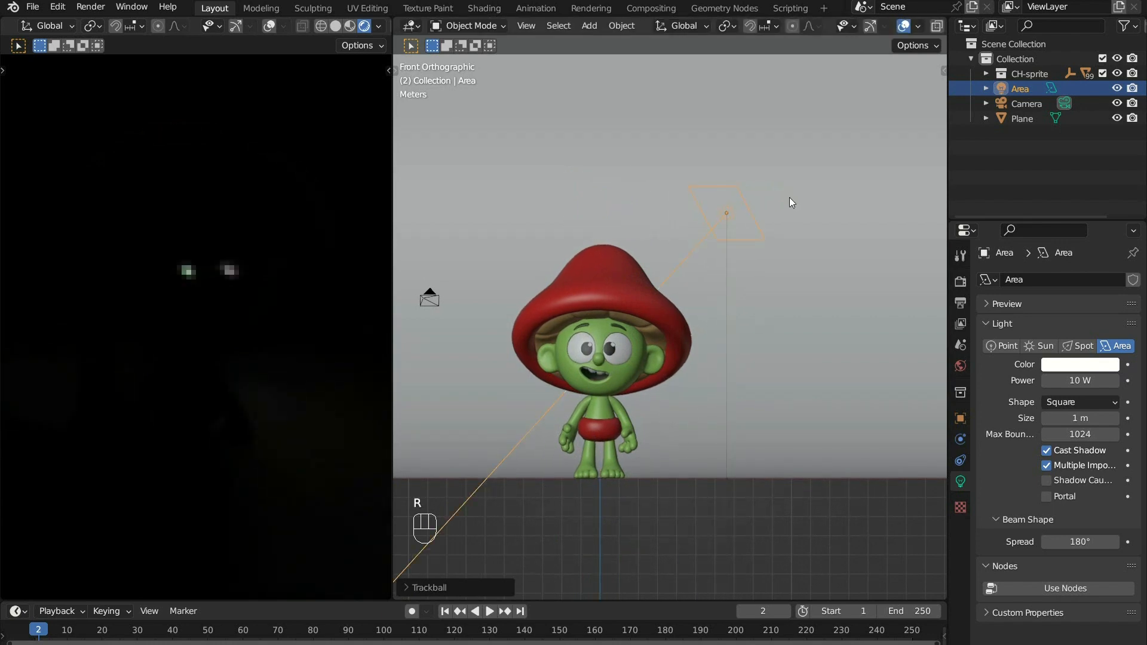
- In the left orthographic view, move the area light along the Y axis to in front of the character
middle_click_drag(693, 314, 764, 346)
key("grave")
left_click(667, 365)
key("g")
key("y")
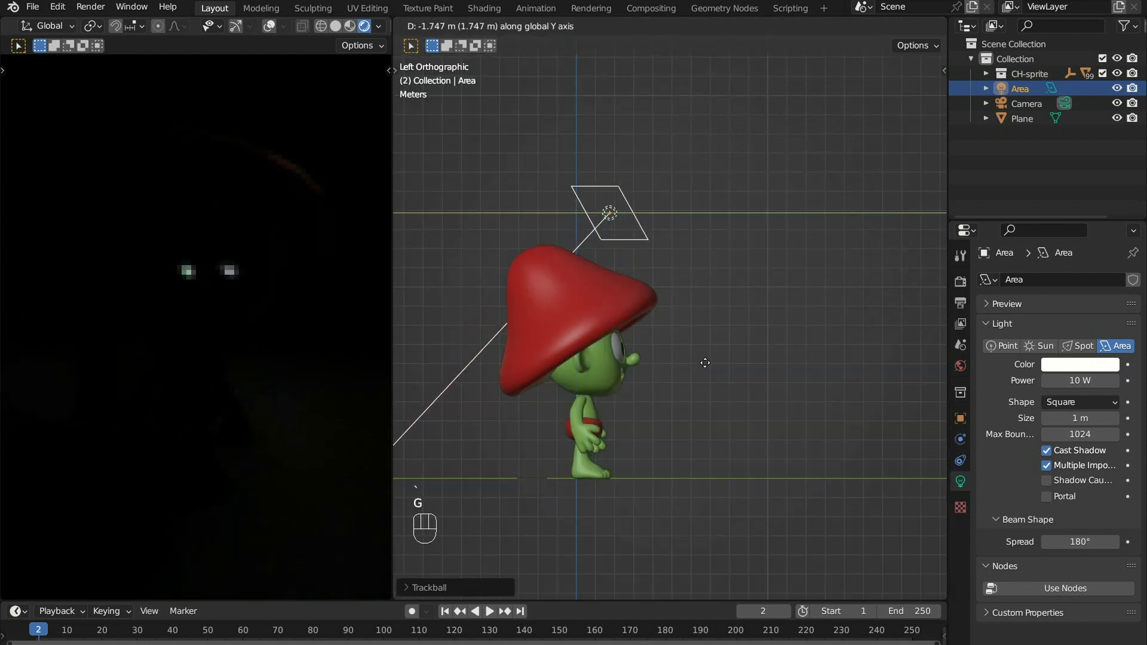
left_click(836, 375)
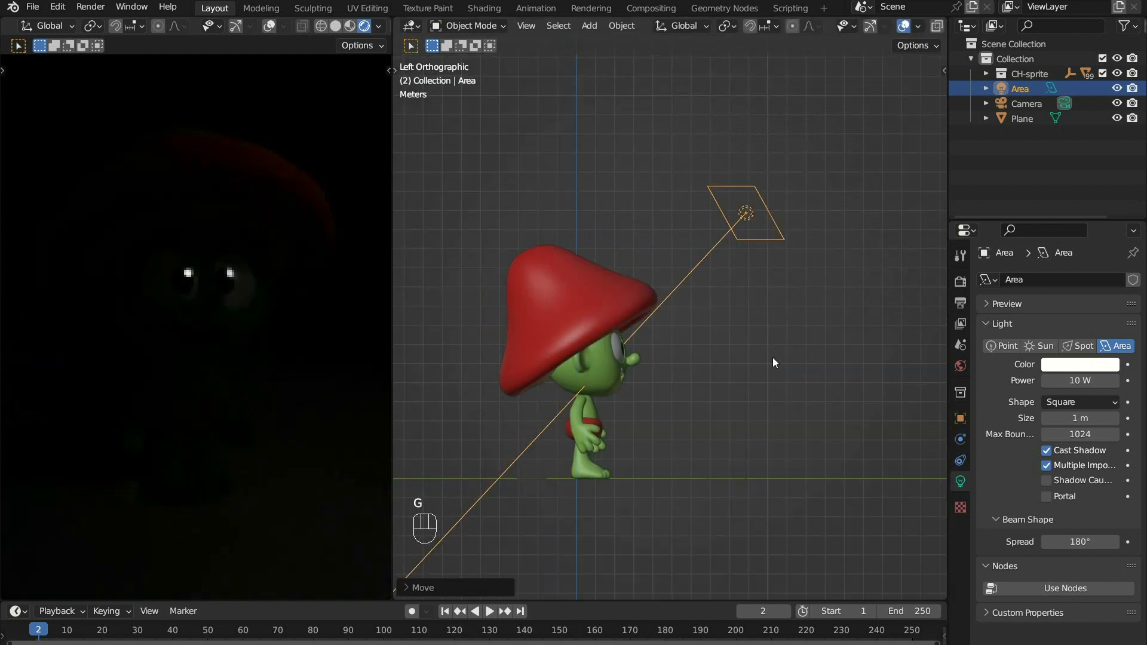
middle_click_drag(760, 345, 869, 341, "shift")
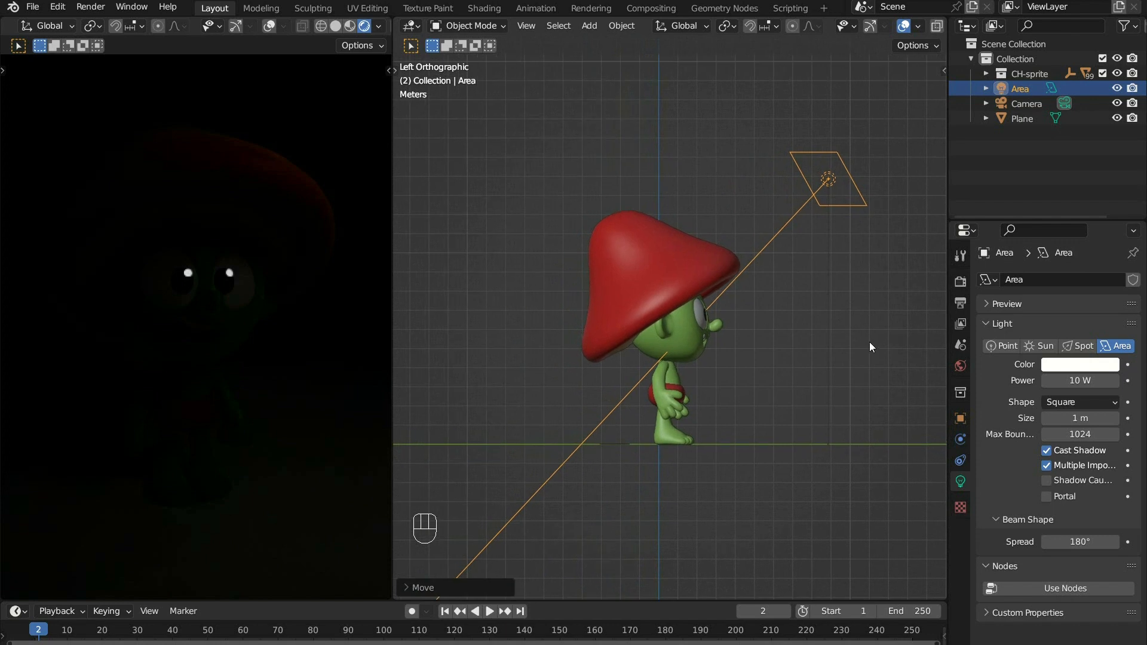
- Set the area light's power to 1000 W and view the setup in perspective
left_click(1070, 380)
type("1000")
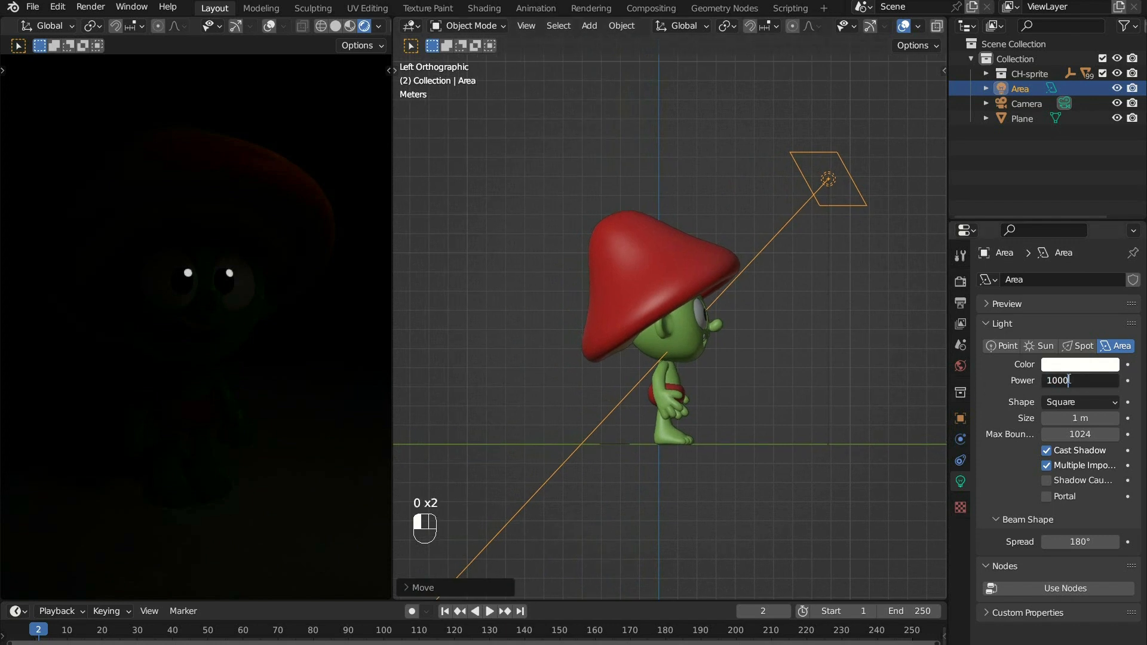
key("Return")
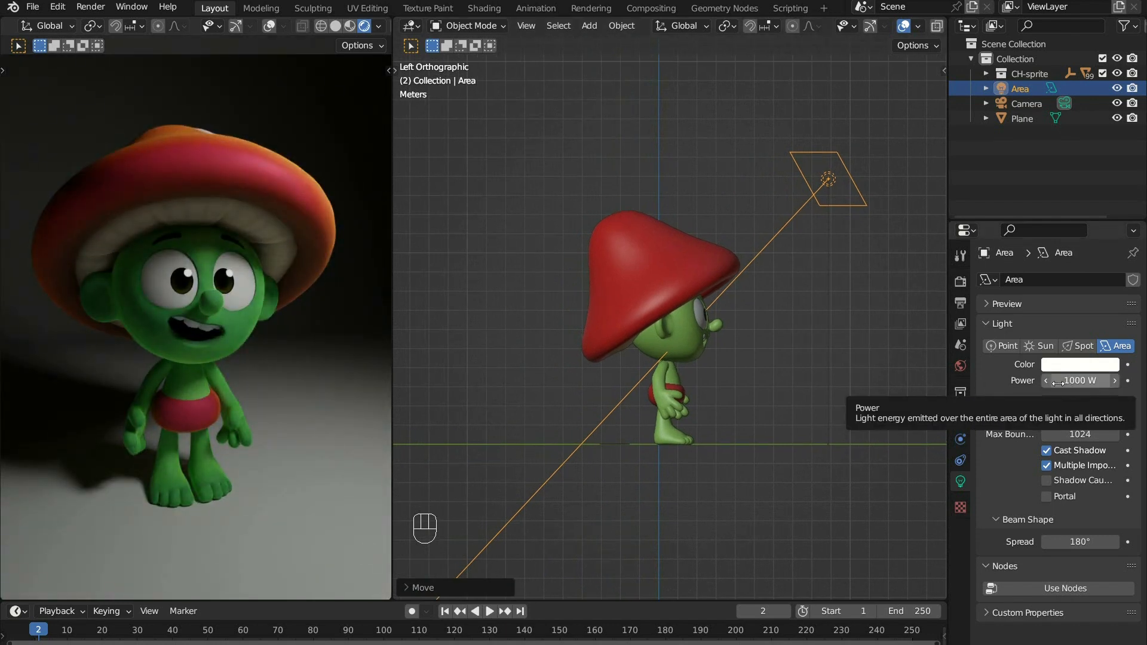
middle_click_drag(839, 217, 831, 194)
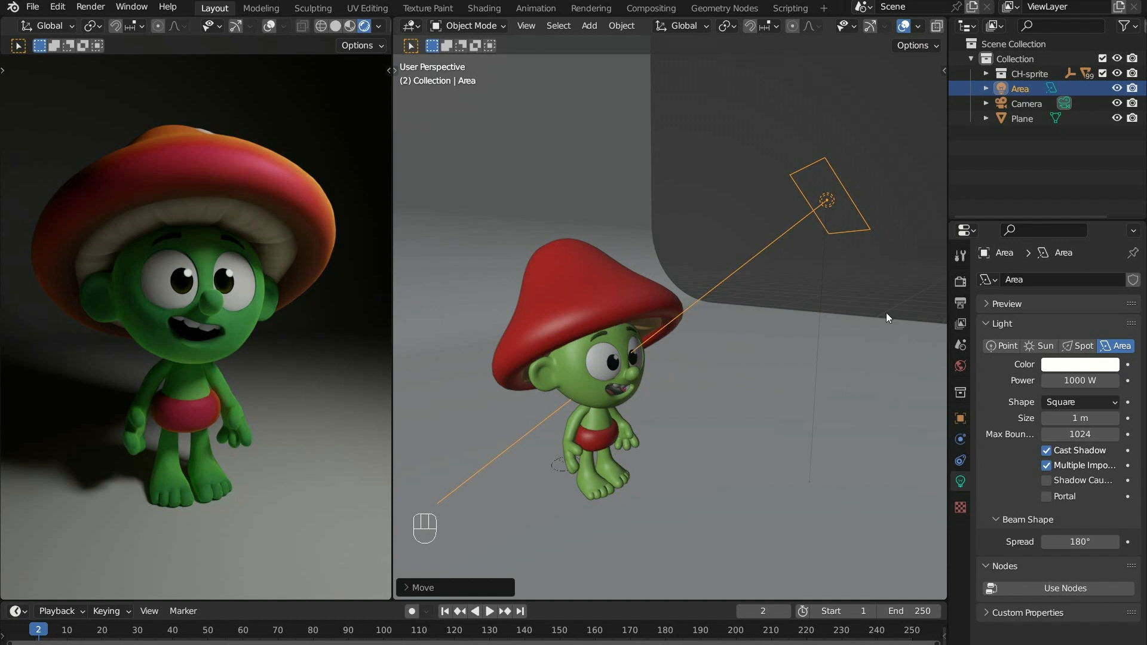
- Delete the area light and add a fresh area light to the scene
key("Delete")
middle_click_drag(672, 378, 649, 442, "ctrl")
middle_click_drag(650, 442, 659, 389, "shift")
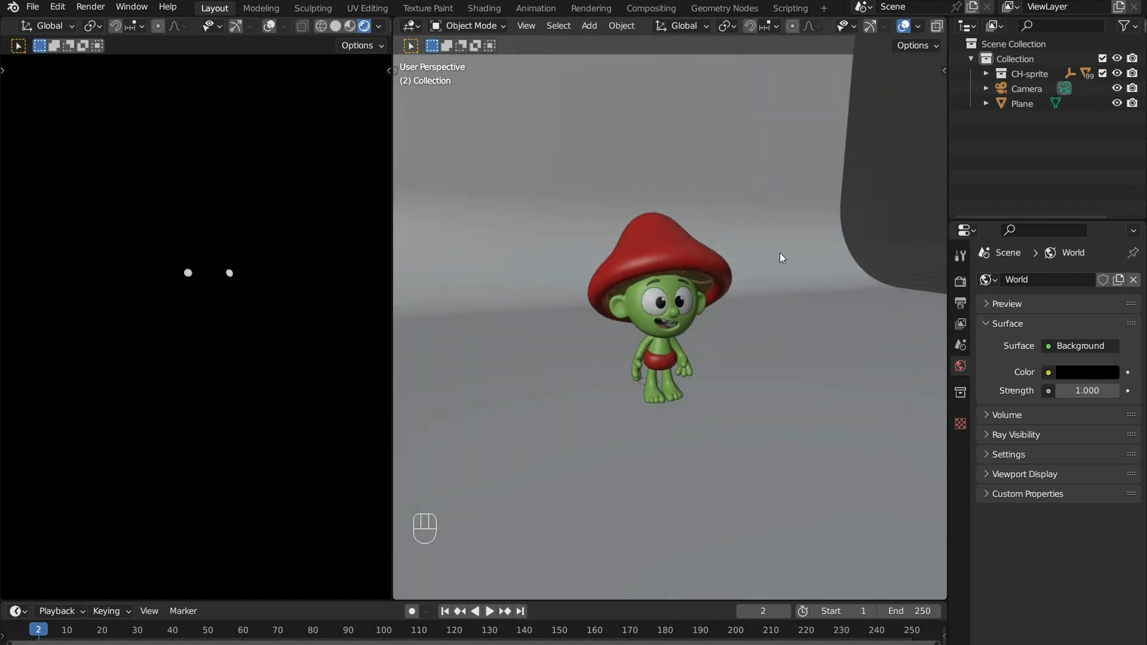
key("shift+a")
mouse_move(780, 253)
left_click(836, 299)
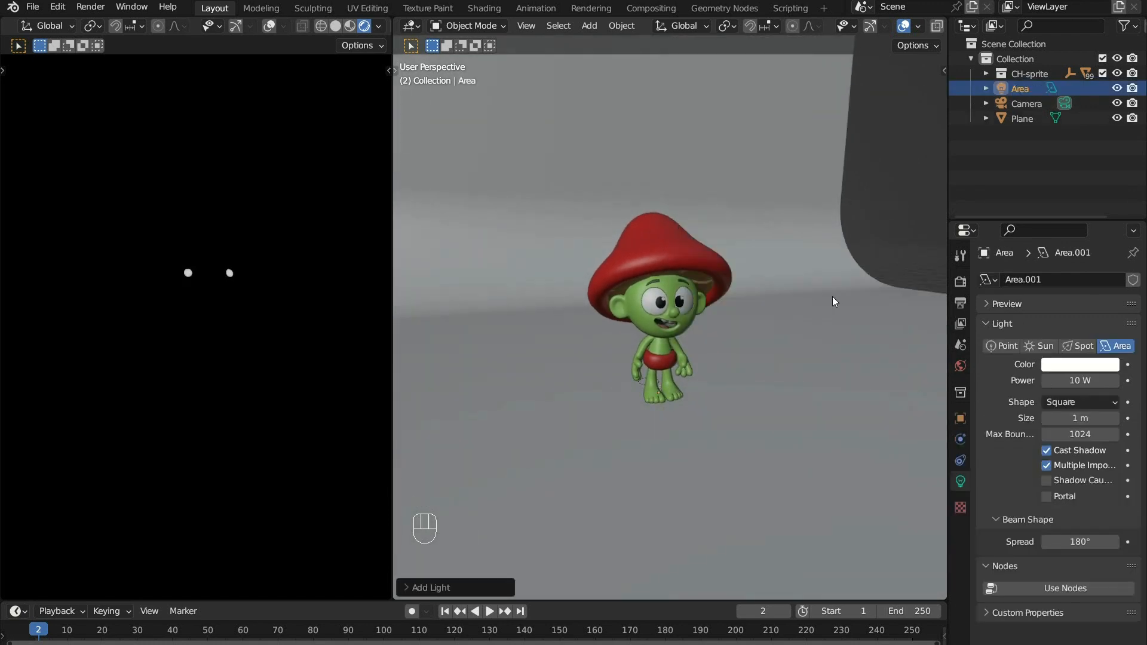
- In the left orthographic view, place the area light above and in front of the character, scaled up and tilted toward the face
middle_click_drag(708, 324, 690, 371)
key("grave")
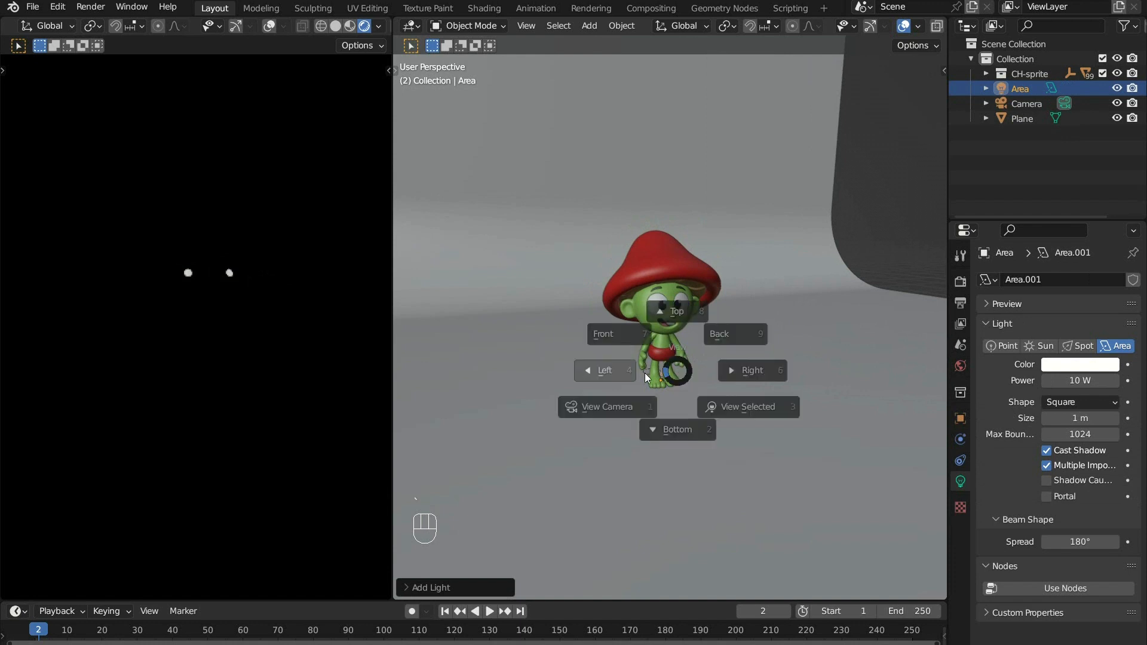
left_click(644, 373)
middle_click_drag(689, 369, 628, 443, "shift")
key("g")
left_click(791, 282)
key("s")
left_click(654, 362)
key("r")
left_click(803, 389)
- Set the new area light's power to 1000 W
left_click(1068, 381)
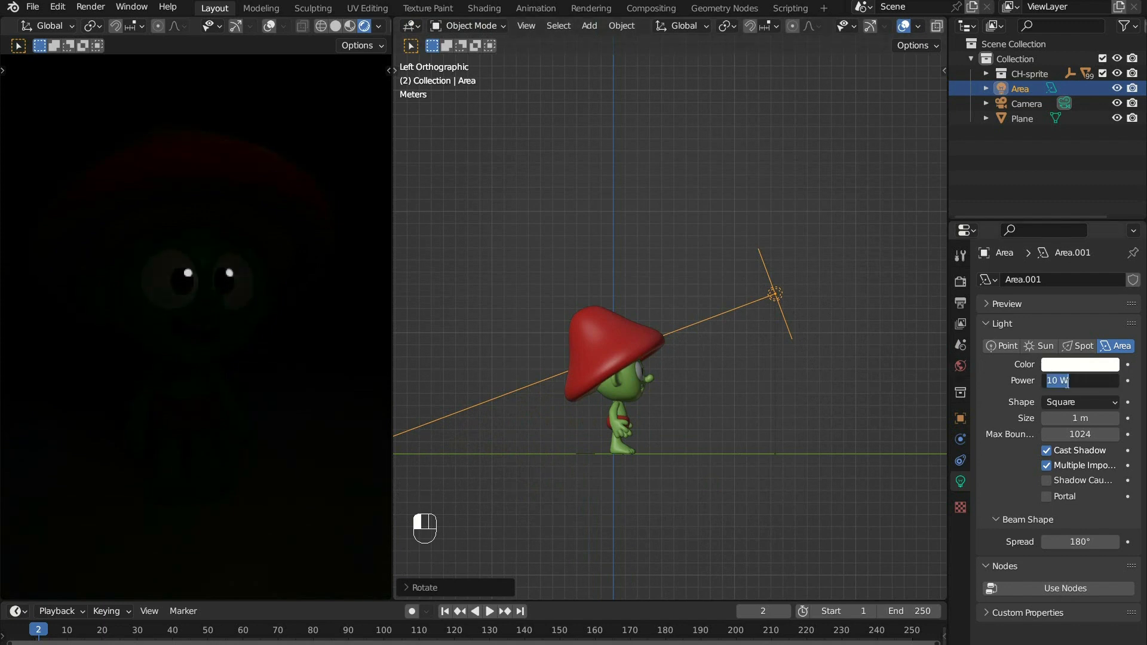
type("1000")
key("Return")
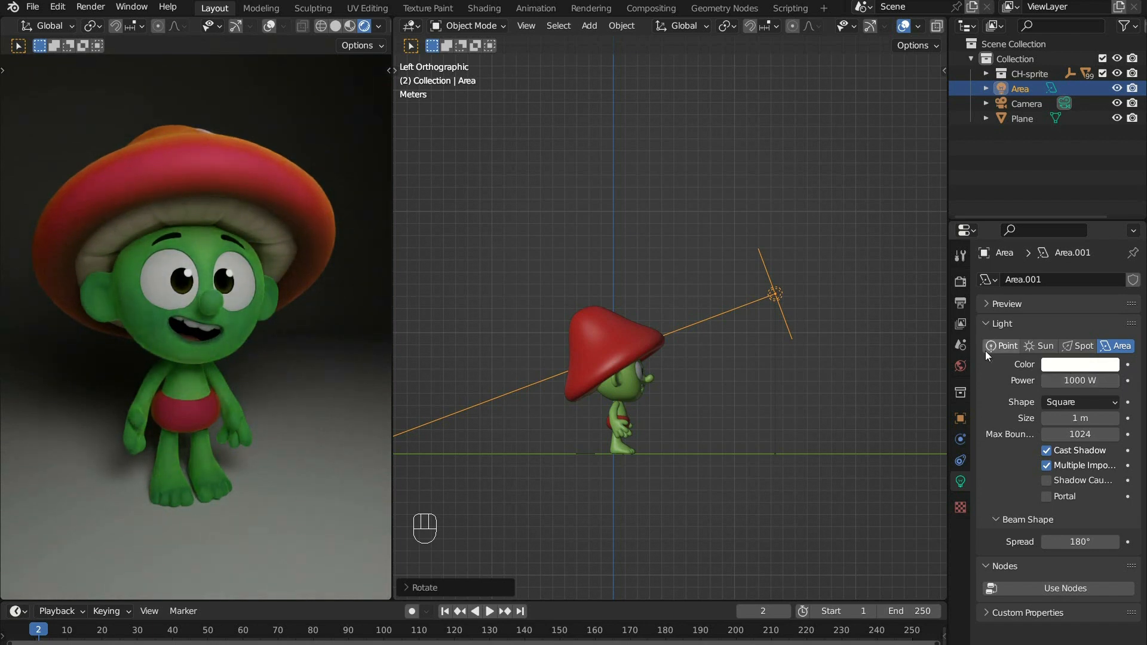
- In the front orthographic view, move the area light along the X axis to the camera's side of the character
key("grave")
left_click(698, 334)
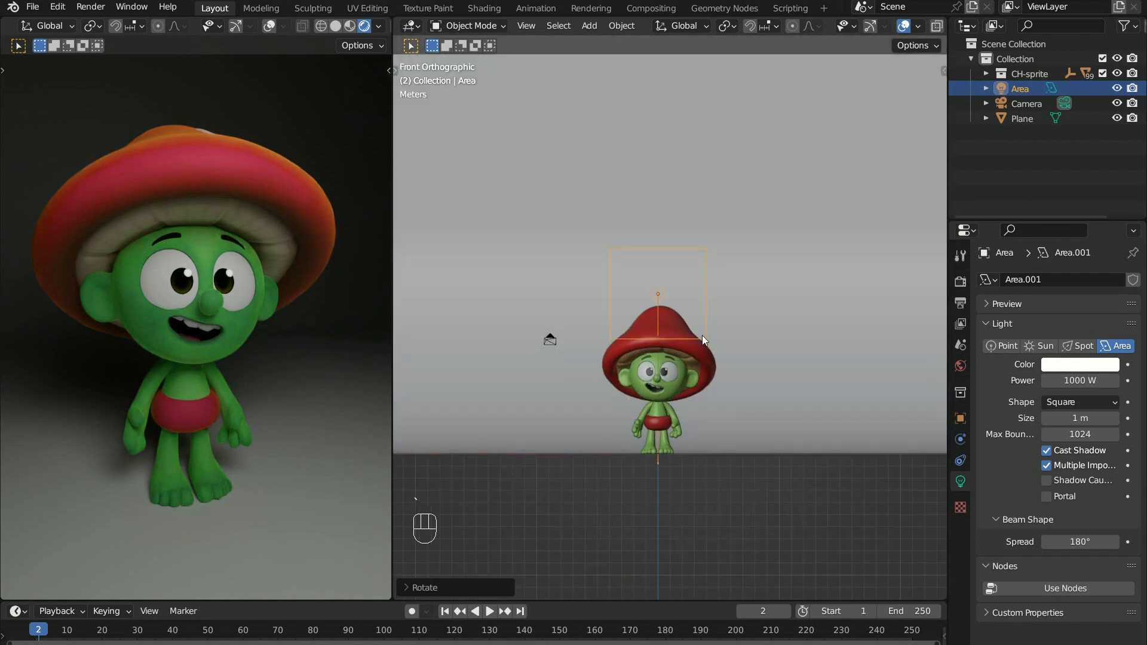
key("g")
key("x")
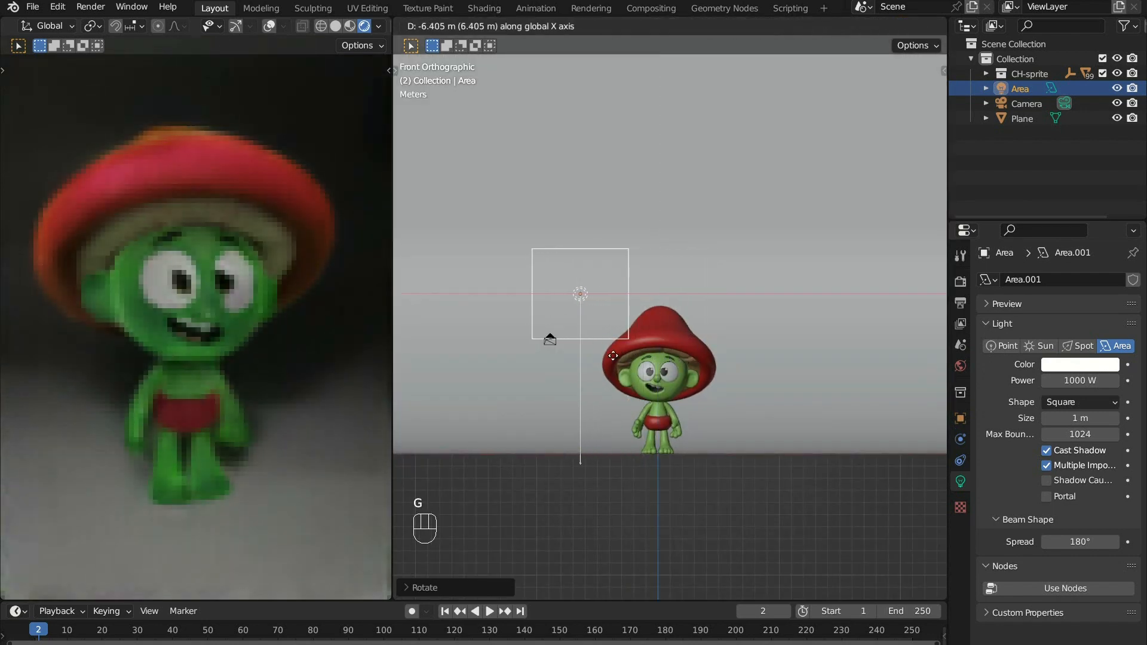
left_click(509, 356)
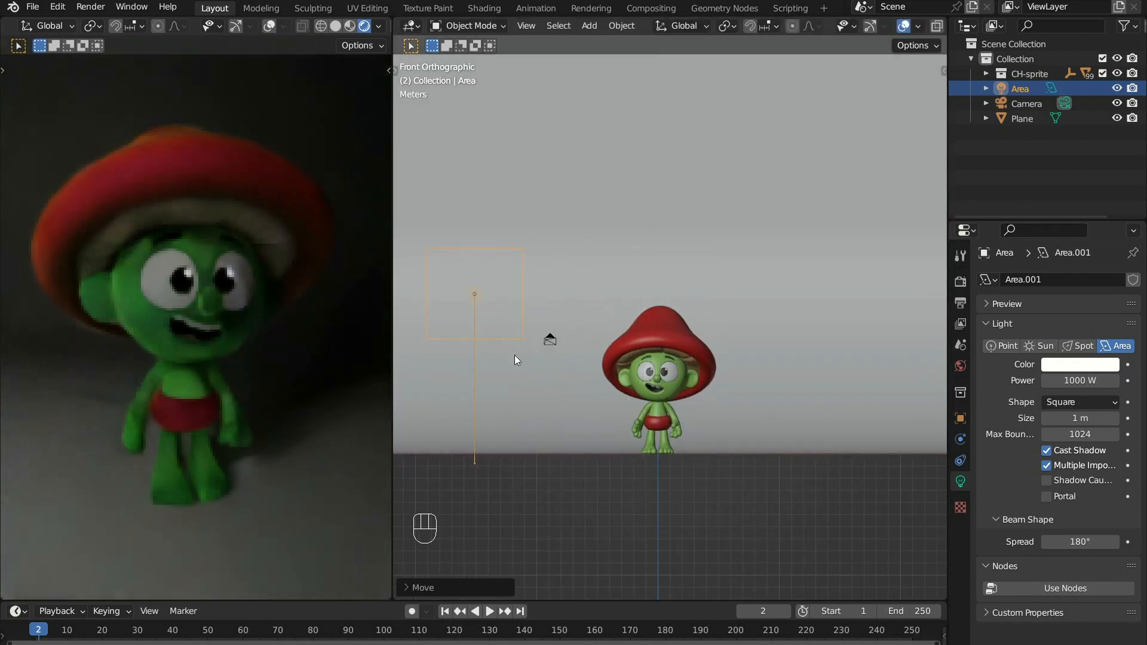
- In the top orthographic view, rotate the area light so it aims diagonally at the character
key("grave")
left_click(550, 242)
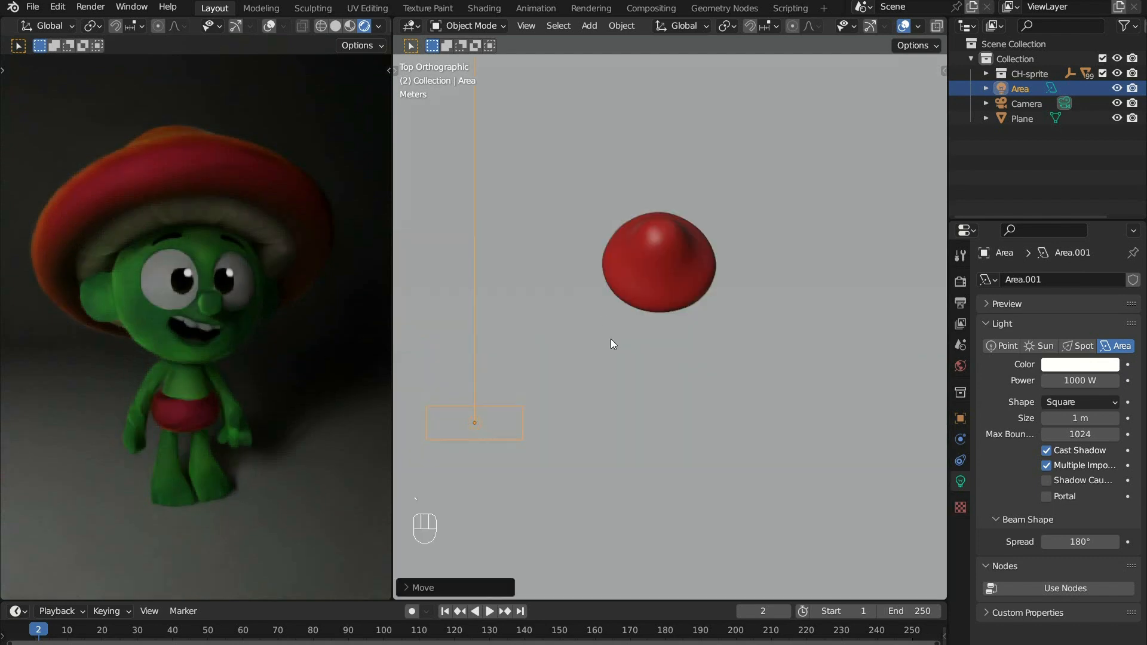
key("r")
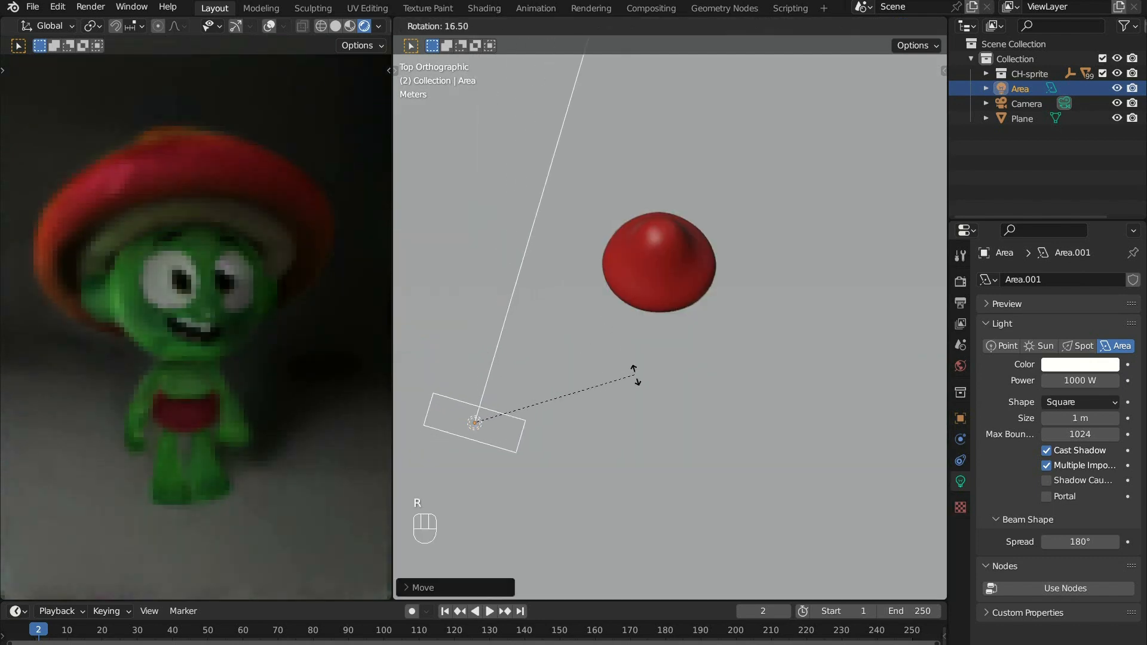
left_click(655, 483)
key("grave")
left_click(589, 393)
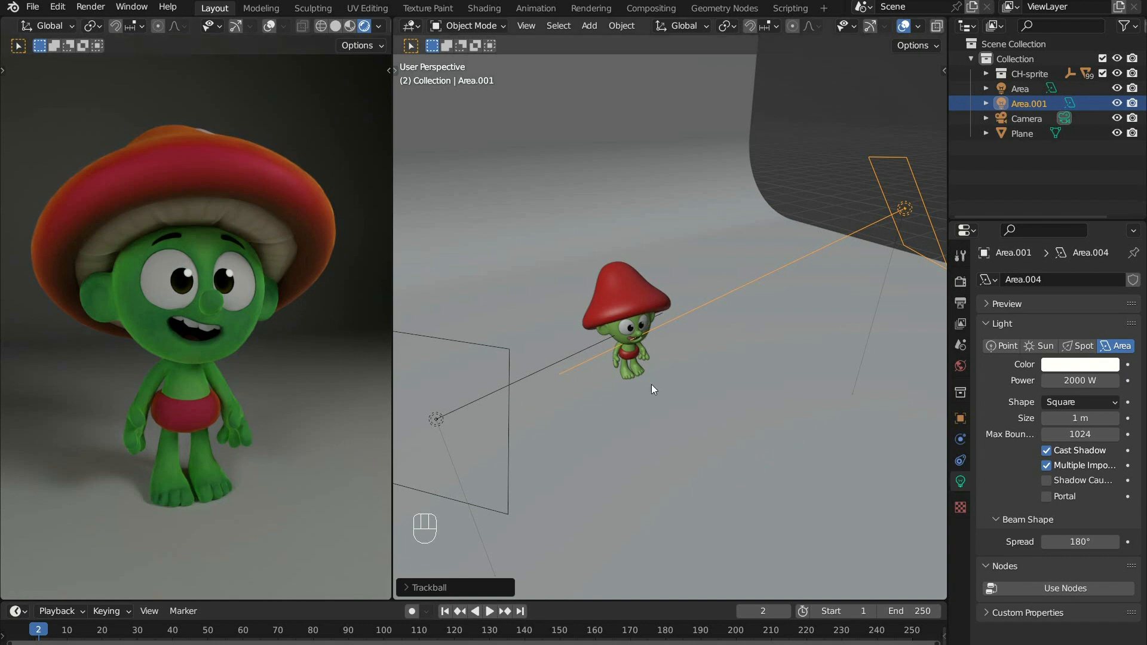
- Switch to the left orthographic view and add a spot light to the scene
middle_click_drag(704, 357, 683, 321)
key("grave")
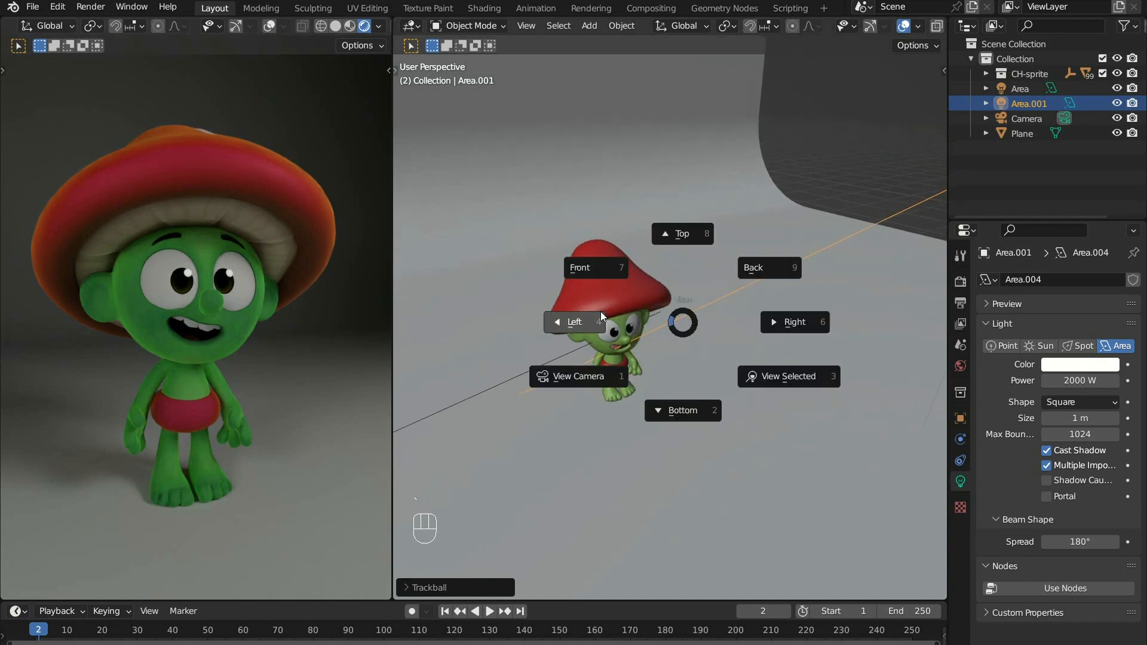
left_click(603, 319)
middle_click_drag(585, 375, 725, 332, "shift")
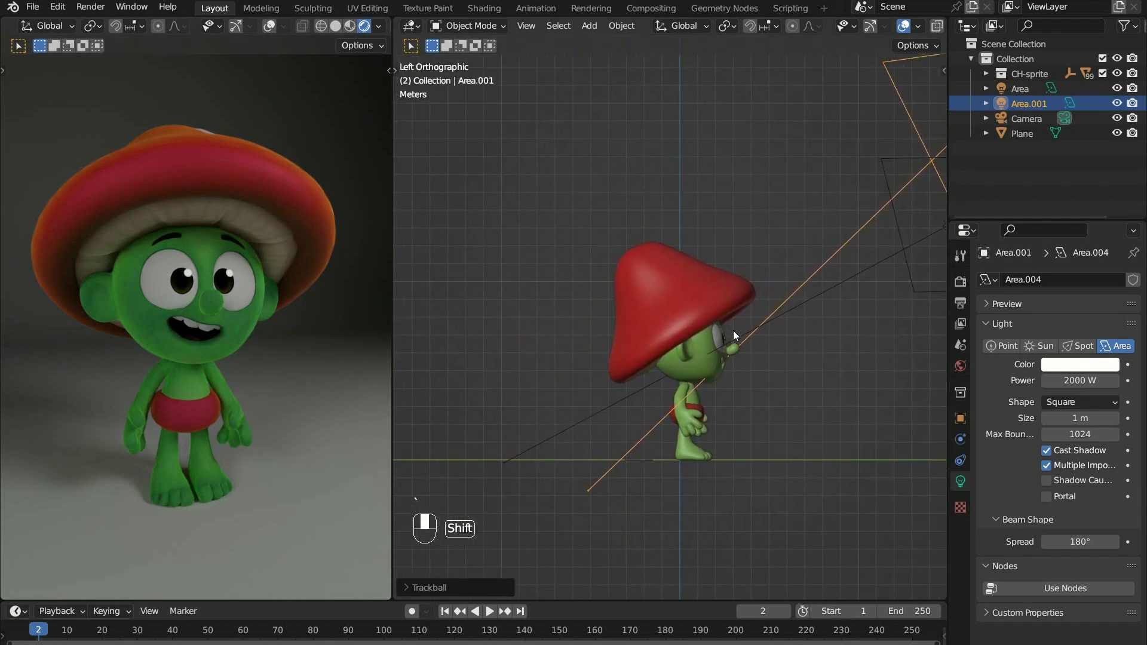
middle_click_drag(725, 332, 770, 319, "shift")
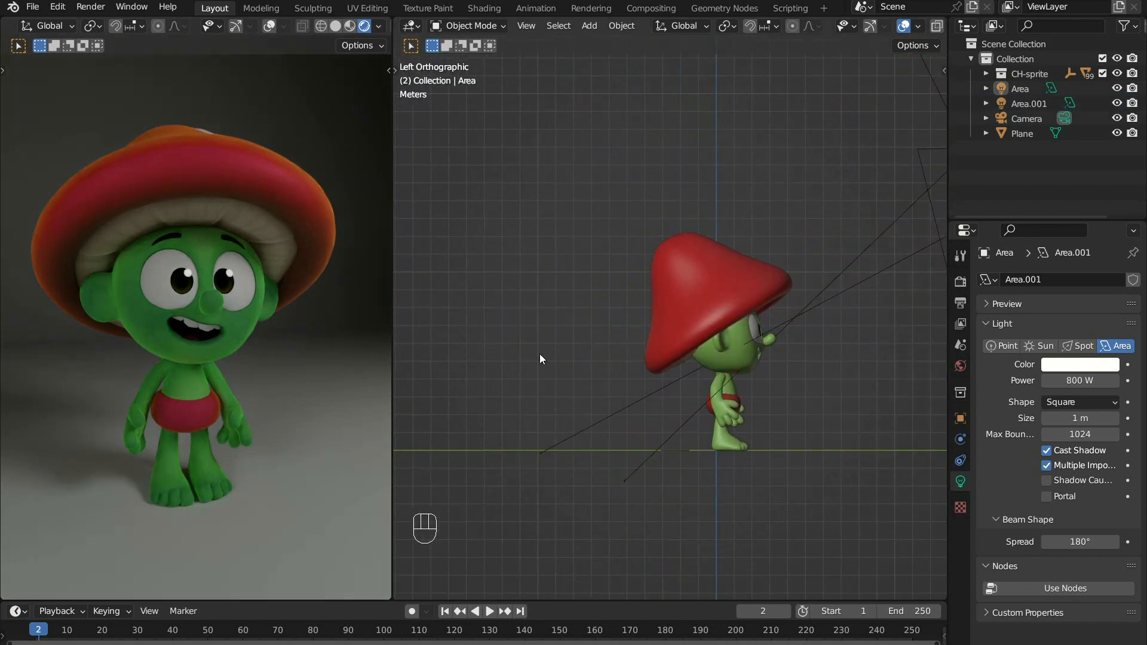
key("shift+a")
mouse_move(541, 330)
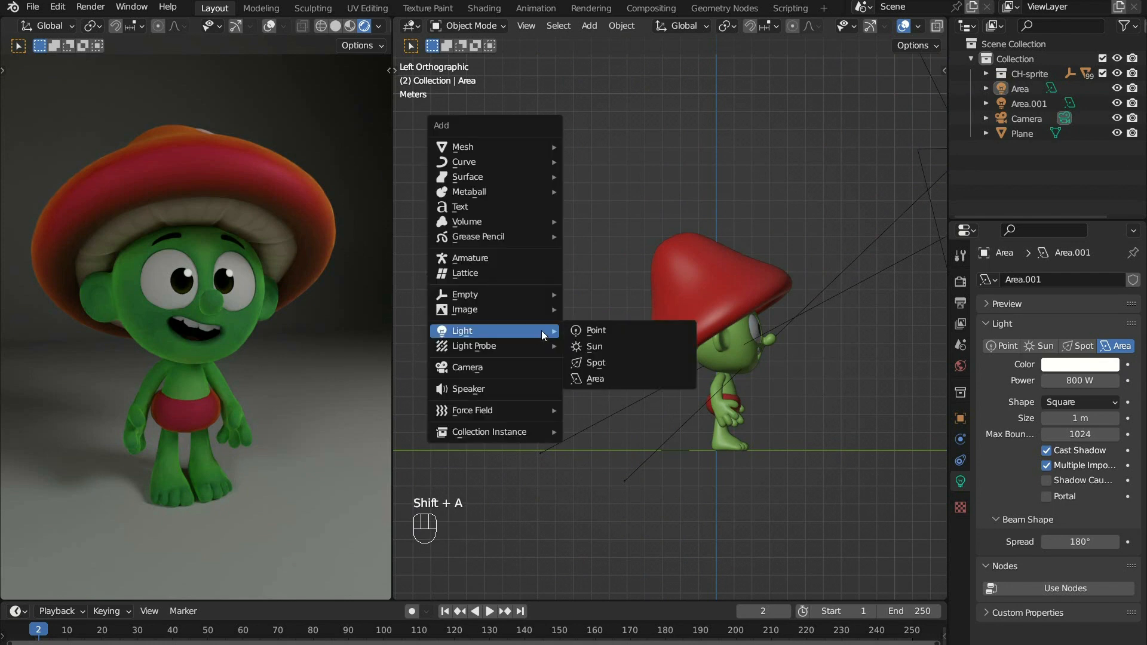
left_click(615, 360)
- Move the spot light behind the character at about hat height and rotate it to shine forward at the character
key("g")
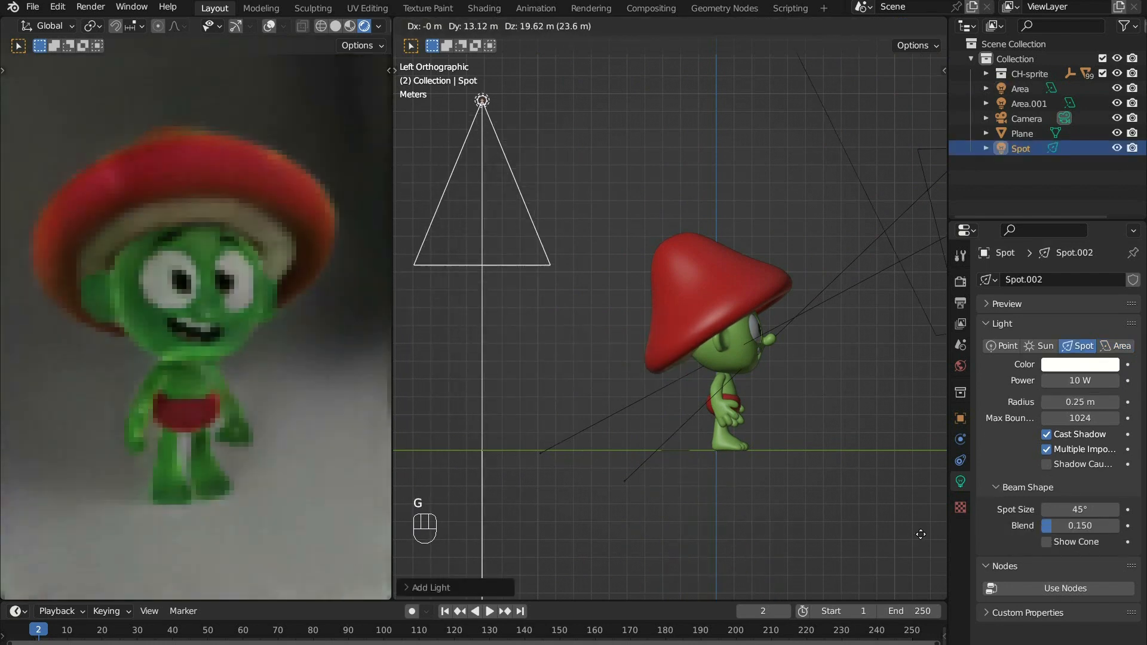
left_click(921, 531)
key("r")
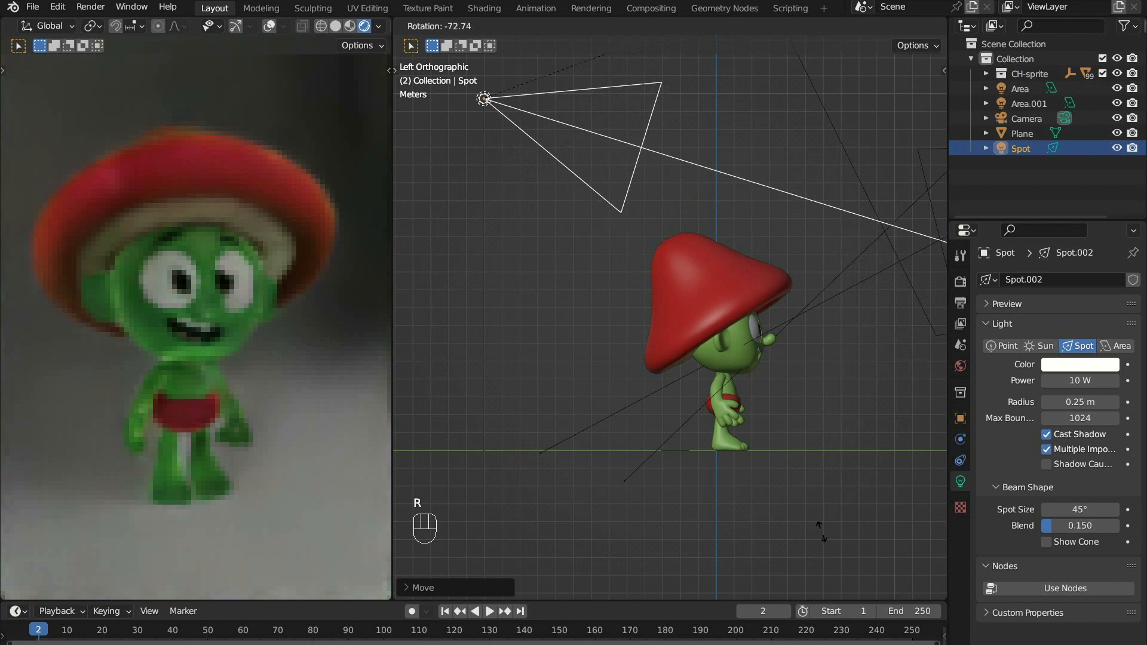
left_click(820, 531)
key("g")
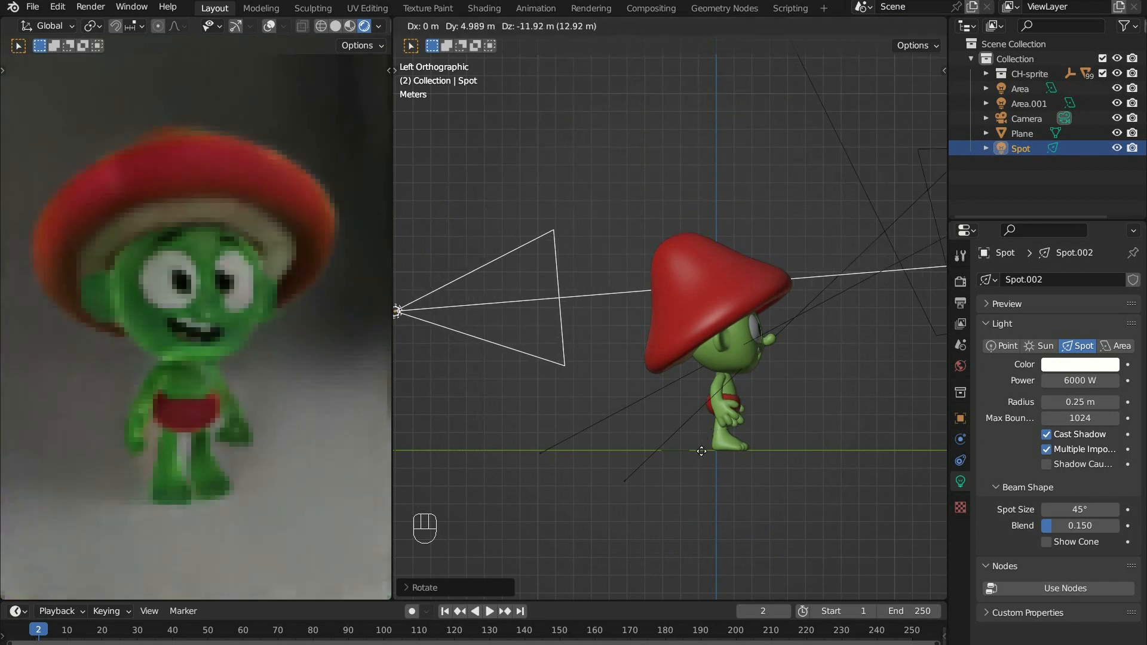
left_click(710, 453)
- In the top orthographic view, offset the spot light to one side behind the character and rotate it diagonally forward
key("grave")
left_click(685, 288)
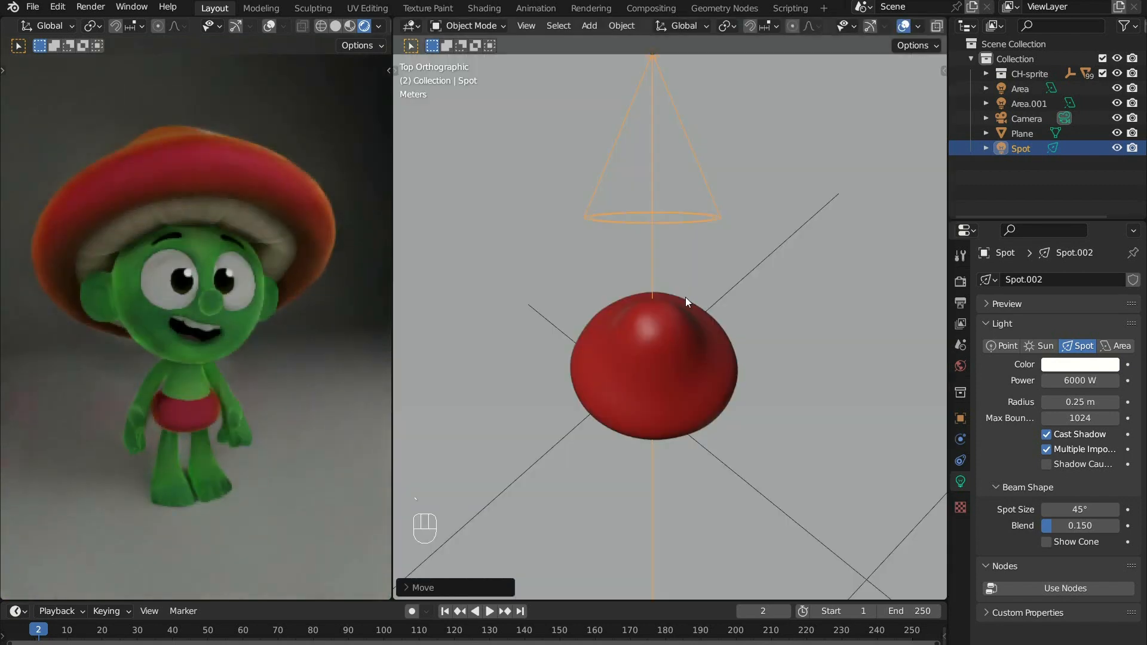
key("r")
left_click(756, 296)
key("r")
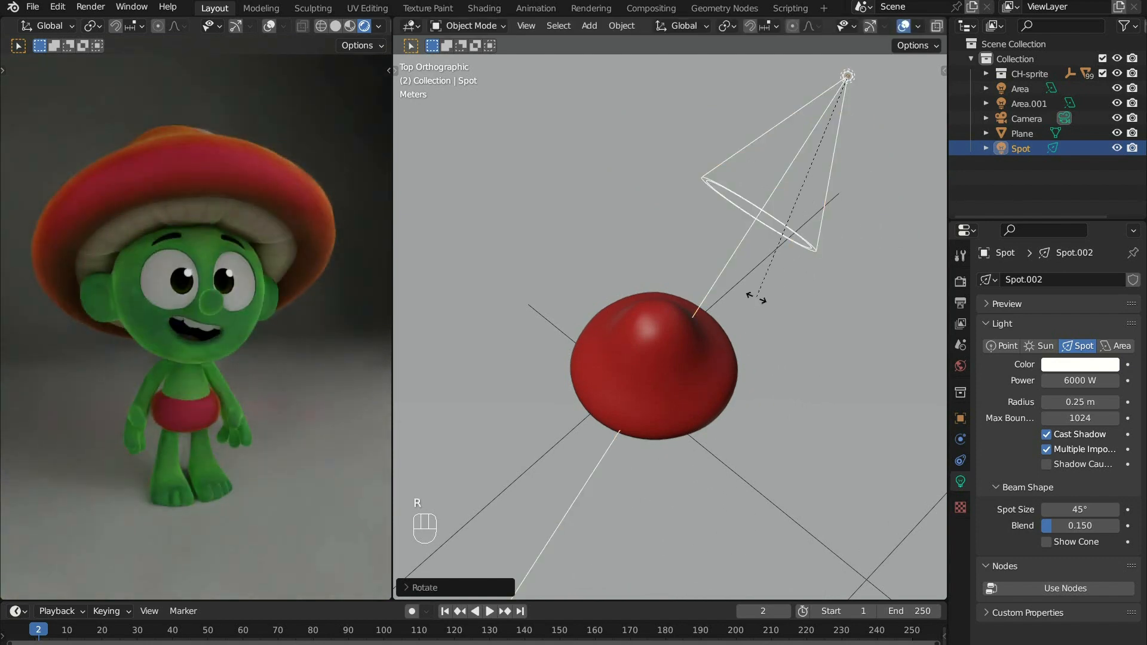
left_click(793, 307)
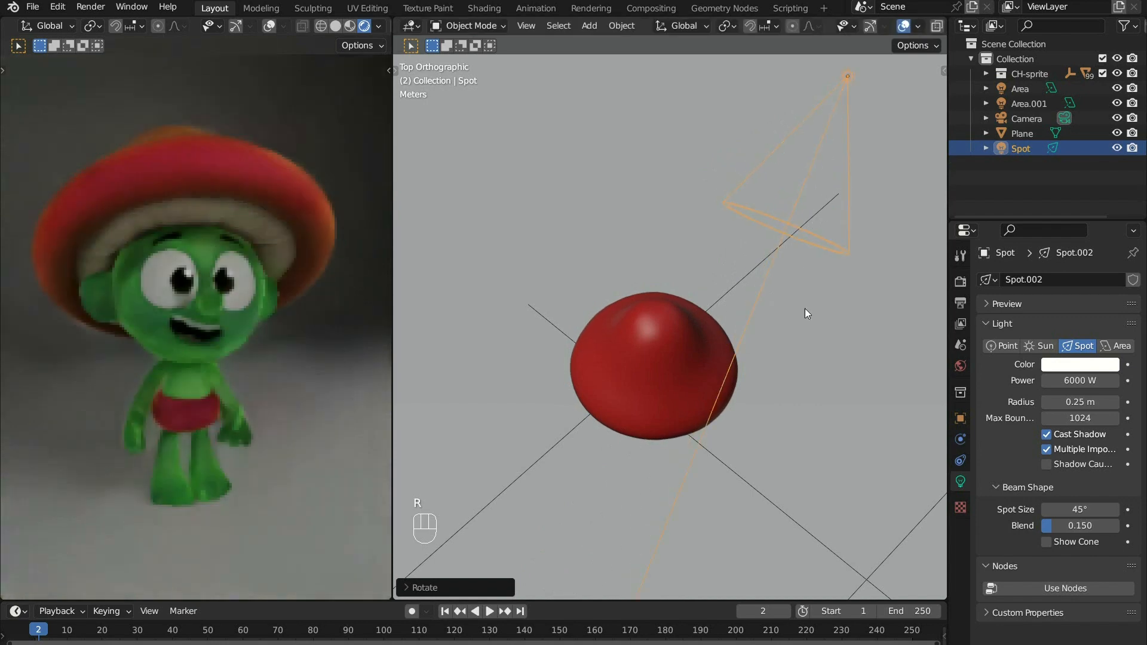
- Set the spot light's power to 60000 W
double_click(1085, 380)
type("0")
key("BackSpace")
key("BackSpace")
key("BackSpace")
type("0")
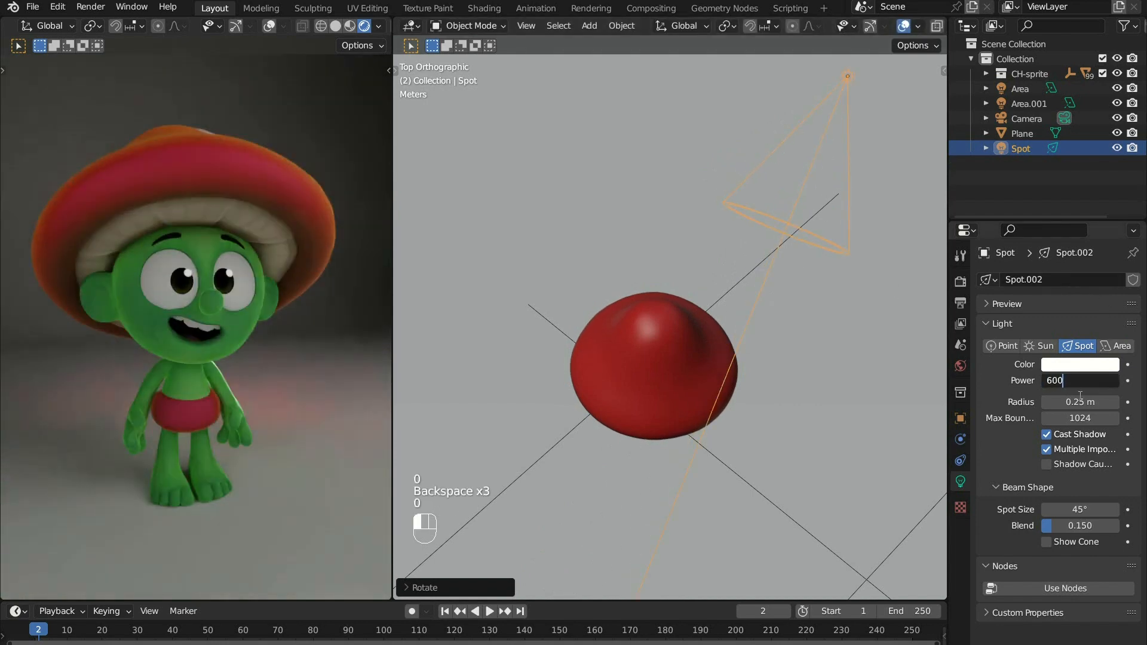
type("00")
key("Return")
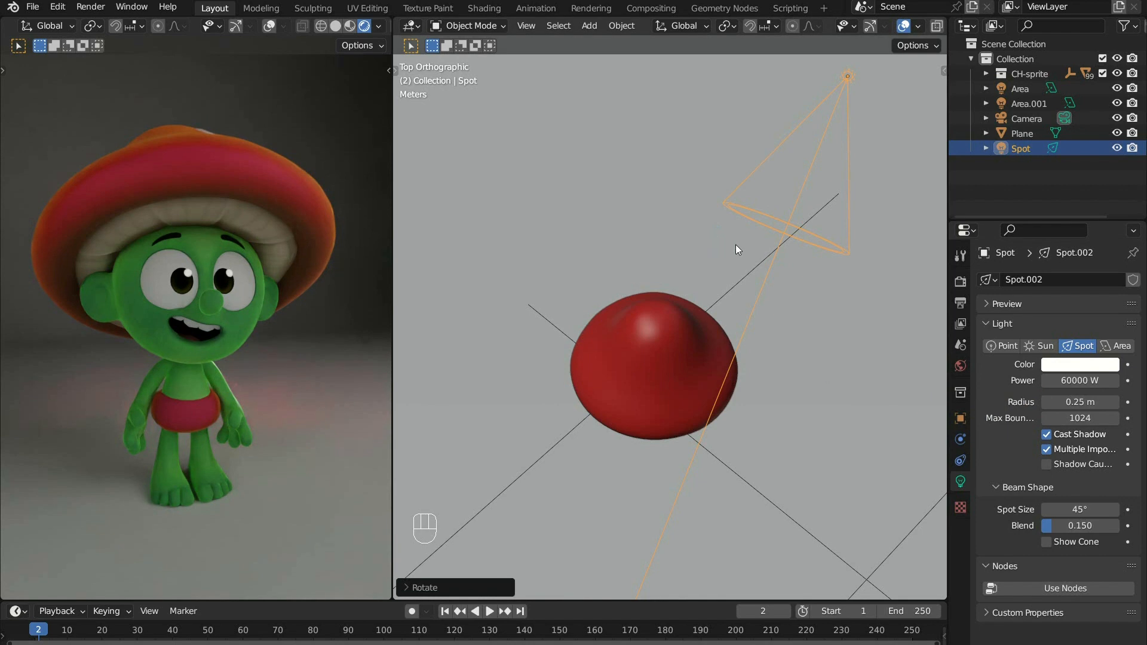
- Duplicate the spot light to the opposite side behind the character and rotate the copy to mirror the original's angle
key("shift+d")
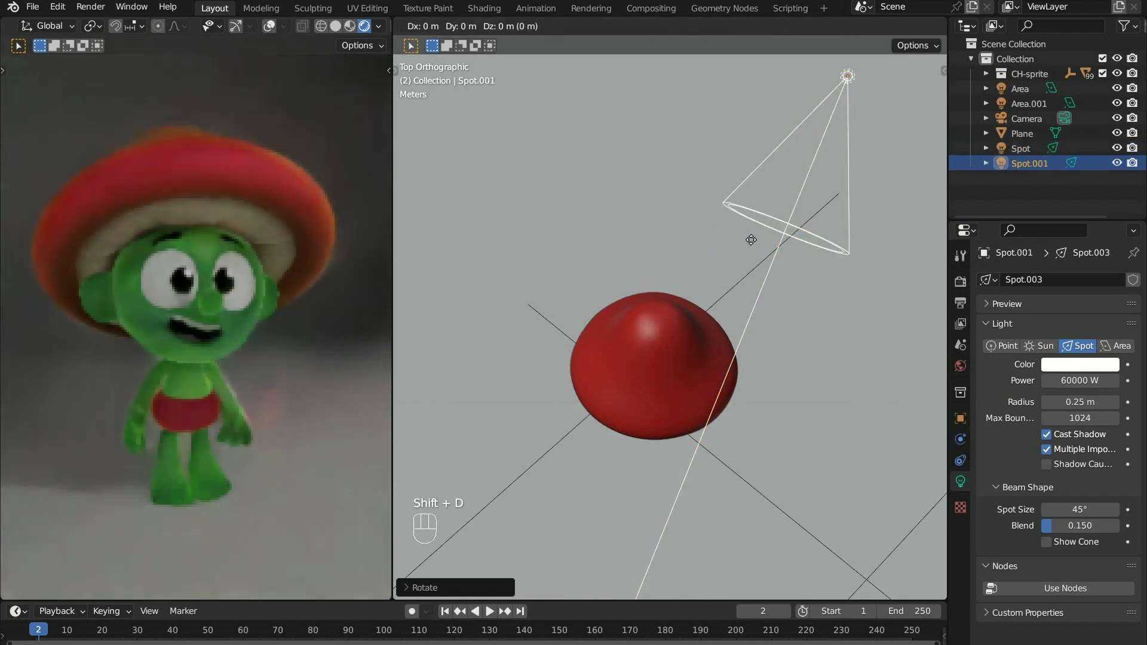
left_click(473, 224)
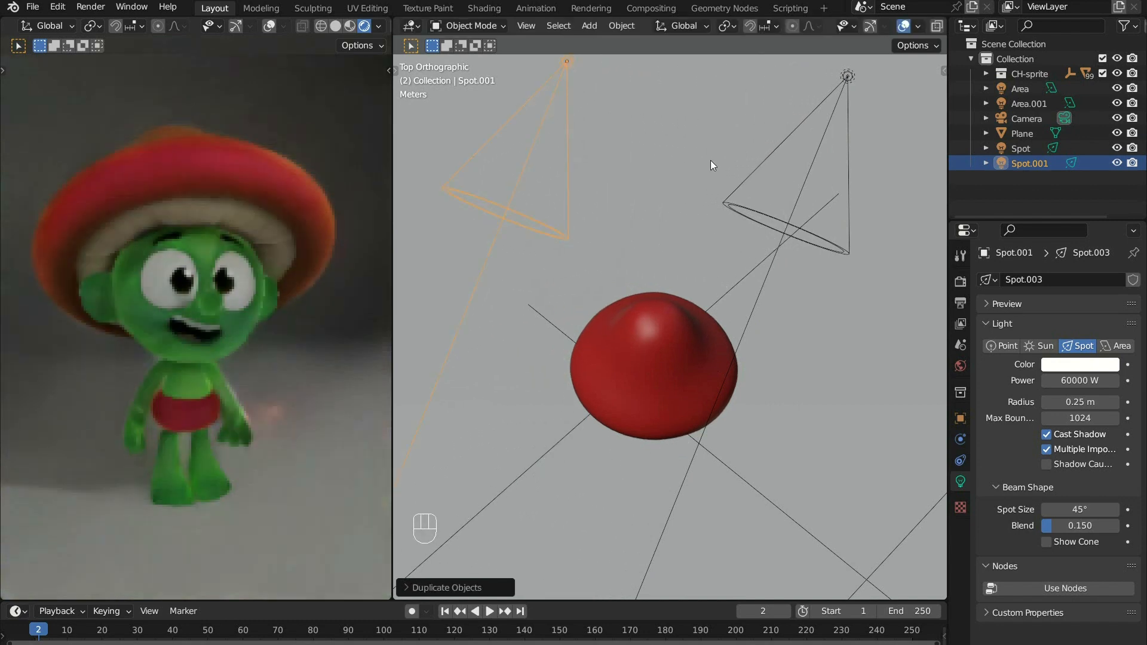
key("r")
left_click(430, 555)
key("g")
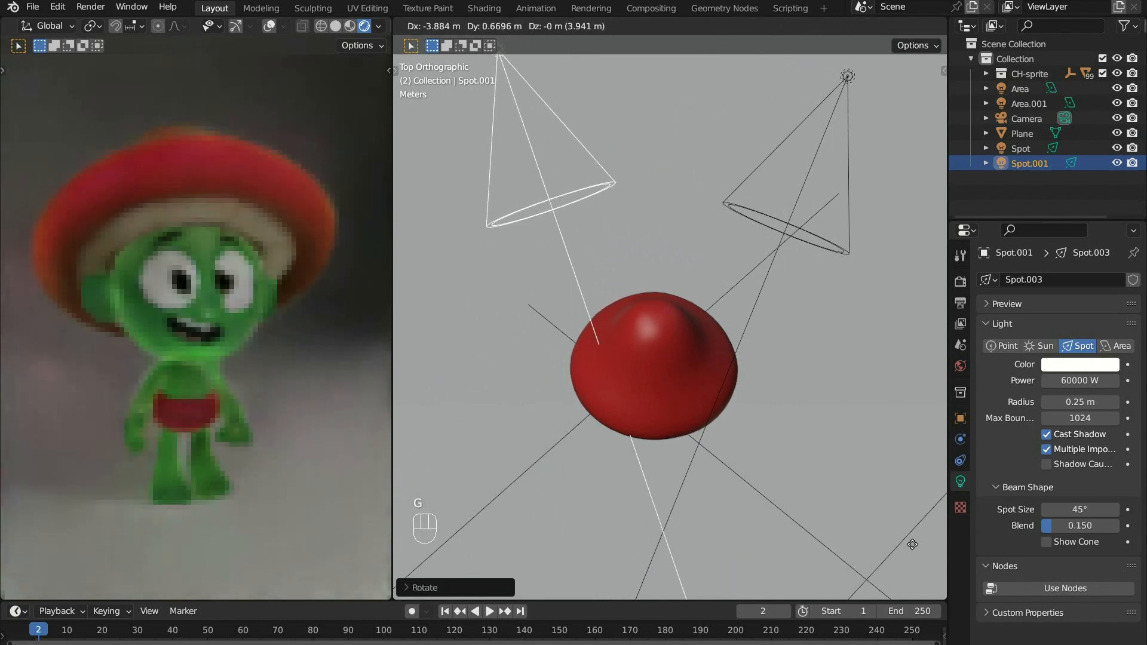
left_click(624, 525)
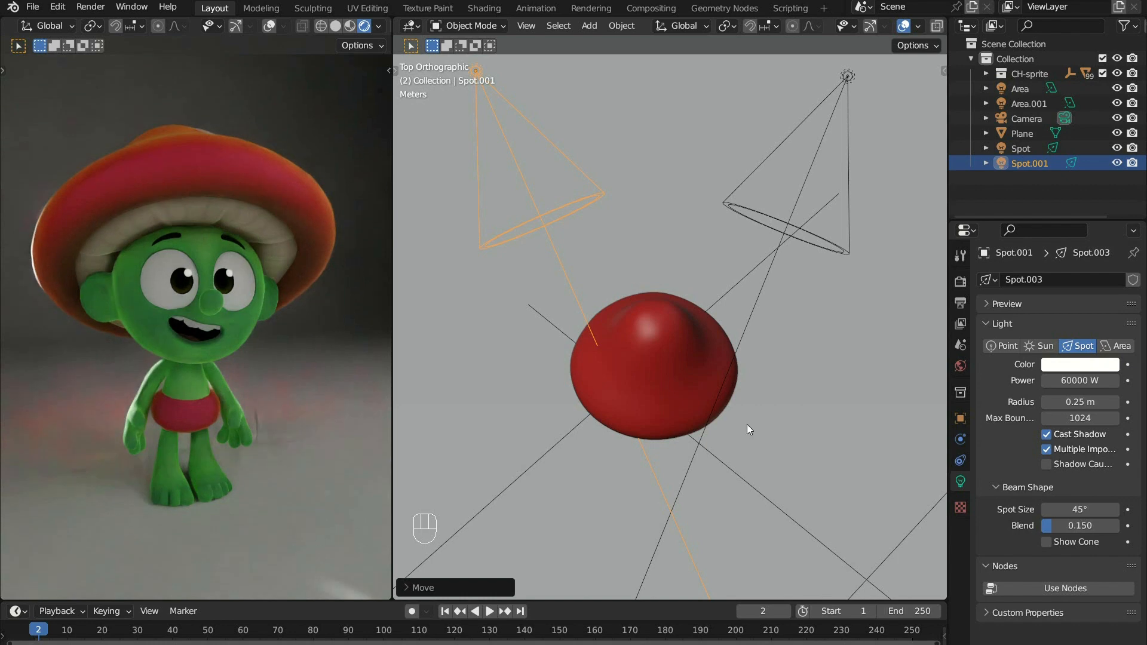
- In the left orthographic view, tilt the duplicated spot light slightly upward and lower it a little
key("ctrl+KP_3")
key("r")
left_click(737, 381)
key("g")
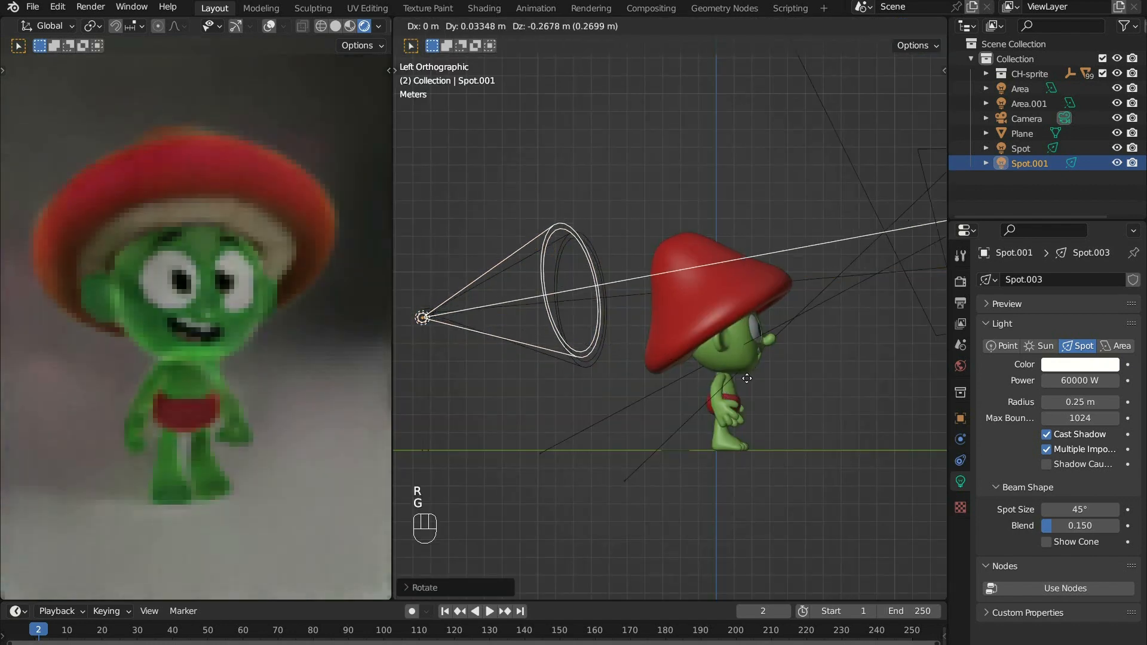
left_click(747, 403)
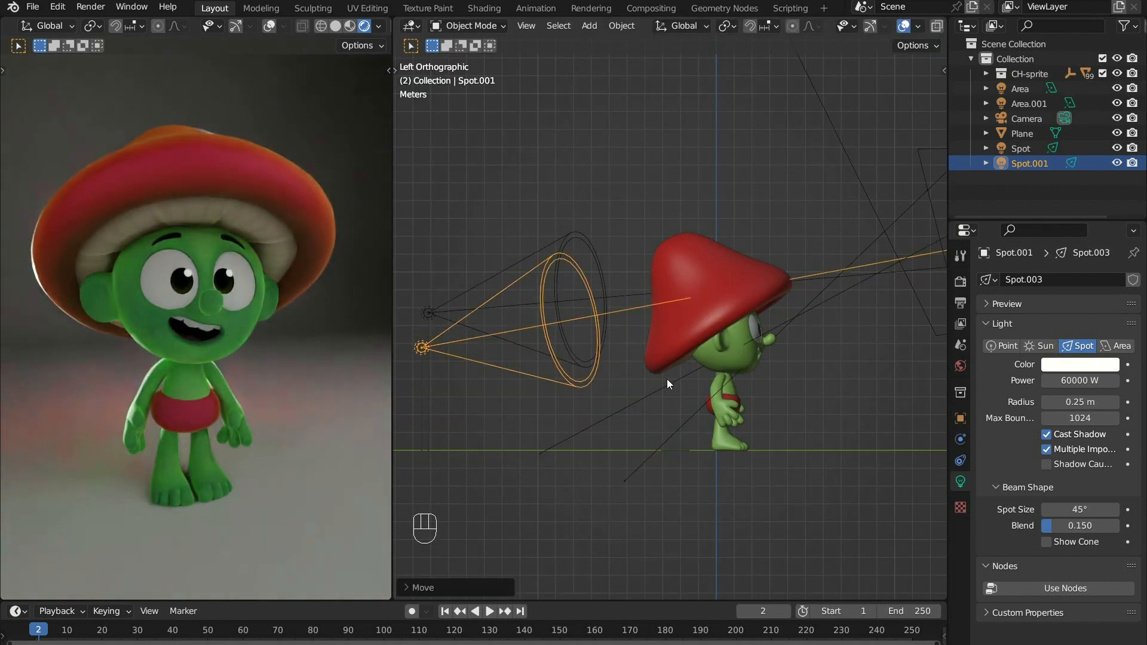
middle_click_drag(629, 391, 694, 486)
mouse_move(701, 382)
middle_mouse_down()
mouse_move(696, 502)
mouse_move(701, 403)
mouse_move(683, 401)
mouse_move(675, 382)
mouse_move(687, 385)
middle_mouse_up()
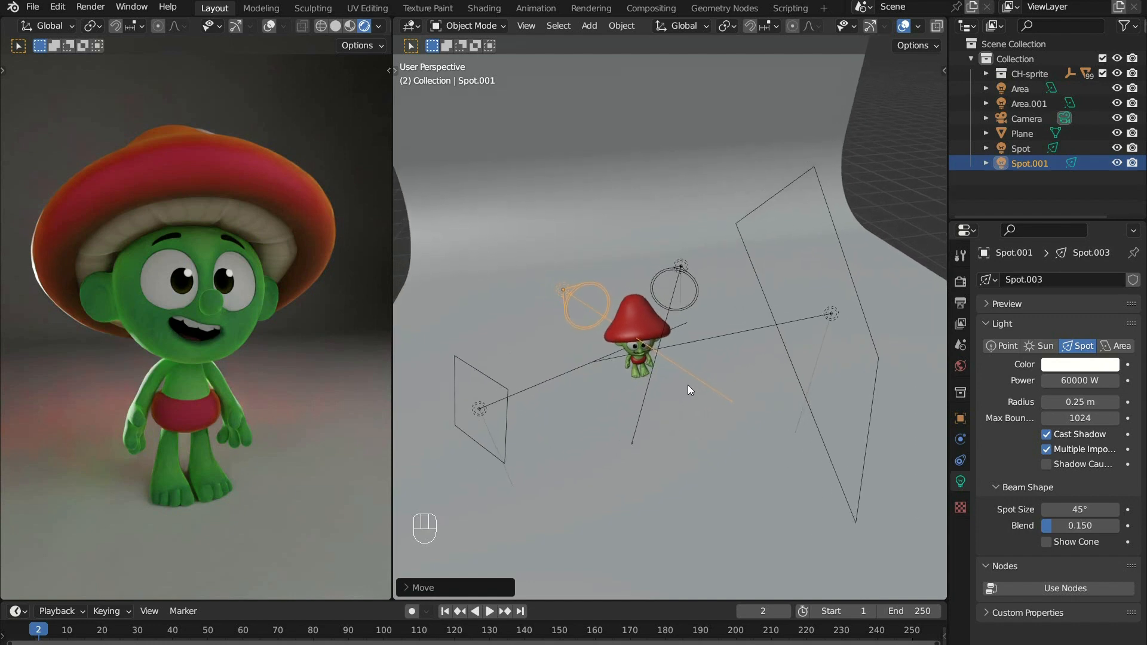
- Set the duplicated spot light's power to 50000 W
left_click(1042, 382)
type("50000")
key("Return")
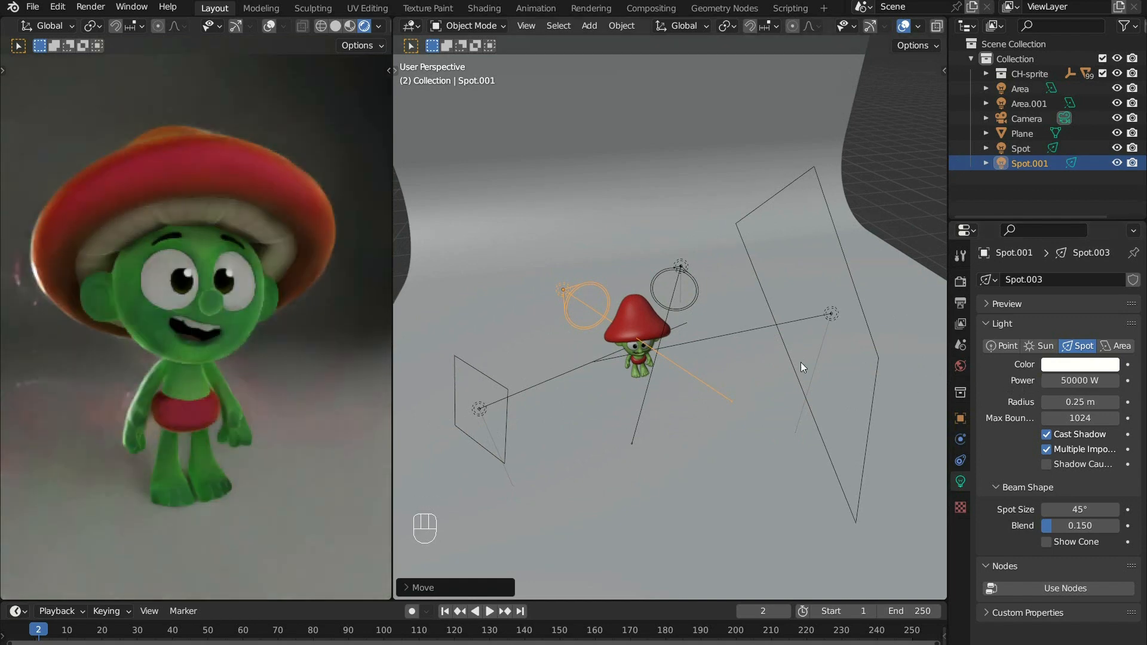
- Add a third area light, raise it vertically above the character and scale it up about 6.5 times
key("shift+a")
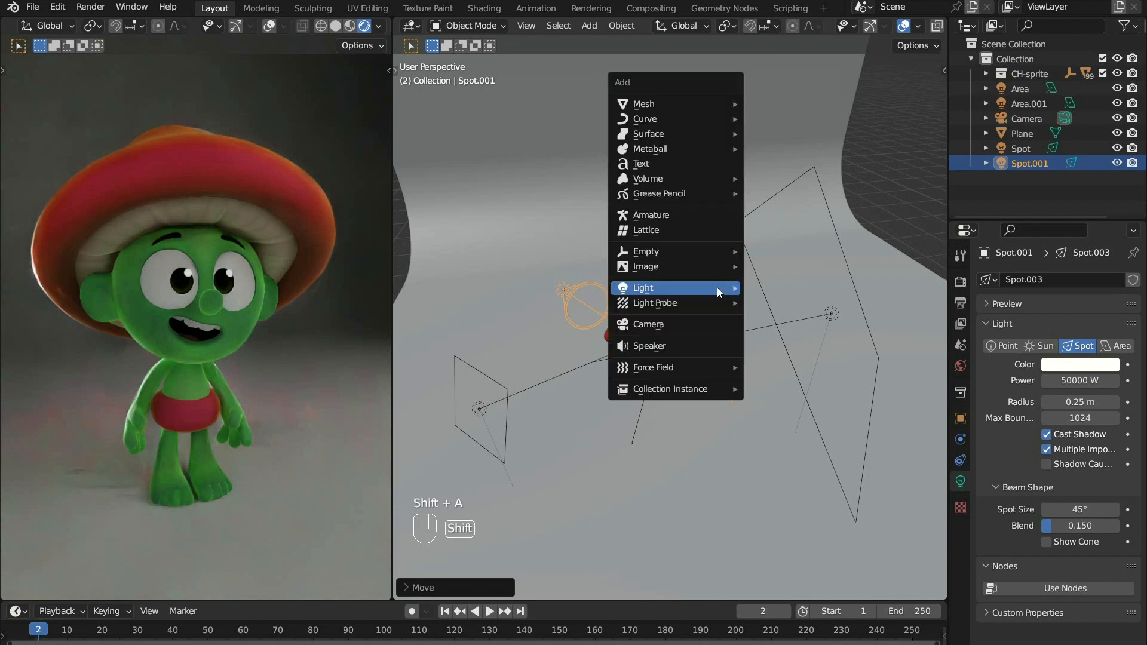
mouse_move(717, 288)
left_click(800, 336)
key("g")
key("z")
key("s")
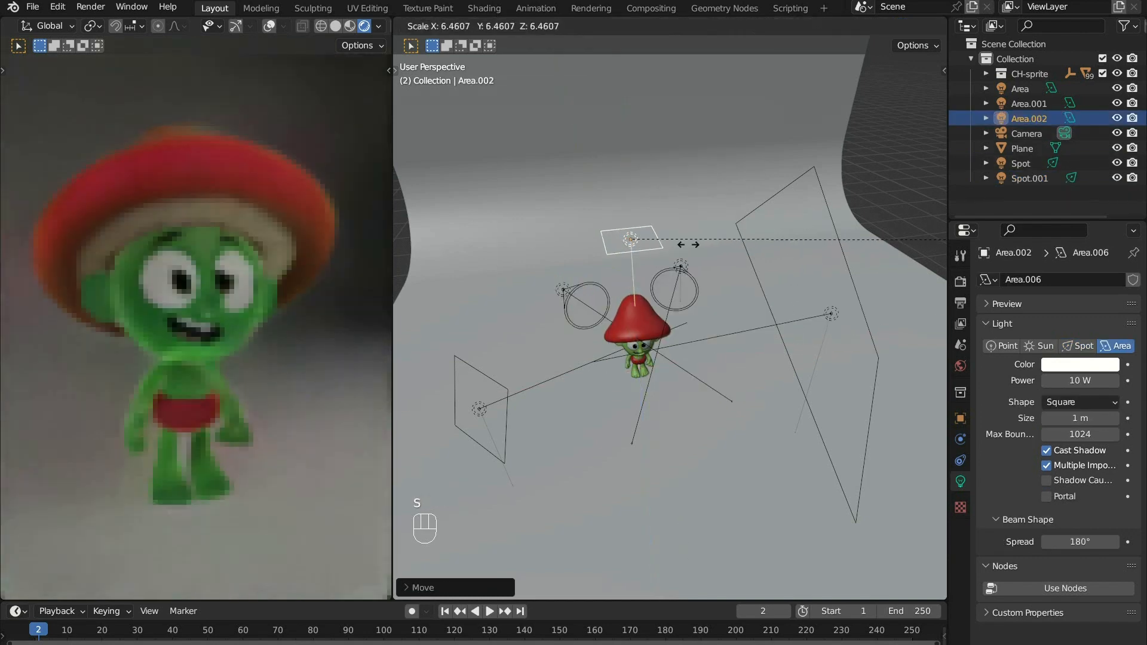
left_click(685, 243)
- Set the overhead area light's power to 10000 W
left_click(1093, 382)
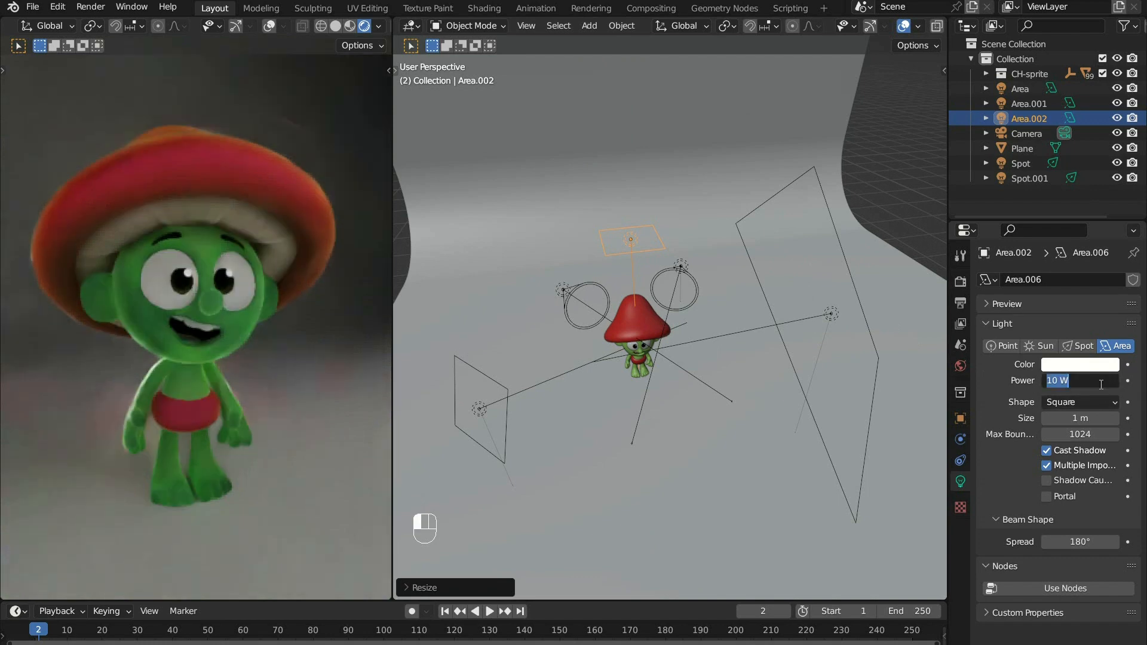
type("10000")
key("Return")
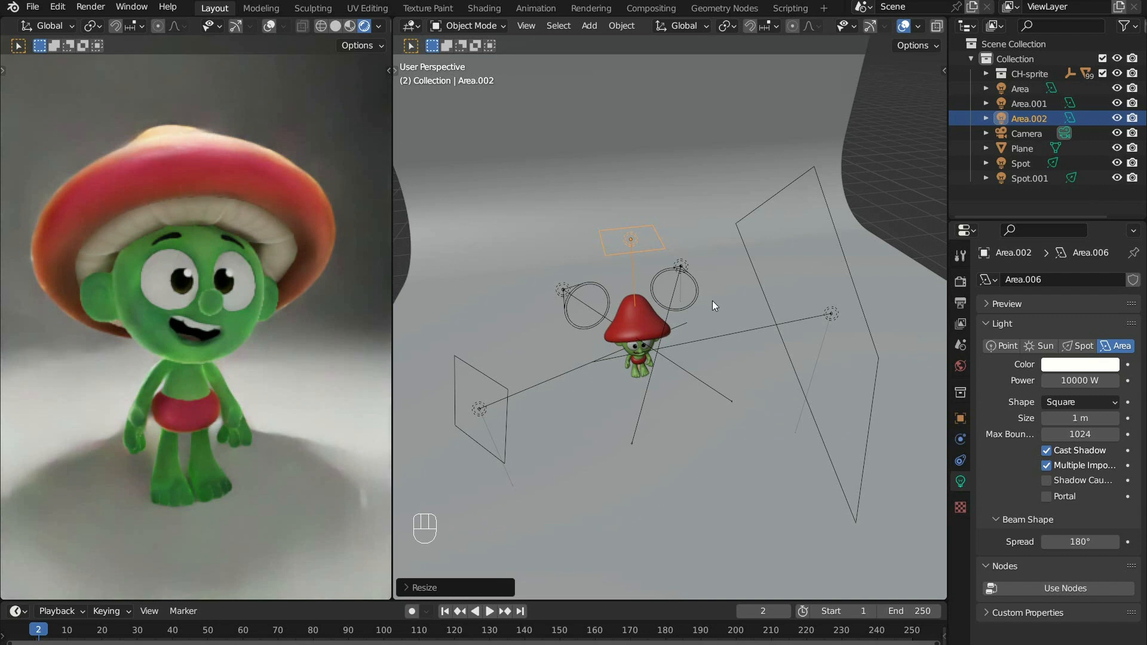
- In the left orthographic view, rotate the new area light from facing down to facing the backdrop horizontally
key("grave")
left_click(603, 310)
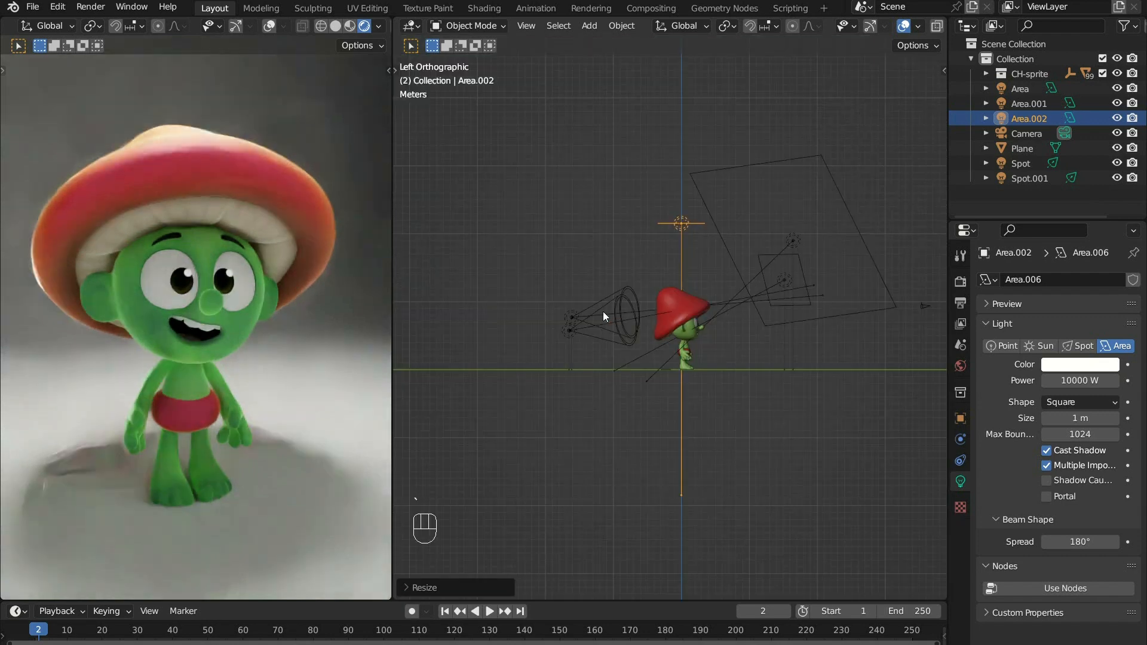
key("r")
left_click(580, 243)
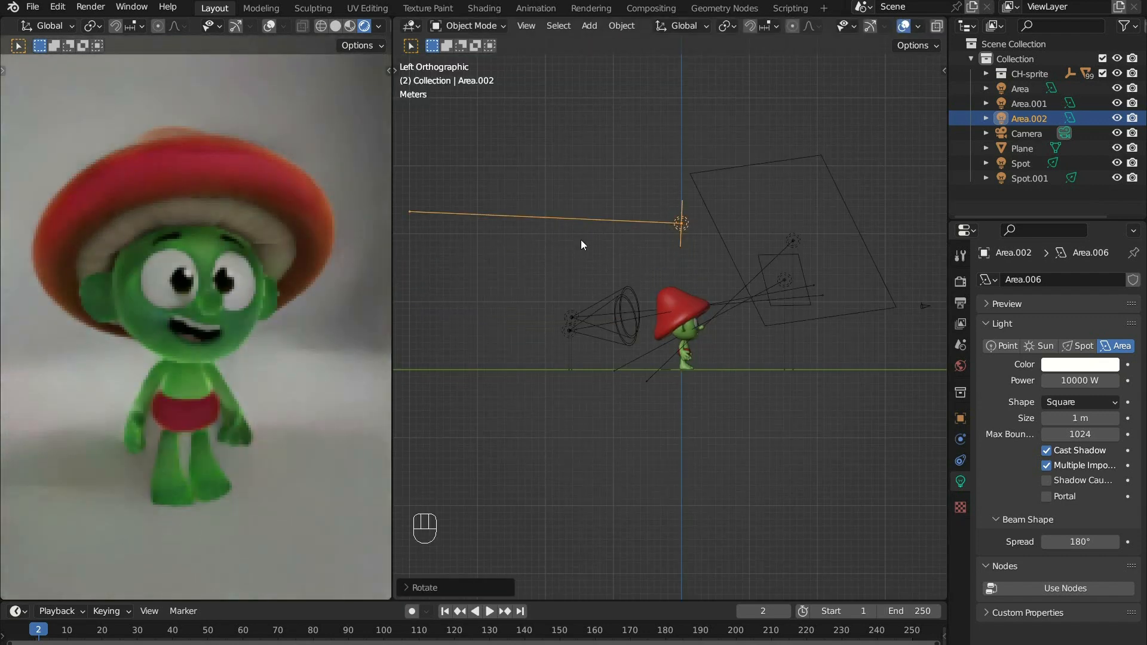
- In the top orthographic view, angle the new area light diagonally at the backdrop and place it behind and to one side of the character
key("KP_7")
key("r")
left_click(423, 295)
key("g")
left_click(567, 197)
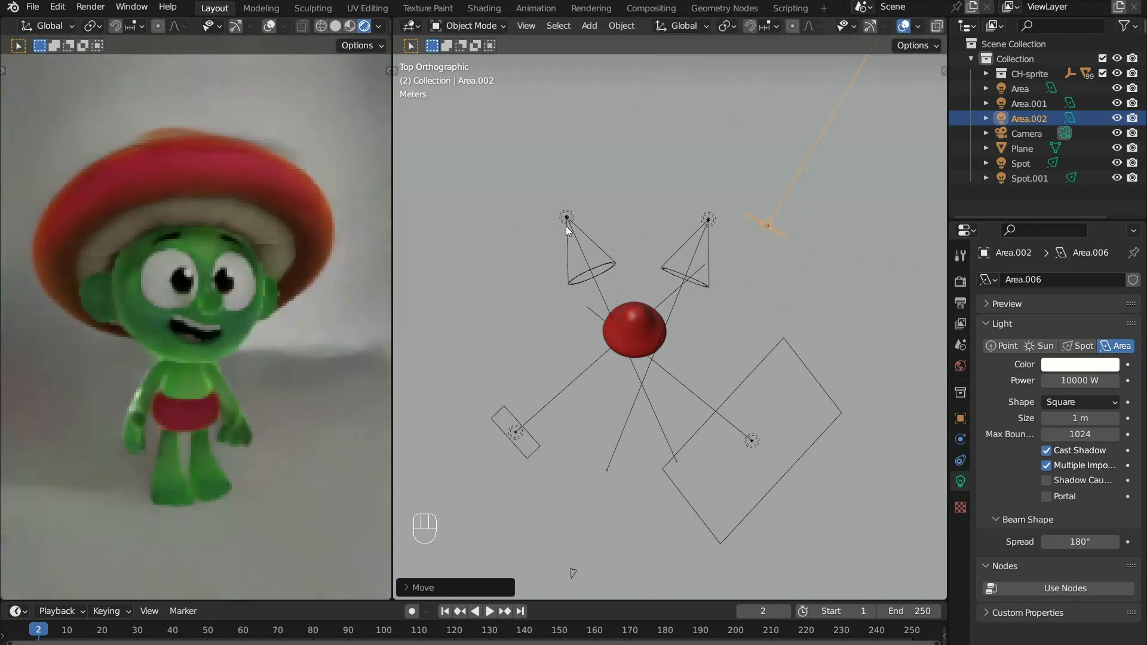
- In the left orthographic view, tilt the new area light downward toward the backdrop
key("ctrl+KP_3")
key("r")
left_click(649, 212)
- Set the backdrop area light's power to 3000 W and move it about 20 m up and 15 m away from the backdrop
left_click(1098, 383)
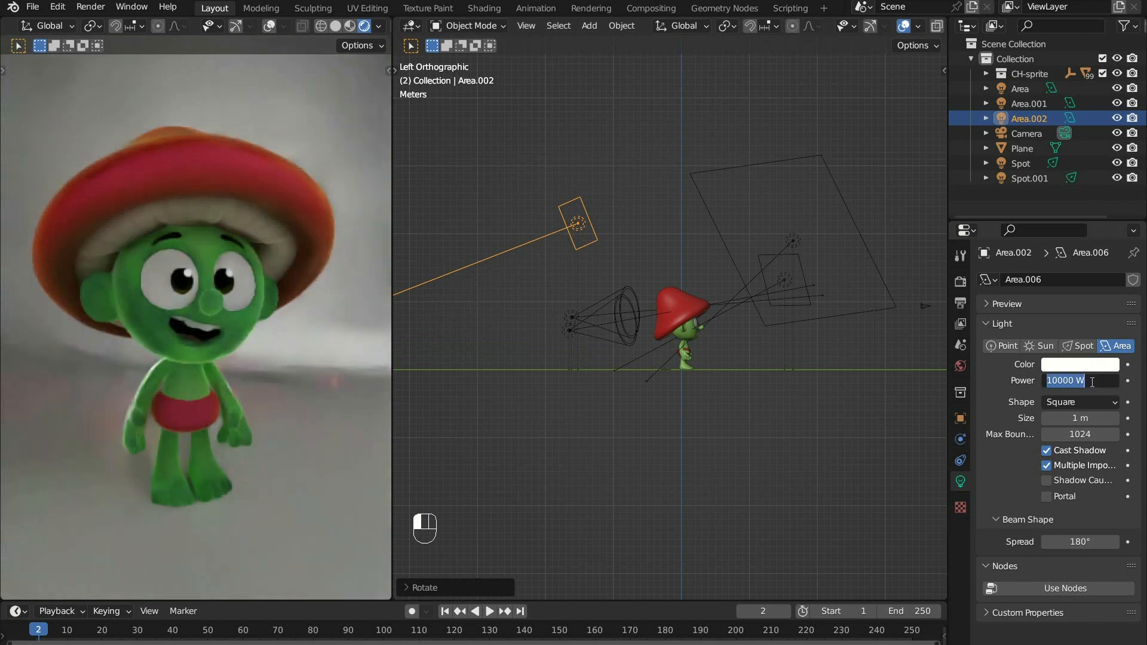
type("3000")
key("Return")
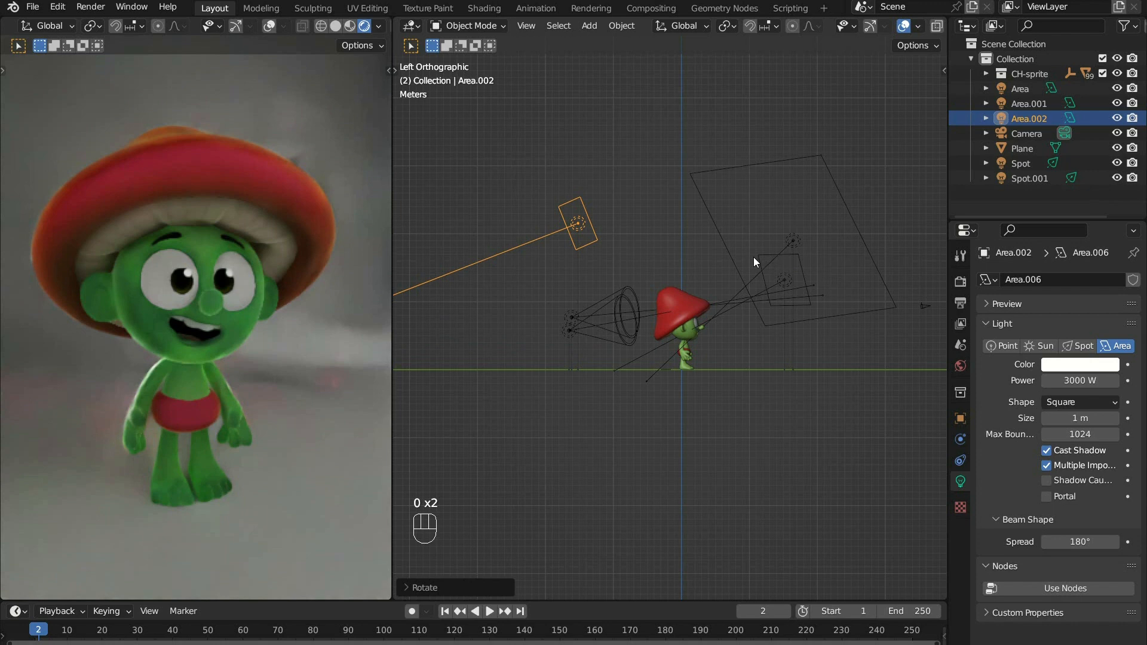
key("g")
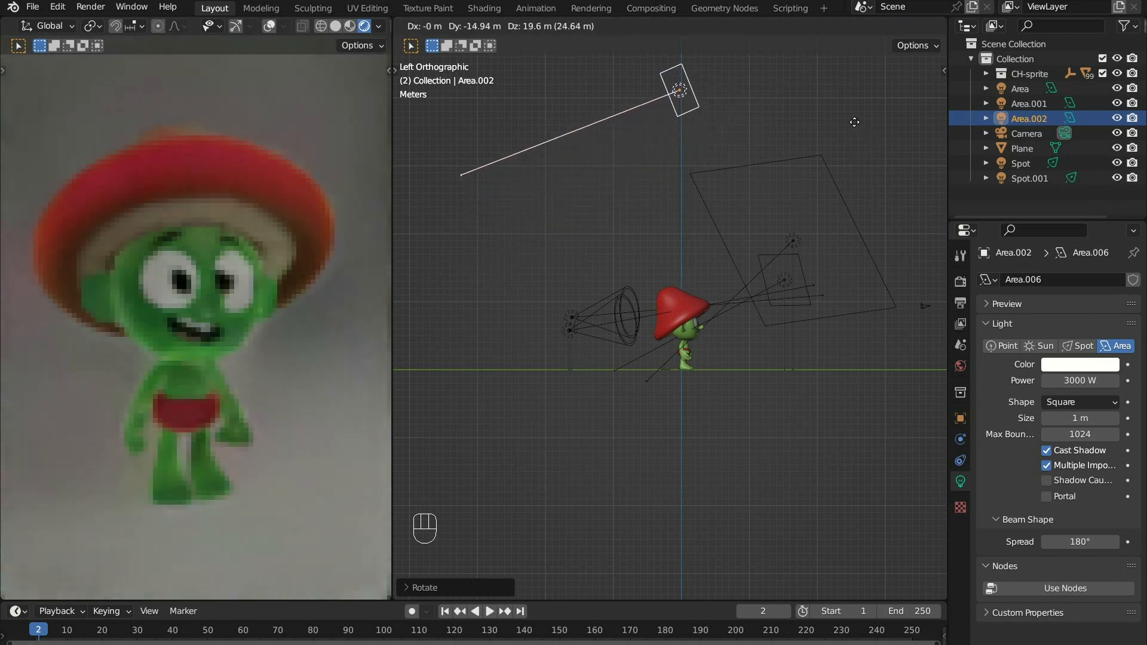
left_click(853, 118)
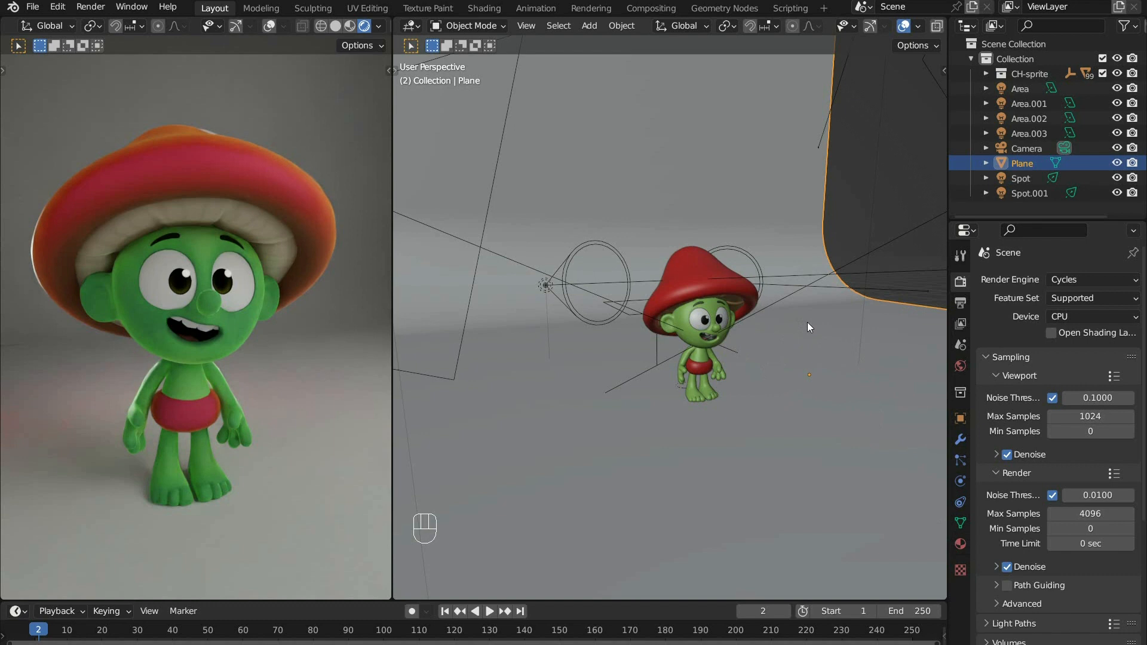
- Give the curved backdrop plane a new material with a bright cyan base color, saturation 0.891 and value 1.000
left_click(965, 547)
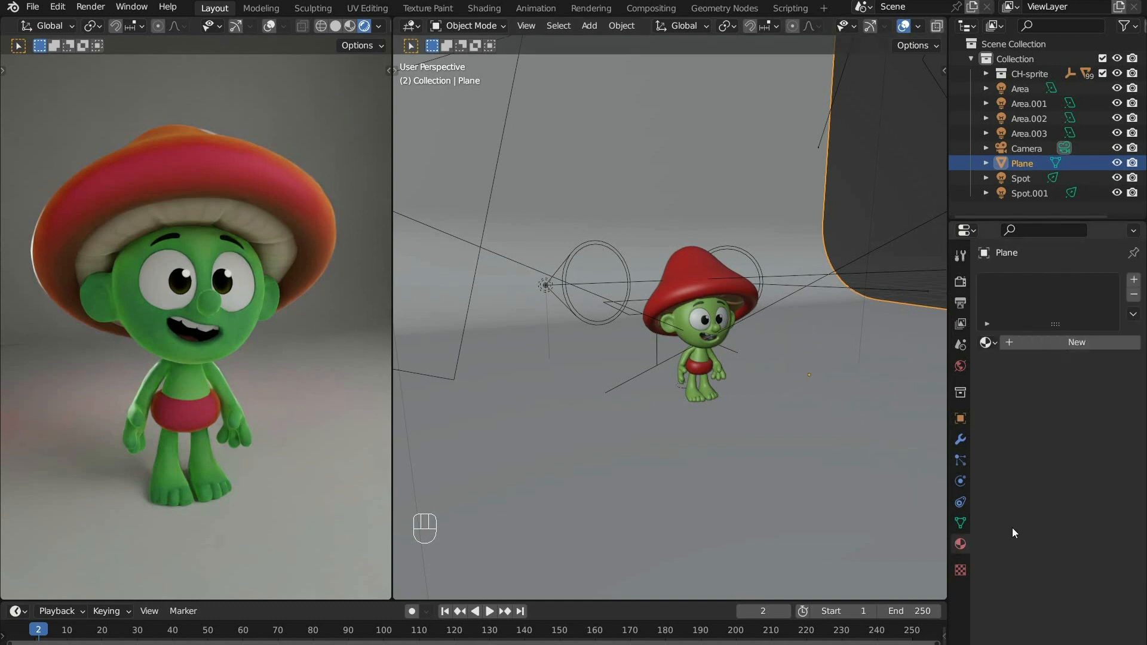
left_click(1089, 341)
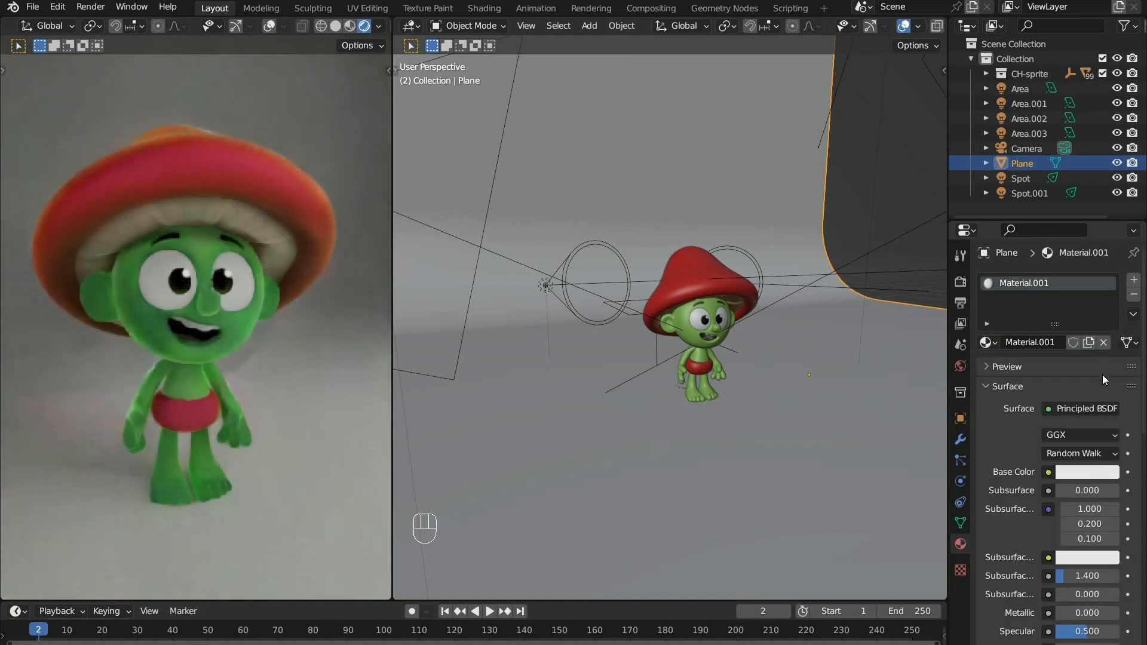
left_click(1085, 472)
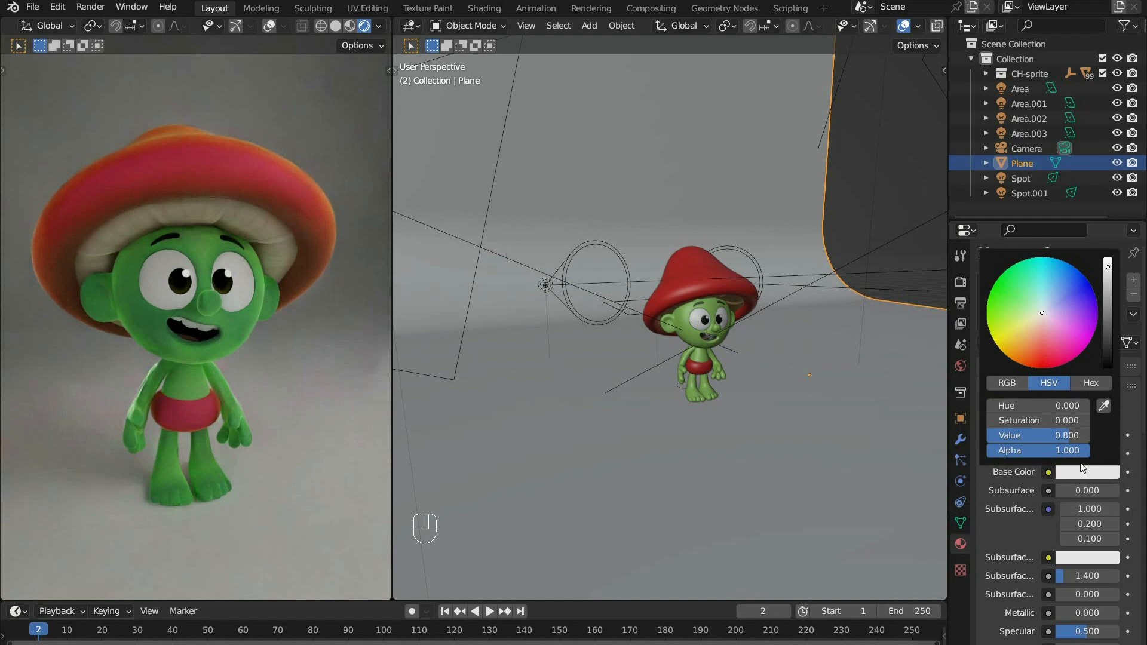
left_click(1020, 334)
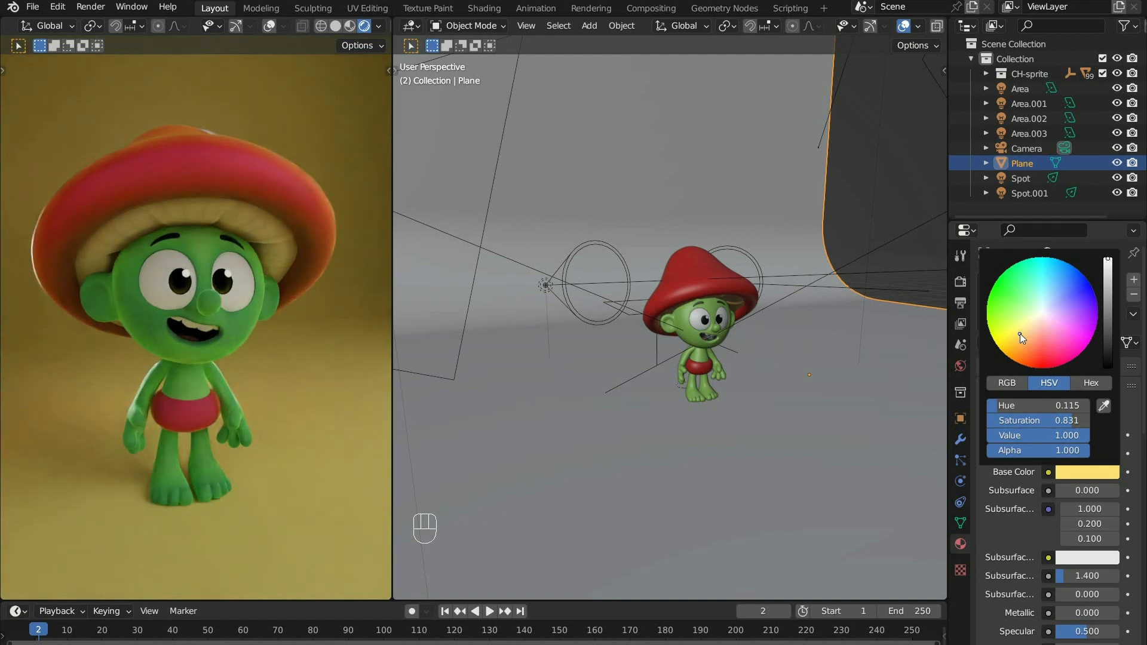
left_click(1016, 338)
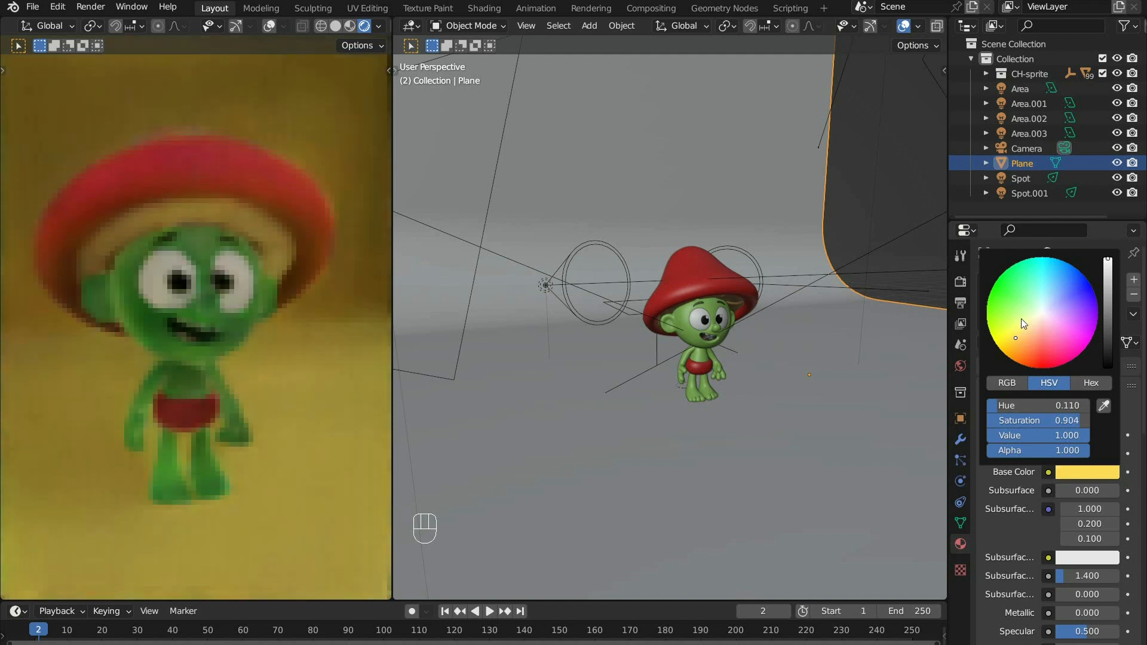
left_click(1043, 279)
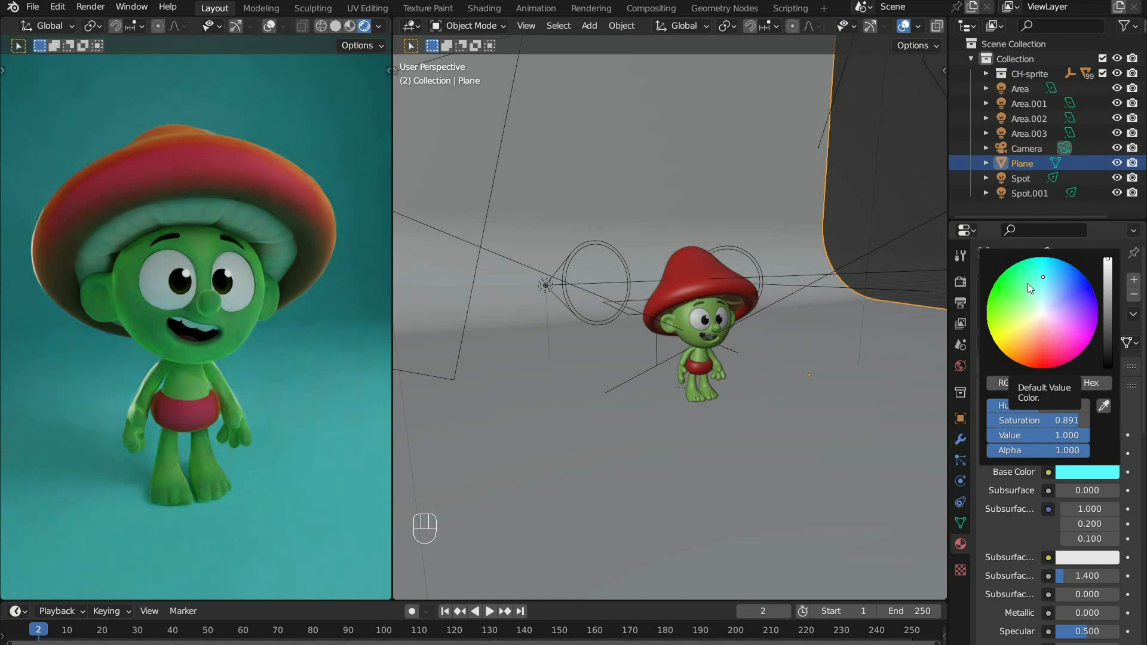
middle_click_drag(762, 367, 705, 375, "shift")
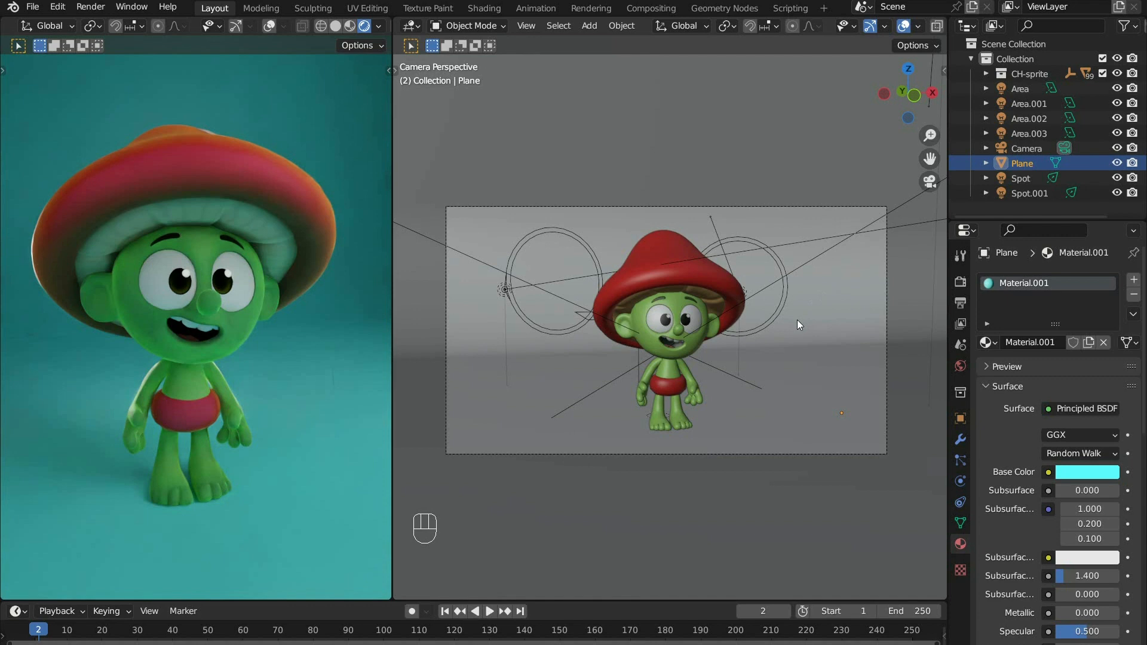
key("r")
key("r")
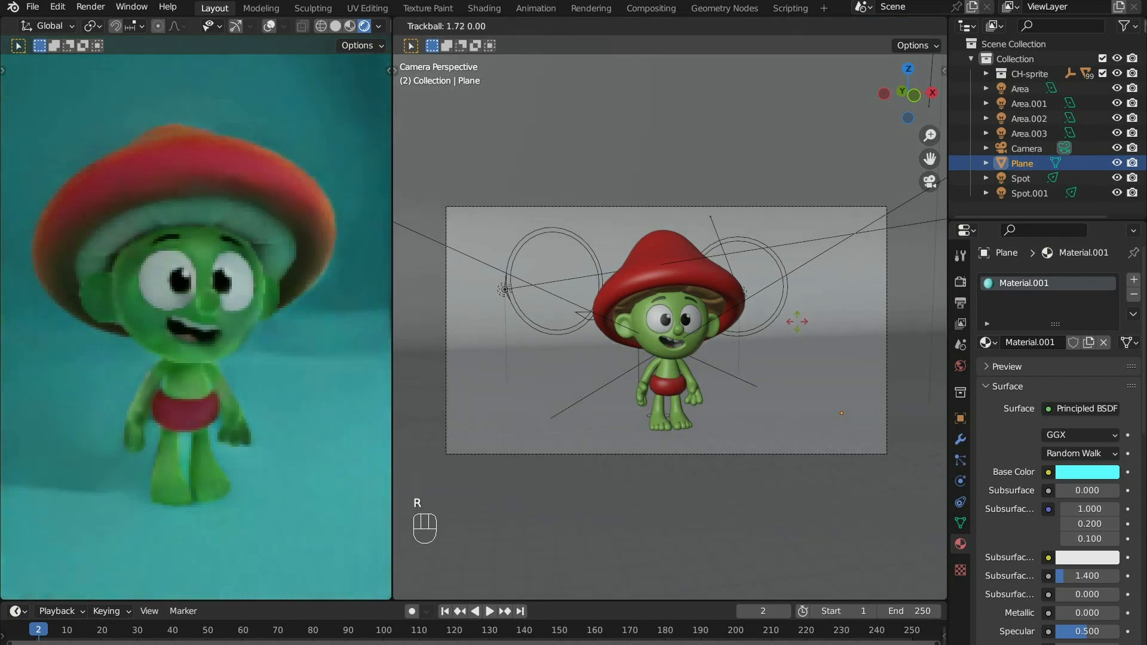
right_click(809, 355)
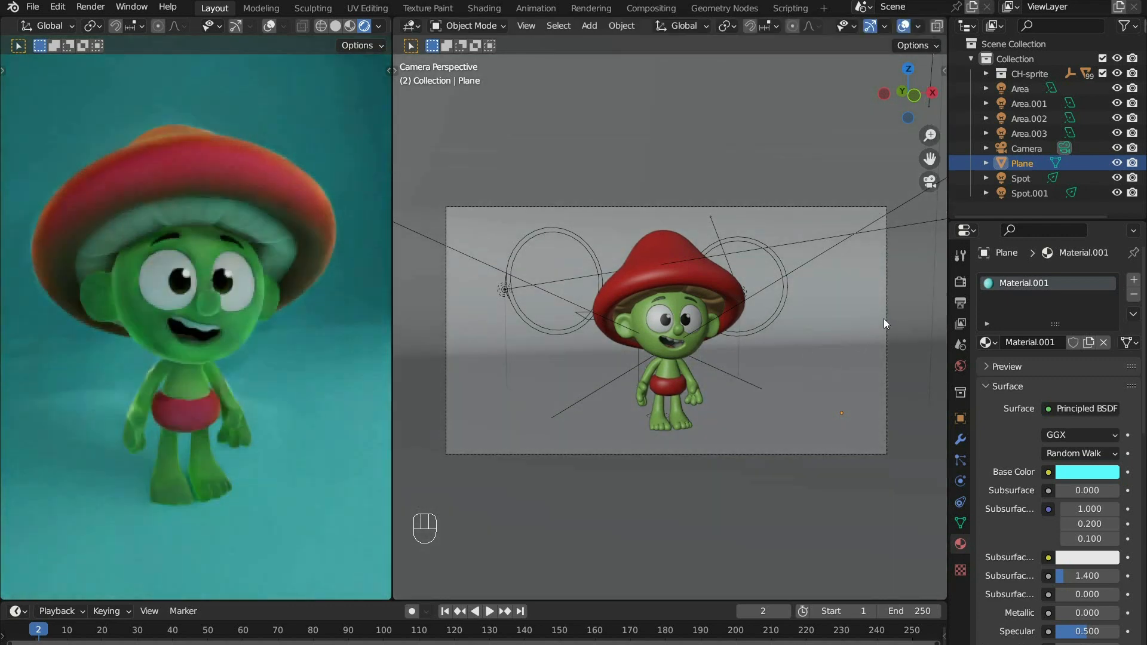
- Select the camera and nudge it slightly upward while looking through the camera view
left_click(1023, 147)
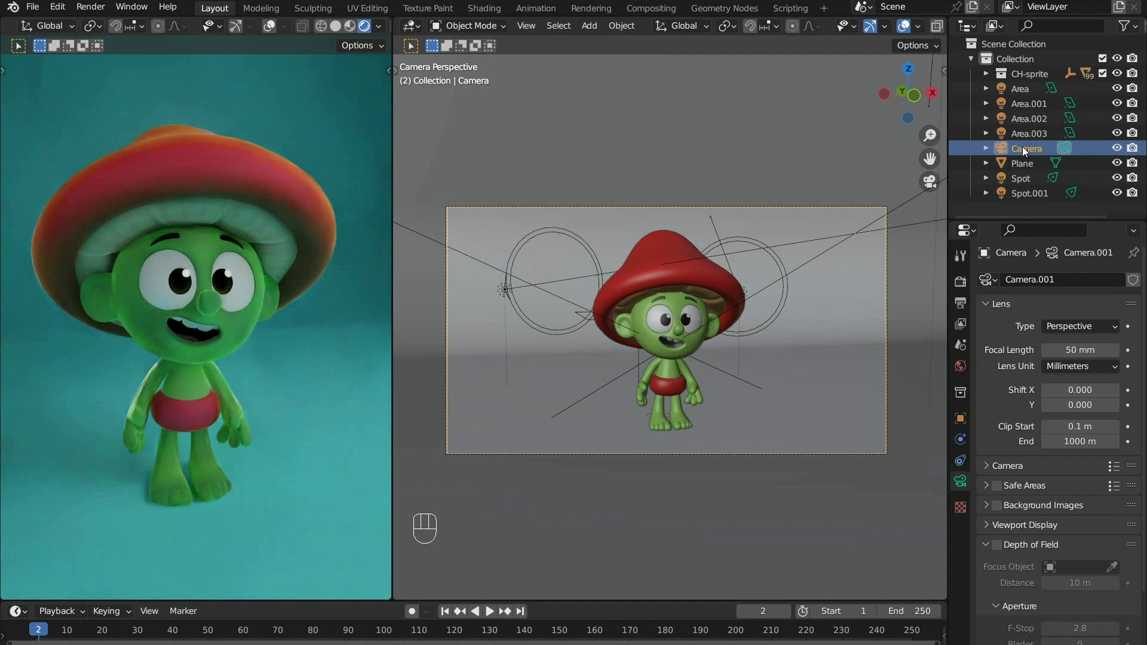
key("r")
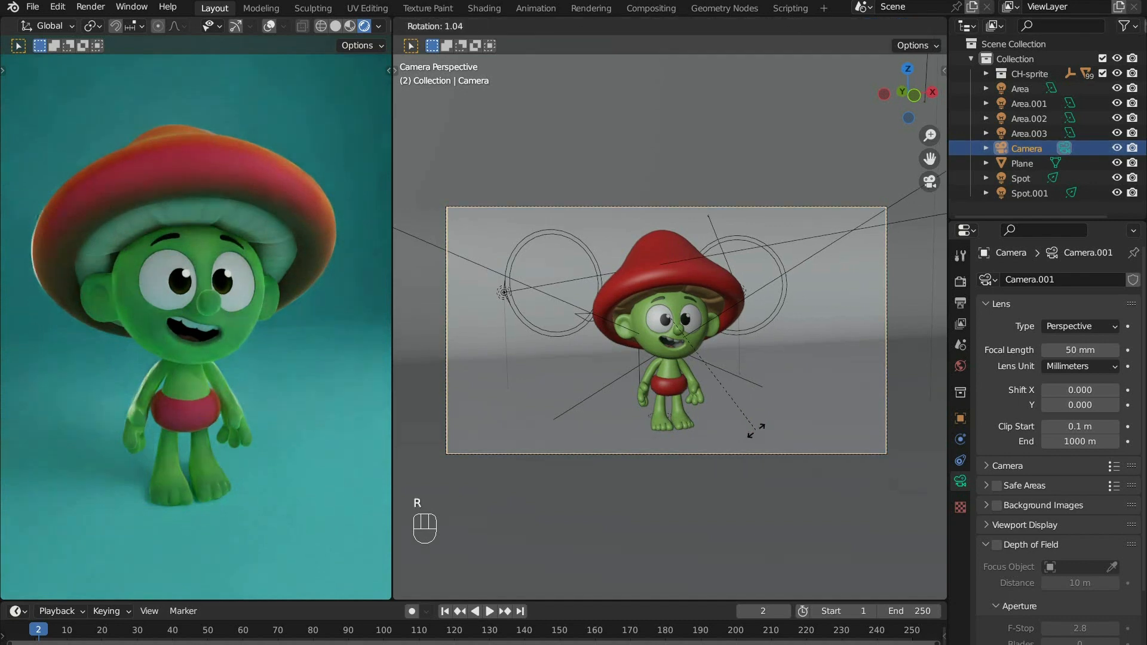
key("g")
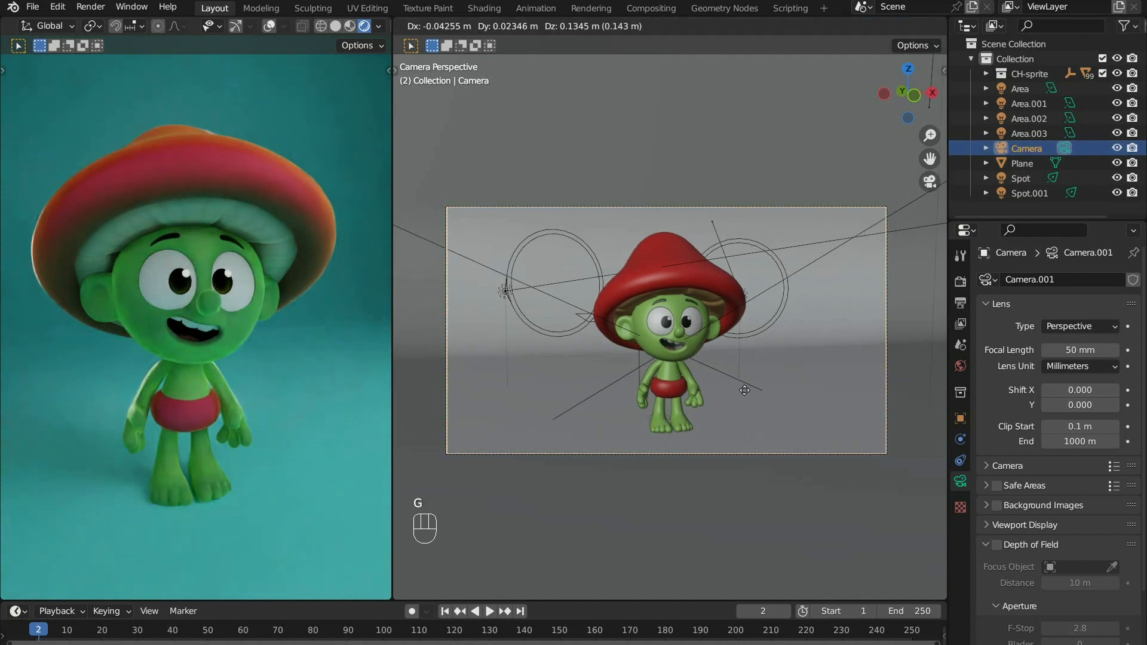
left_click(746, 384)
key("r")
key("r")
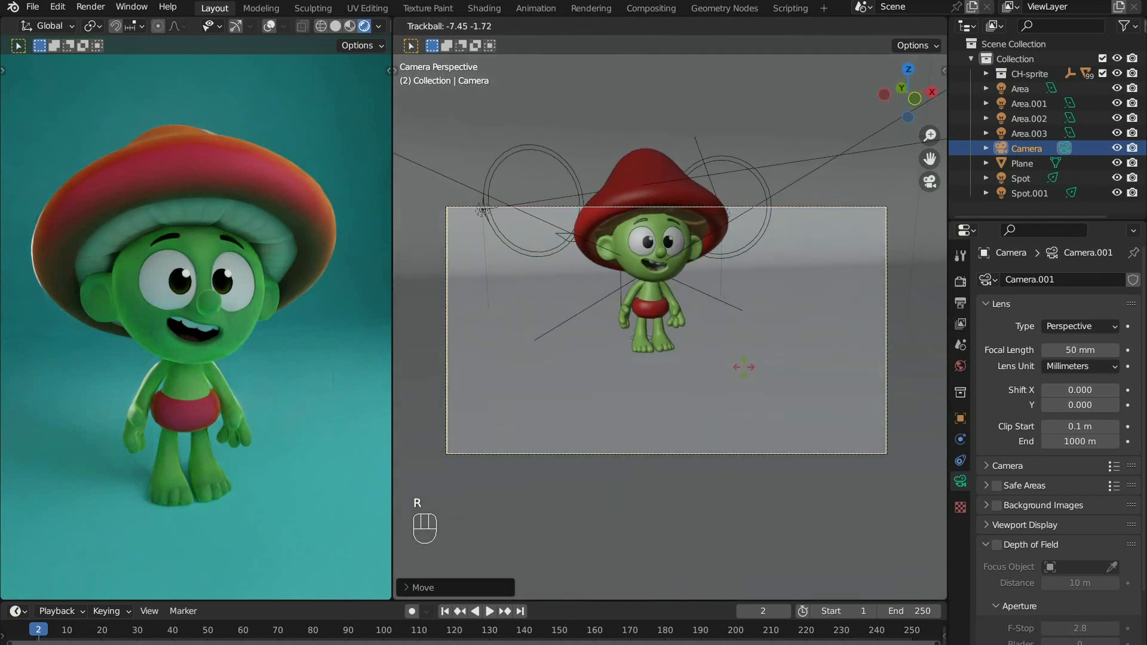
right_click(744, 367)
right_click(744, 367)
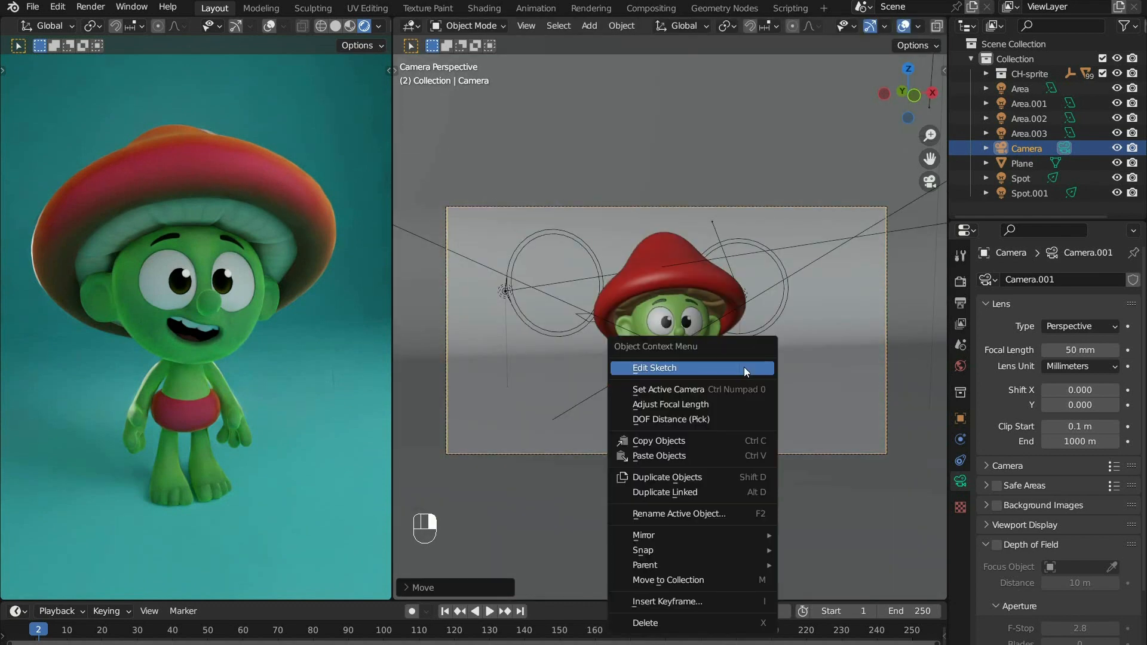